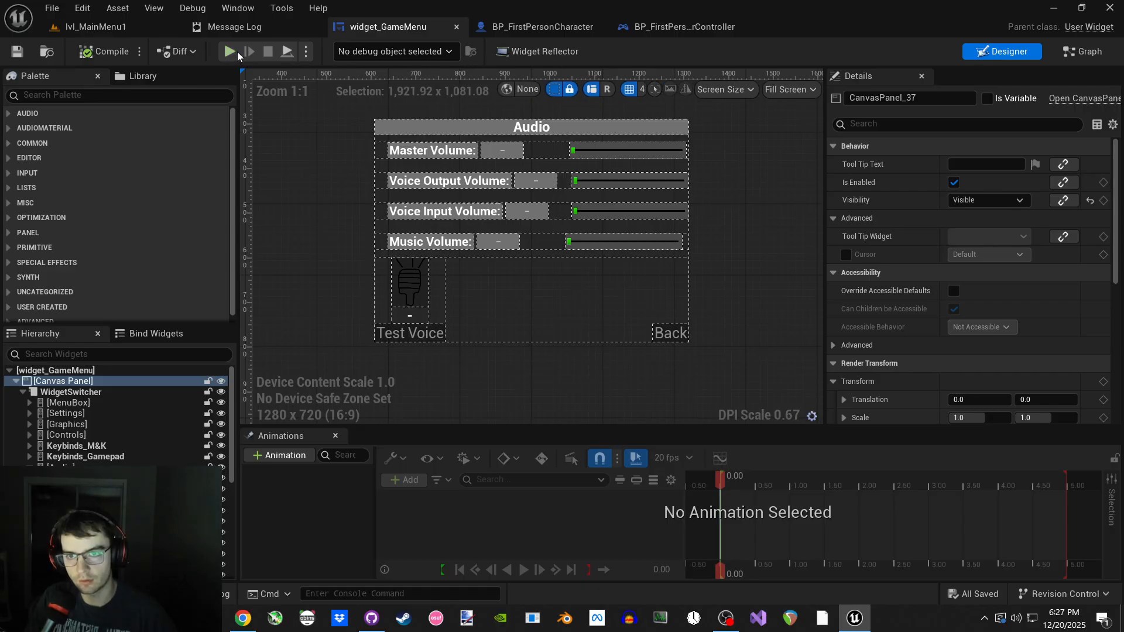
- Launch the game preview, create a Team Deathmatch match and open its Audio settings
left_click(236, 53)
left_click(110, 281)
left_click(562, 384)
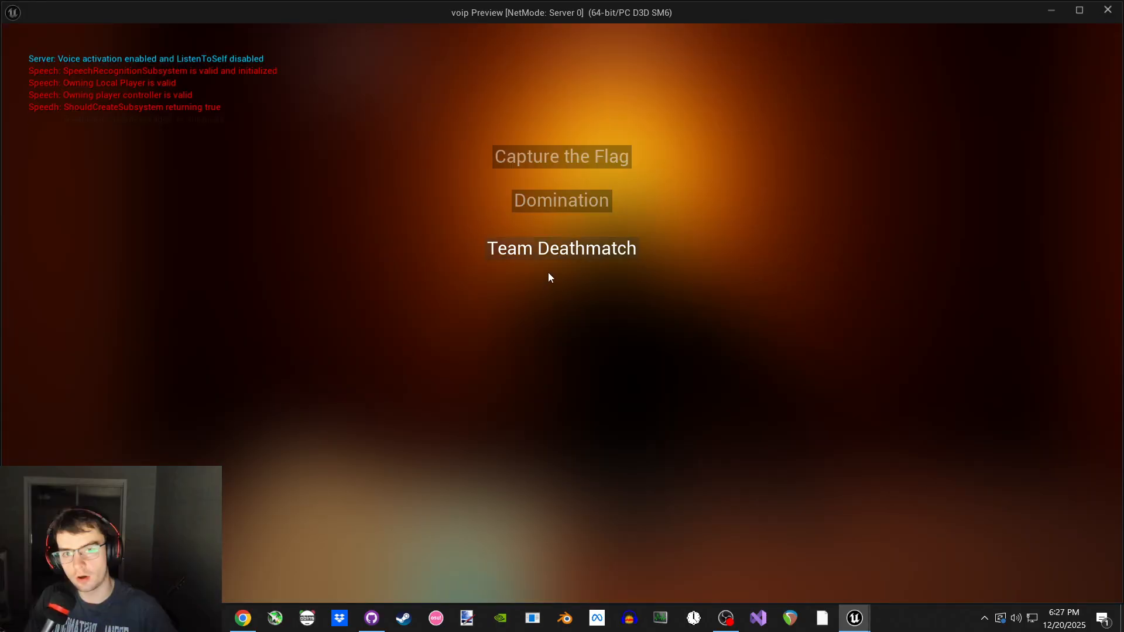
left_click(548, 273)
left_click(550, 311)
left_click(549, 302)
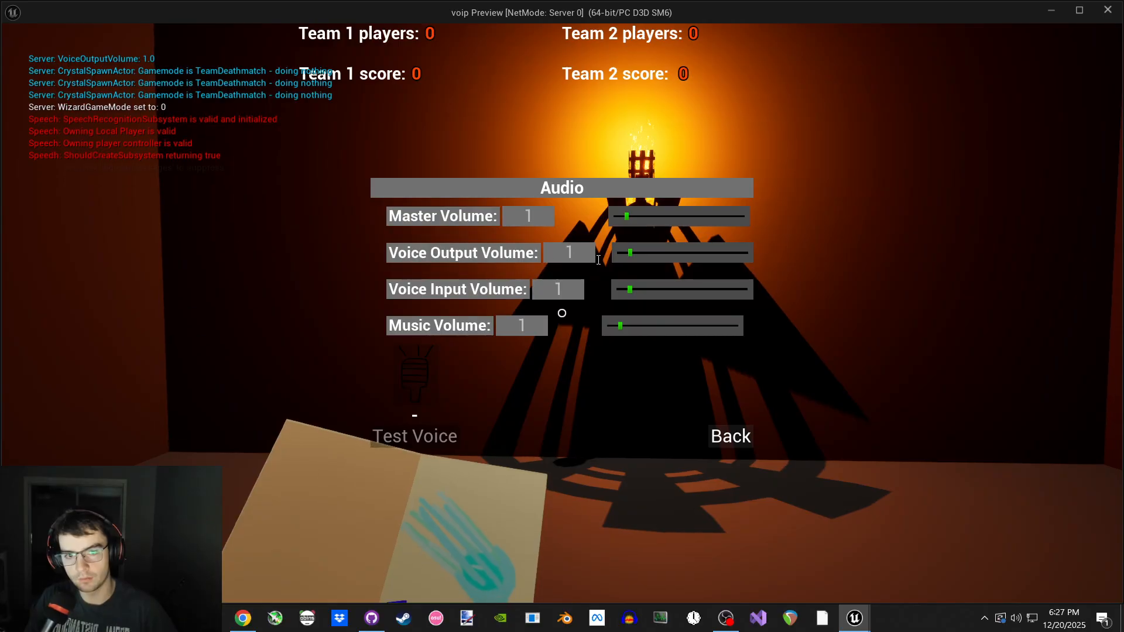
- Test the Voice Output Volume slider by moving it through several values, and quit the game preview
mouse_move(628, 253)
left_mouse_down()
mouse_move(618, 255)
mouse_move(698, 255)
mouse_move(630, 255)
left_mouse_up()
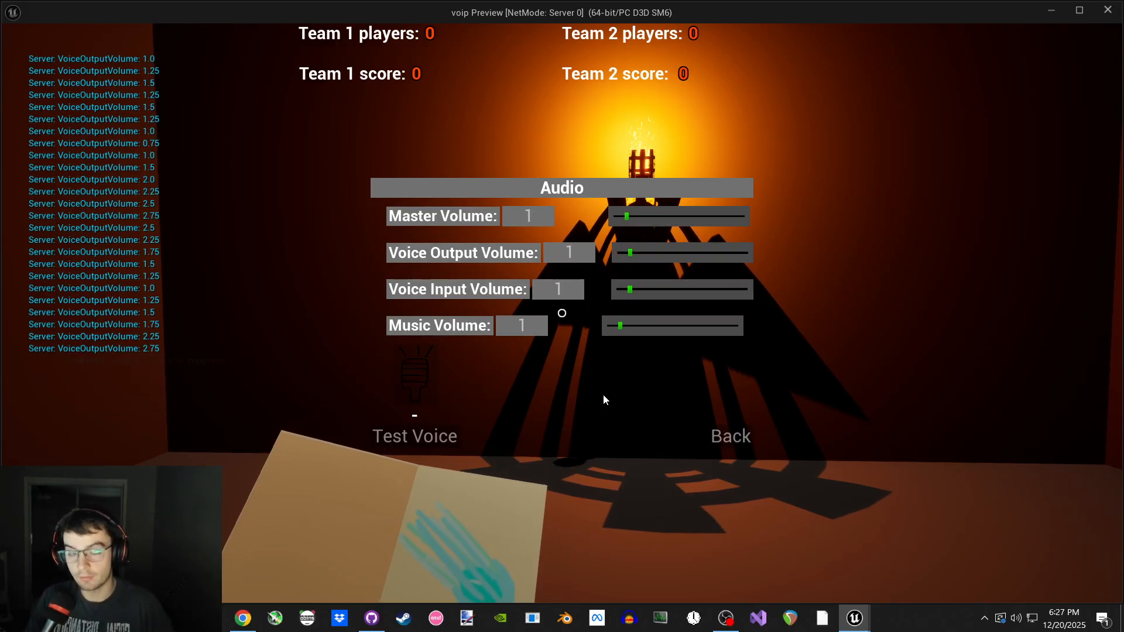
left_click(729, 437)
key("Escape")
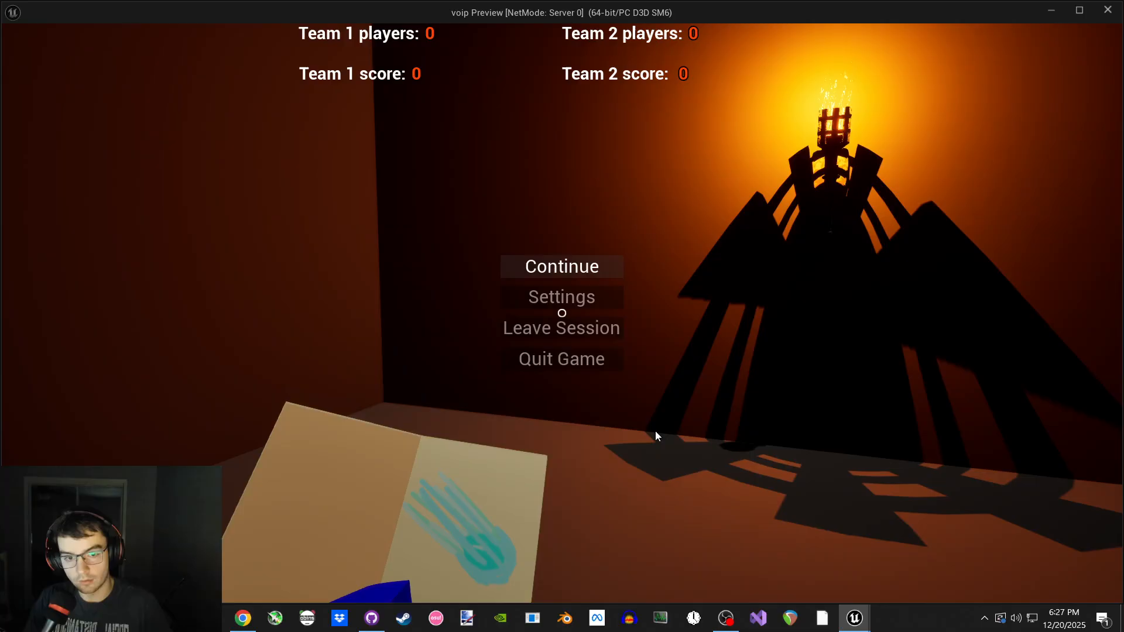
left_click(562, 360)
- Search the project settings for "voip" and locate the assigned VOIP Sound Class asset in the Content Browser
left_click(83, 7)
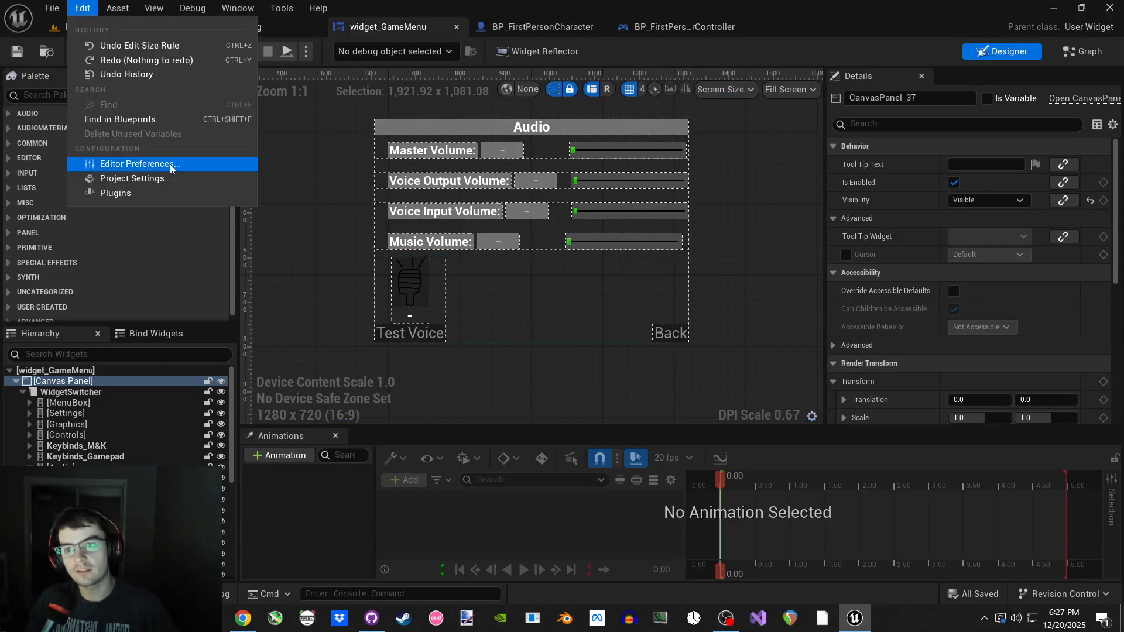
left_click(175, 178)
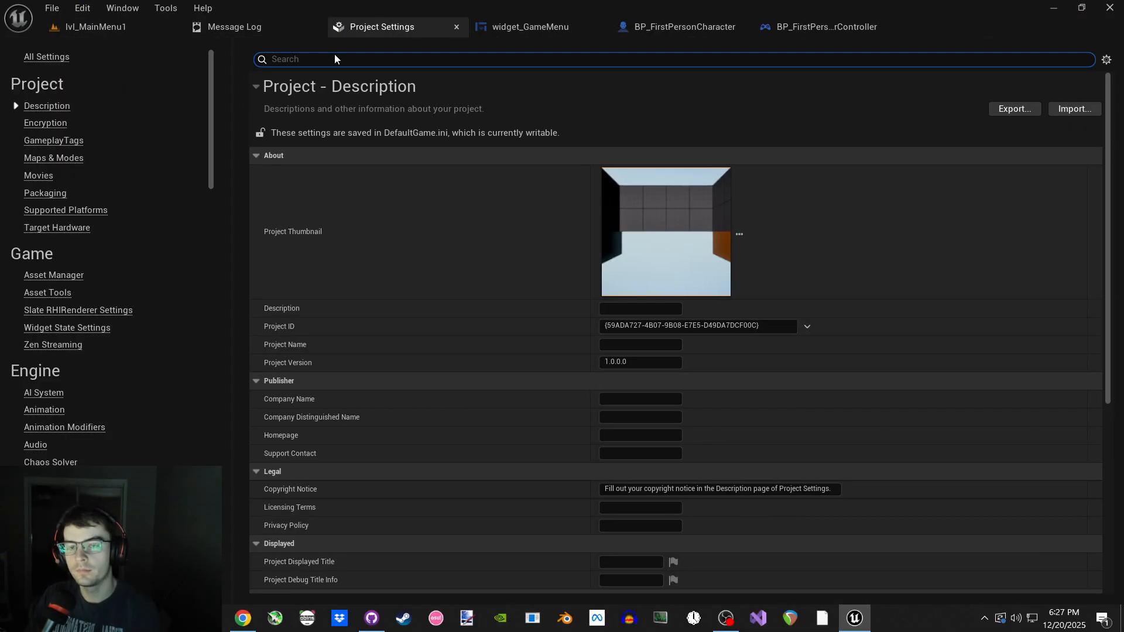
type("voip")
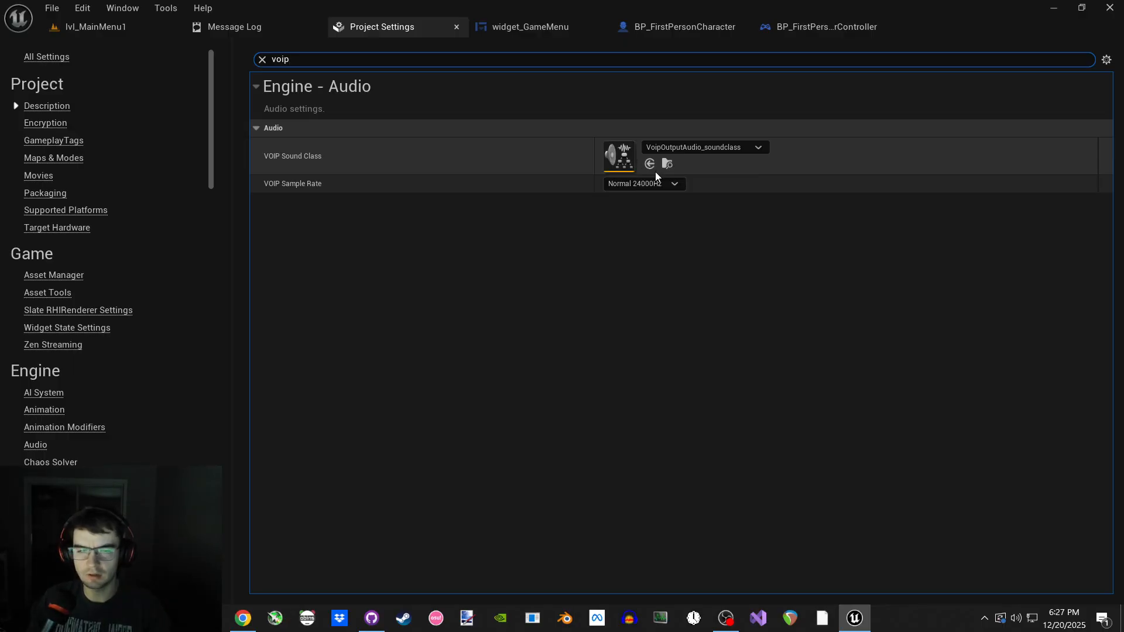
left_click(667, 163)
left_click(508, 544)
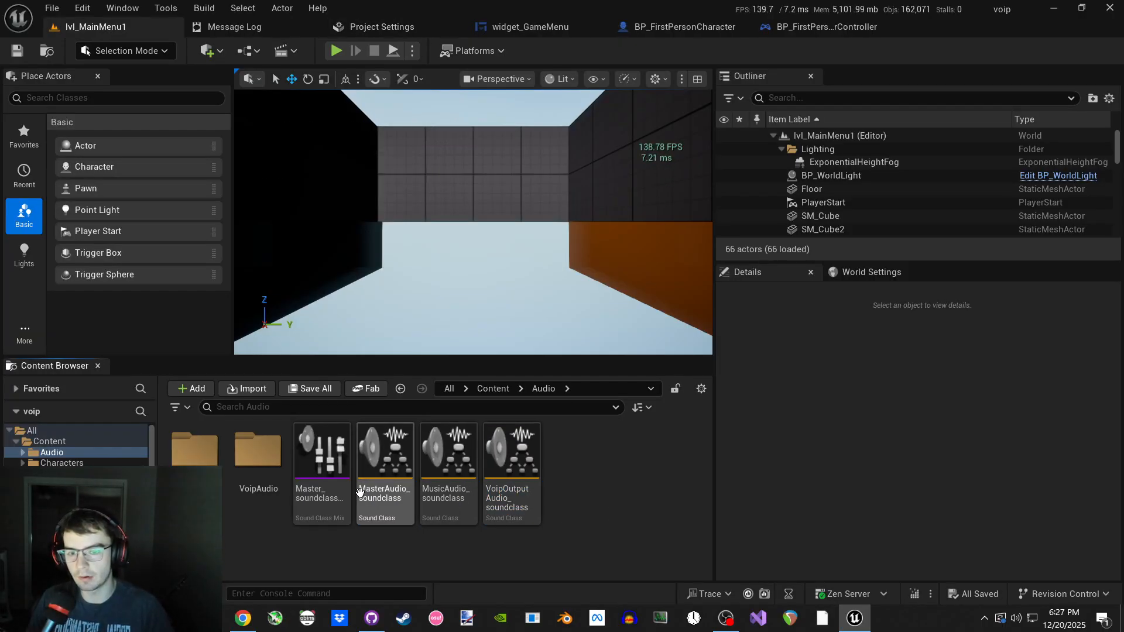
- Check the contents of the VoipAudio folder under Content/Audio and delete the folder
double_click(258, 489)
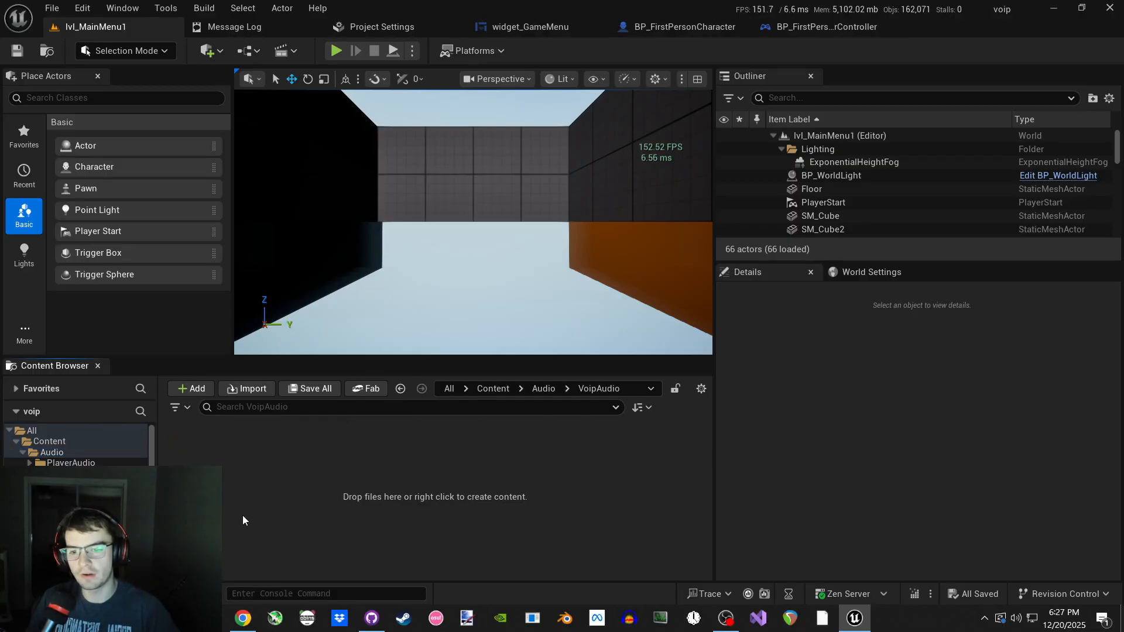
left_click(538, 394)
left_click(257, 478)
key("Delete")
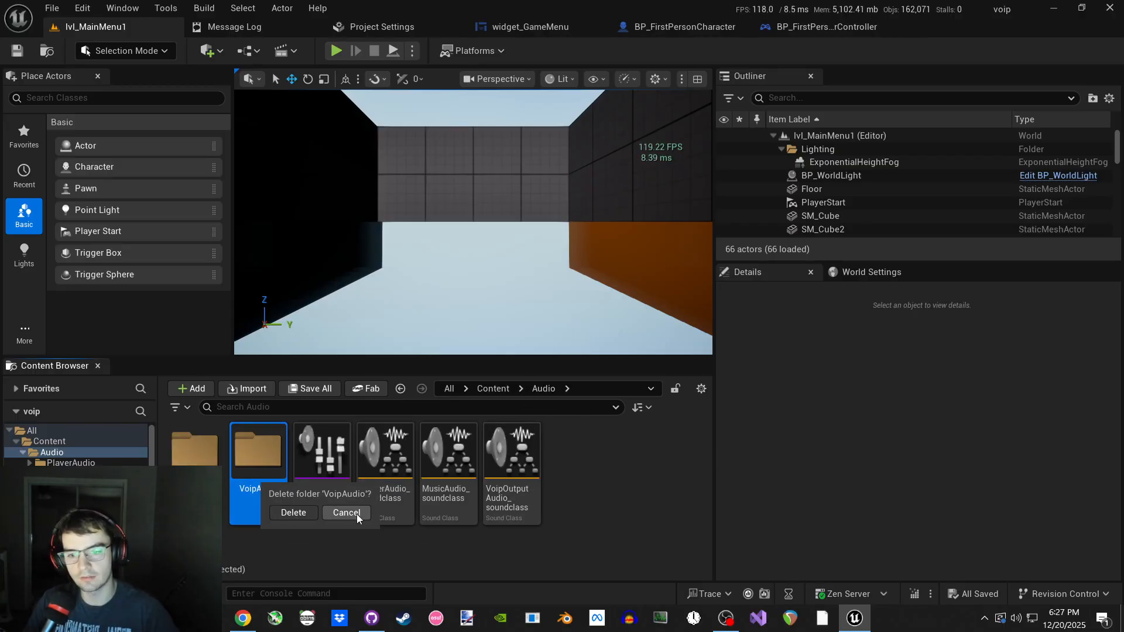
left_click(294, 513)
left_click(440, 503)
left_click(471, 505, "ctrl")
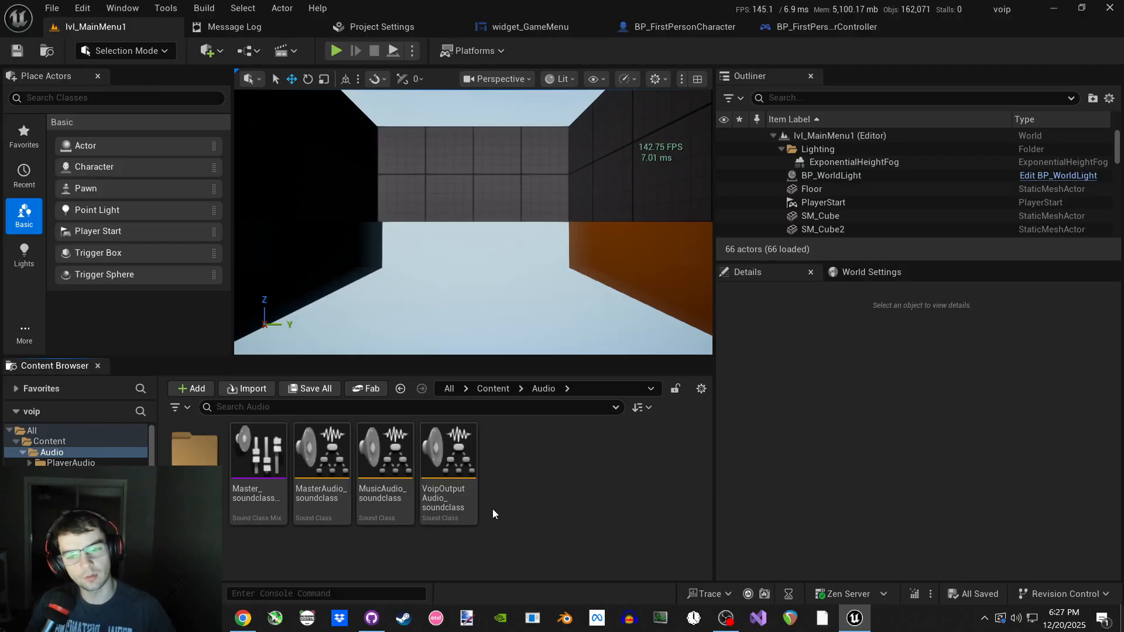
- Switch to GitHub Desktop and look through the commit history of the "voip main folder" repository
left_click(372, 618)
left_click(258, 36)
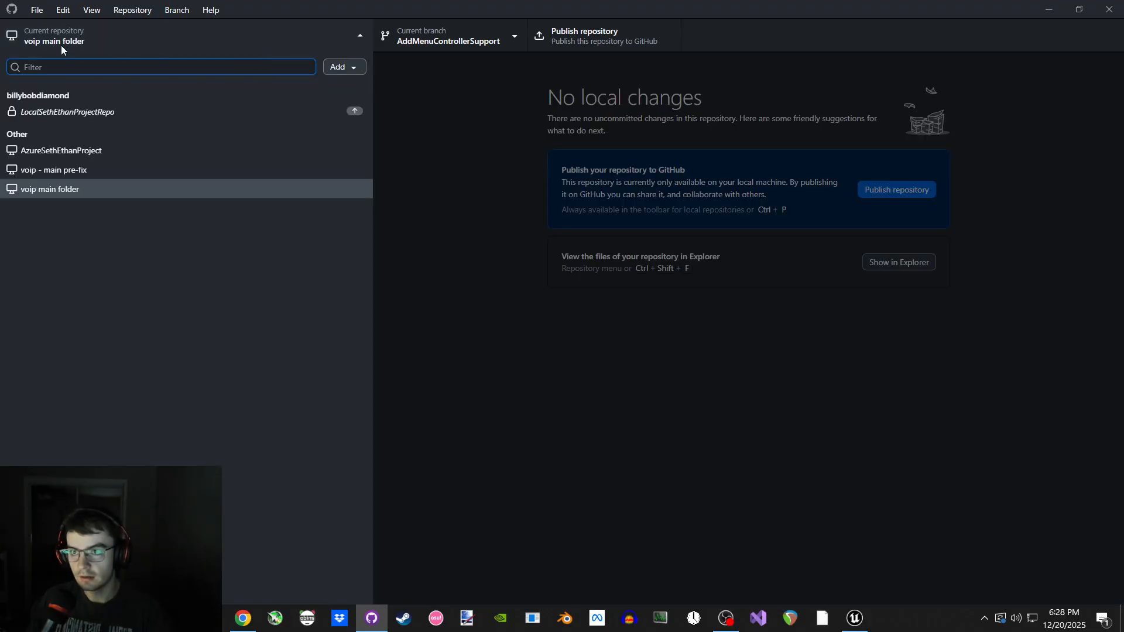
left_click(86, 192)
left_click(277, 63)
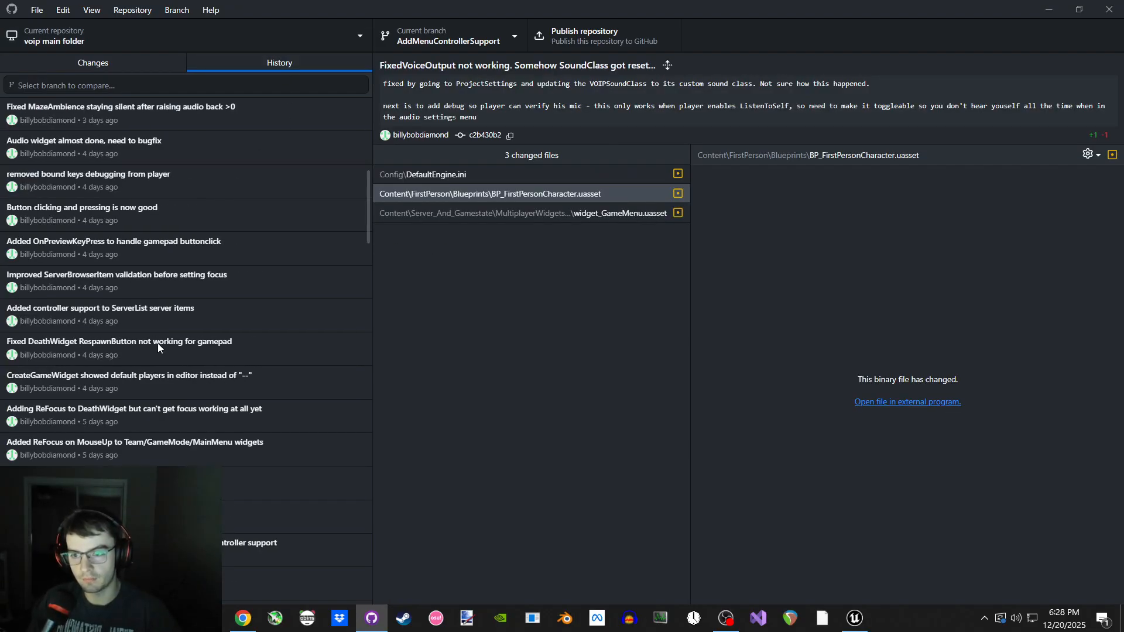
left_click(157, 343)
scroll(156, 336, "up", 5)
- Switch to Unreal Editor and check the VOIP Sound Class in the project settings
left_click(855, 618)
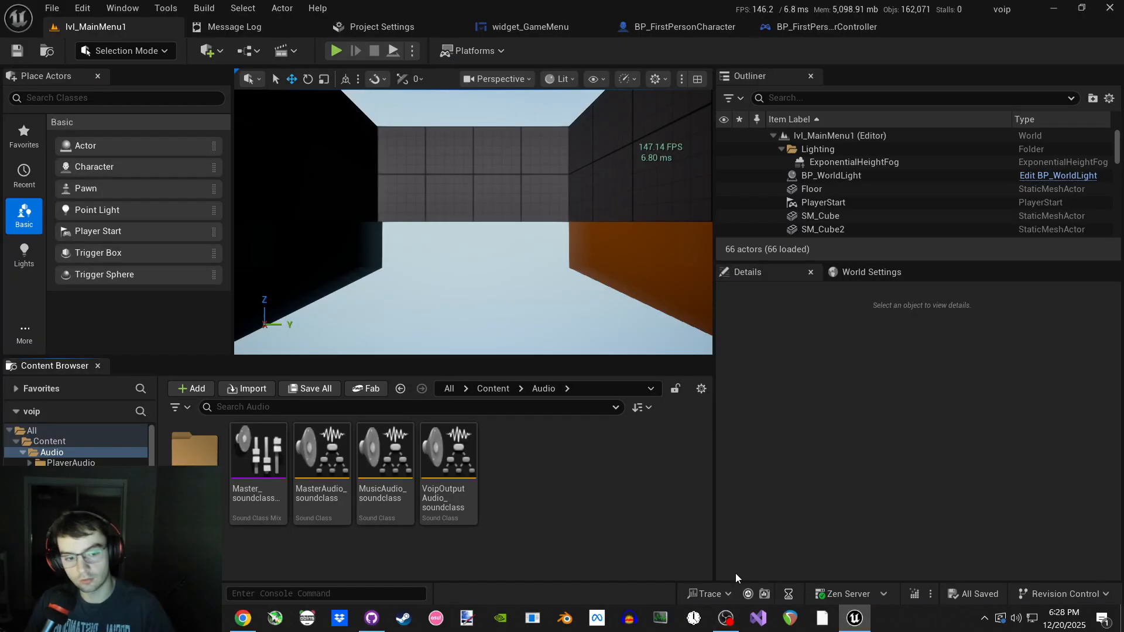
left_click(375, 27)
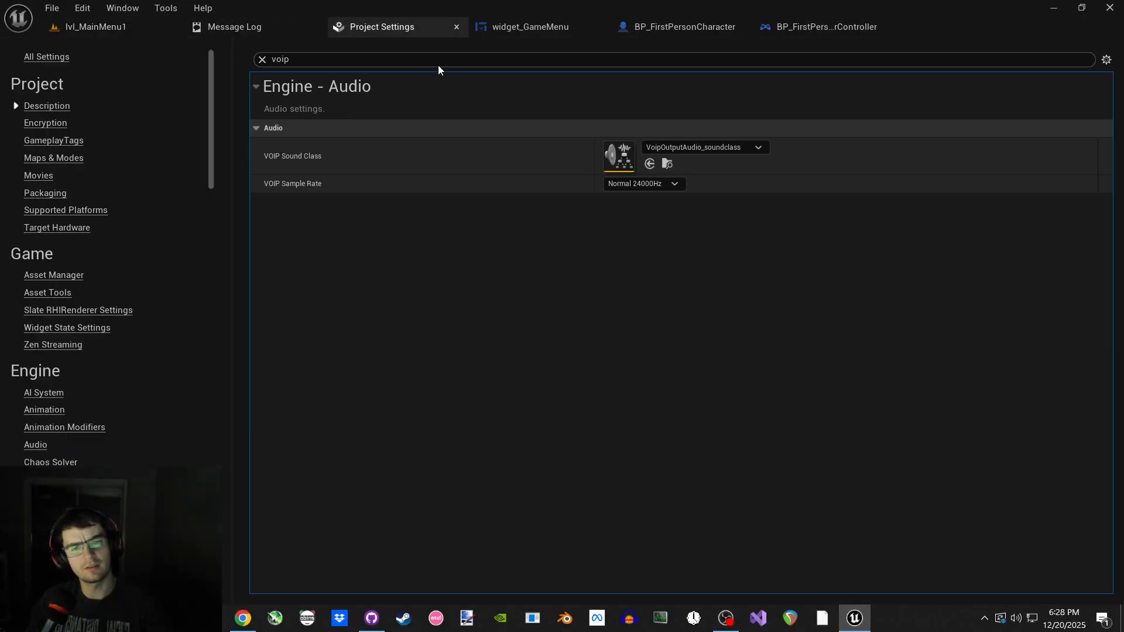
left_click(1051, 10)
- Examine the DefaultEngine.ini change and description of the commit "completed menus for MasterVolume and VoipVolume" in GitHub Desktop
left_click(267, 316)
left_click(247, 354)
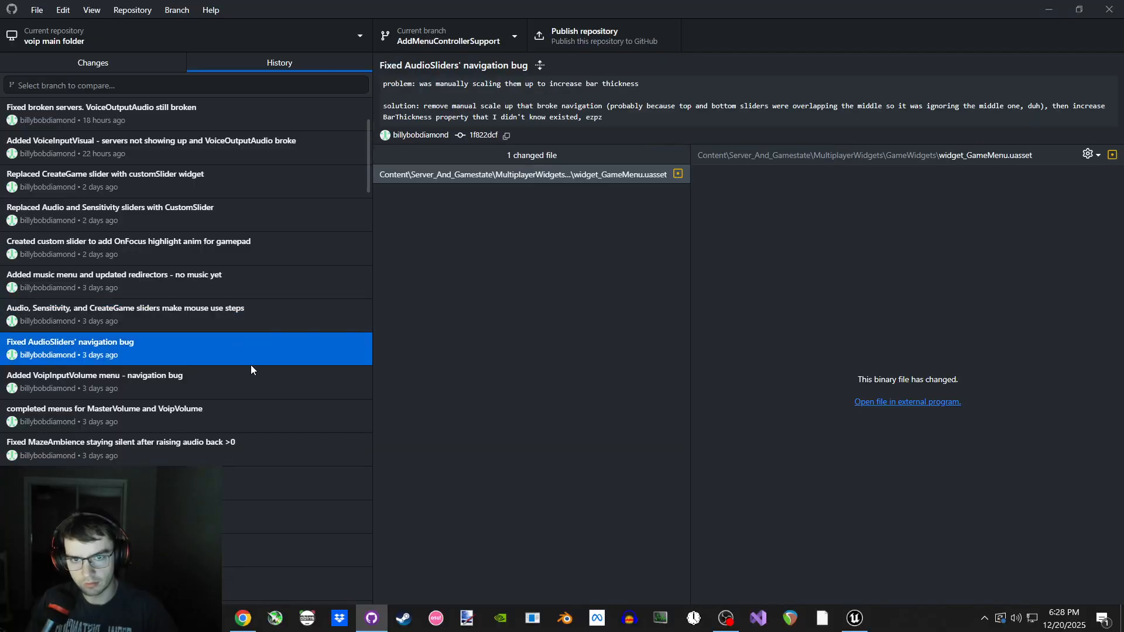
left_click(252, 371)
left_click(247, 410)
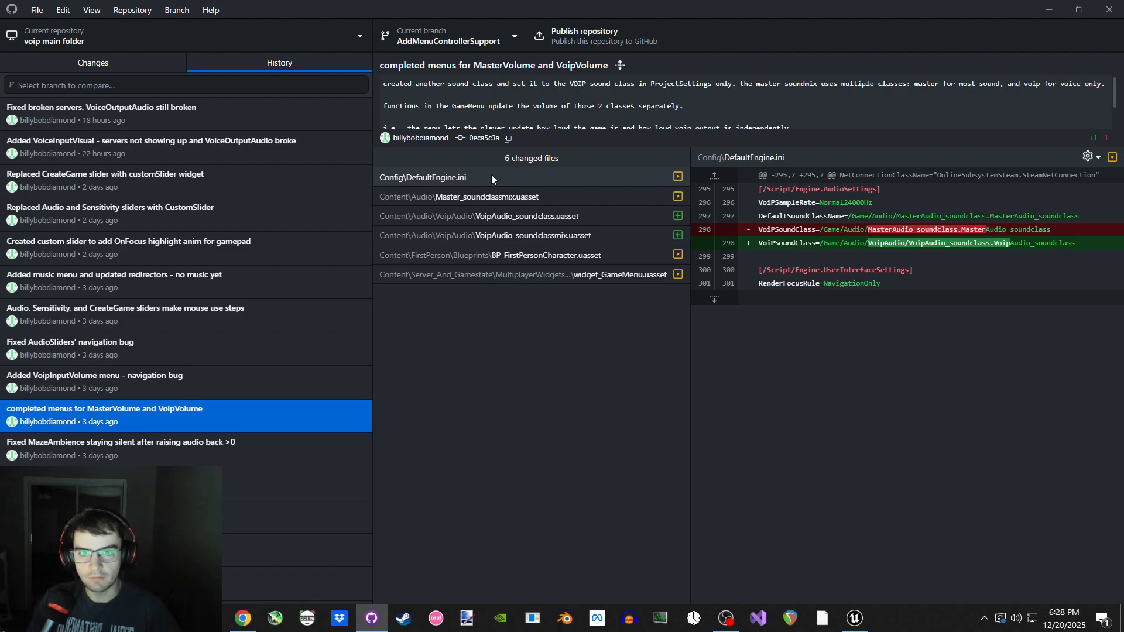
left_click_drag(407, 83, 627, 91)
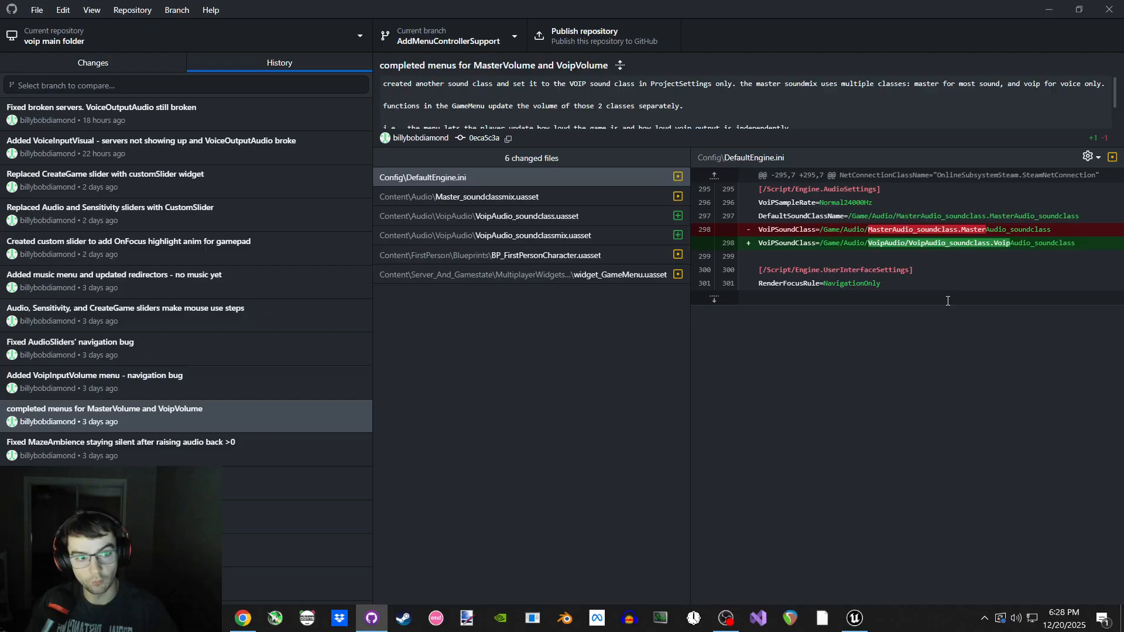
- Compare Unreal's Audio folder and VOIP Sound Class setting with the sound class changes in the GitHub Desktop history
left_click(856, 621)
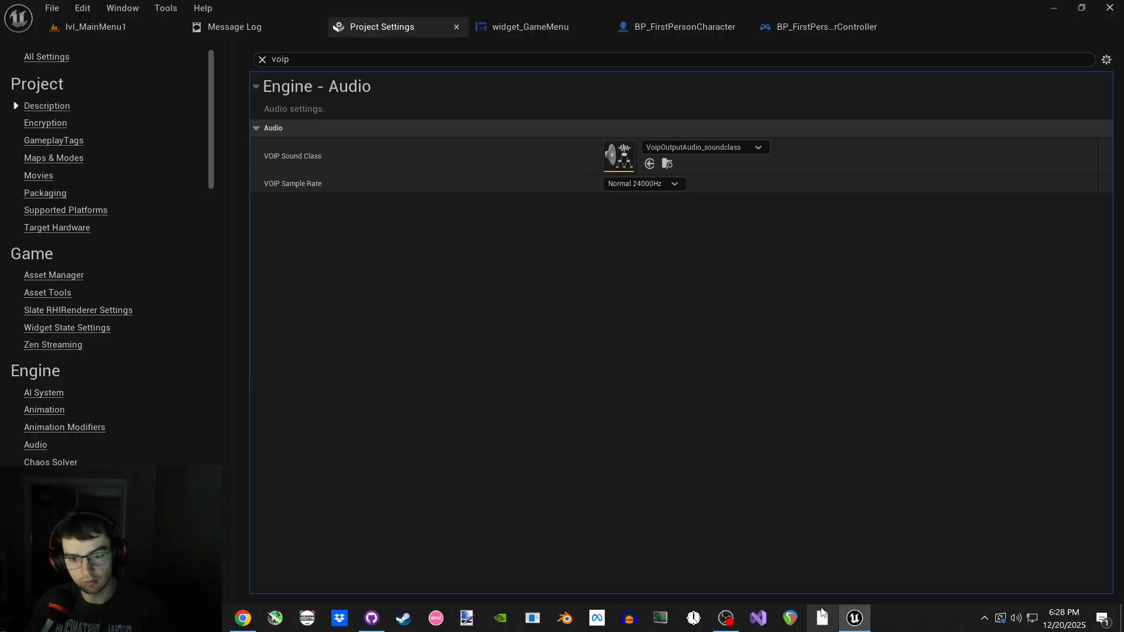
left_click(118, 32)
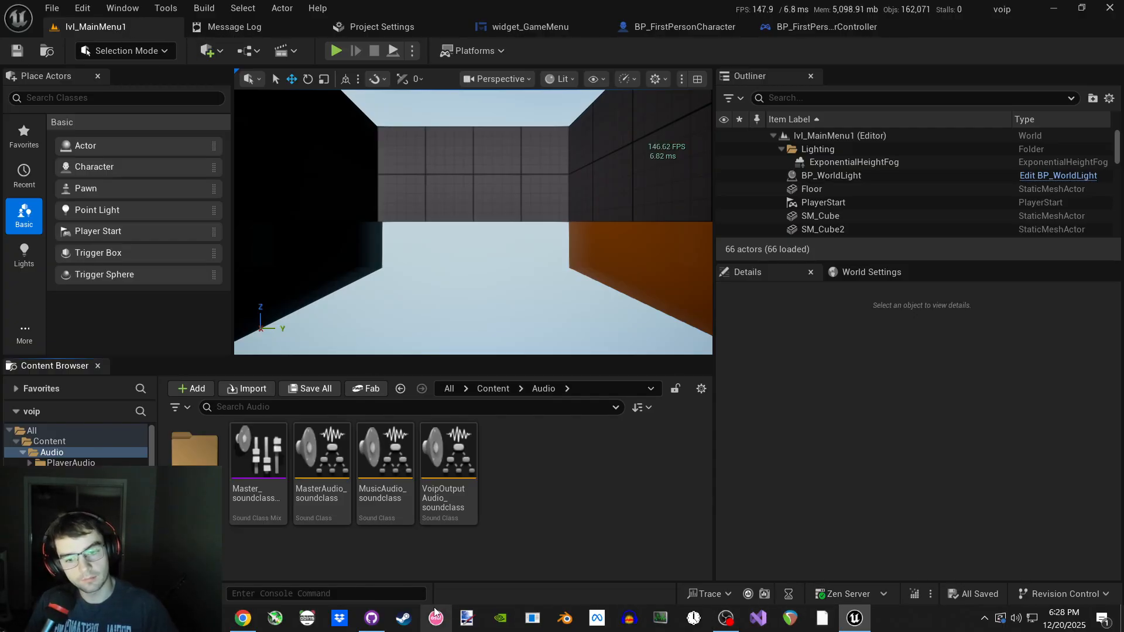
left_click(372, 618)
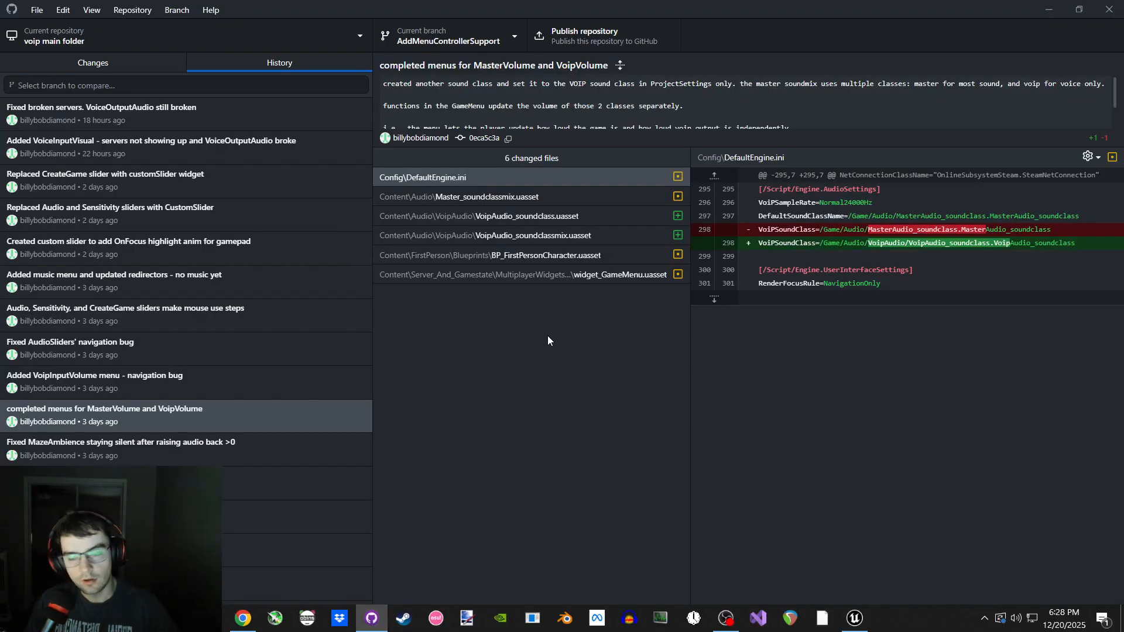
scroll(263, 264, "up", 3)
left_click(252, 254)
left_click(1049, 10)
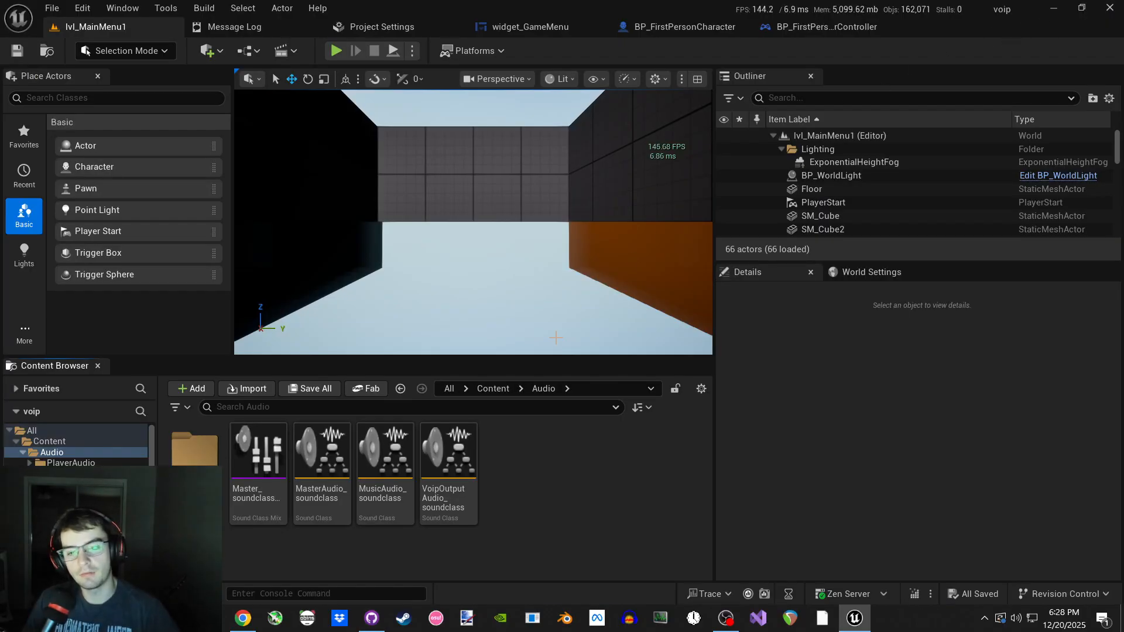
left_click(386, 27)
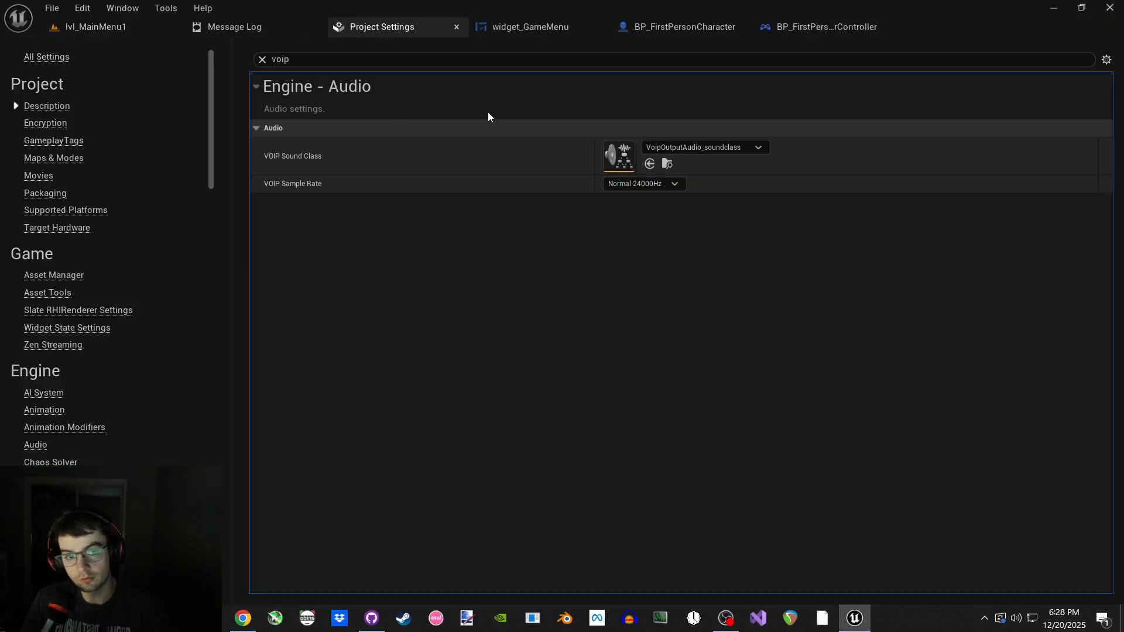
key("alt+p")
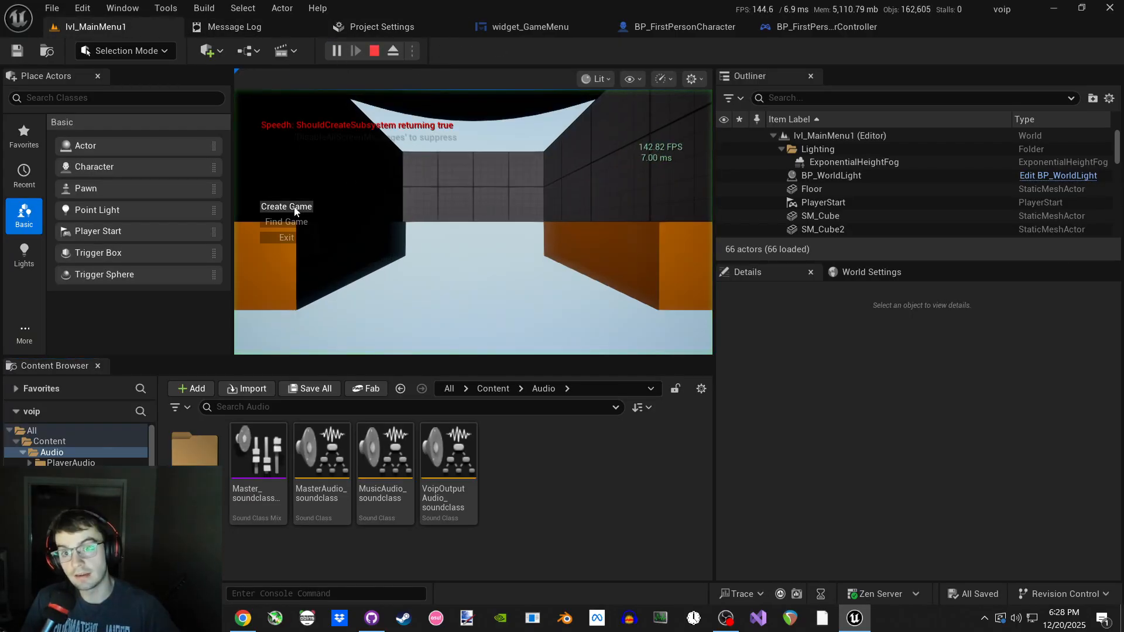
left_click(287, 206)
left_click(465, 239)
left_click(475, 256)
left_click(493, 196)
left_click(484, 219)
key("Tab")
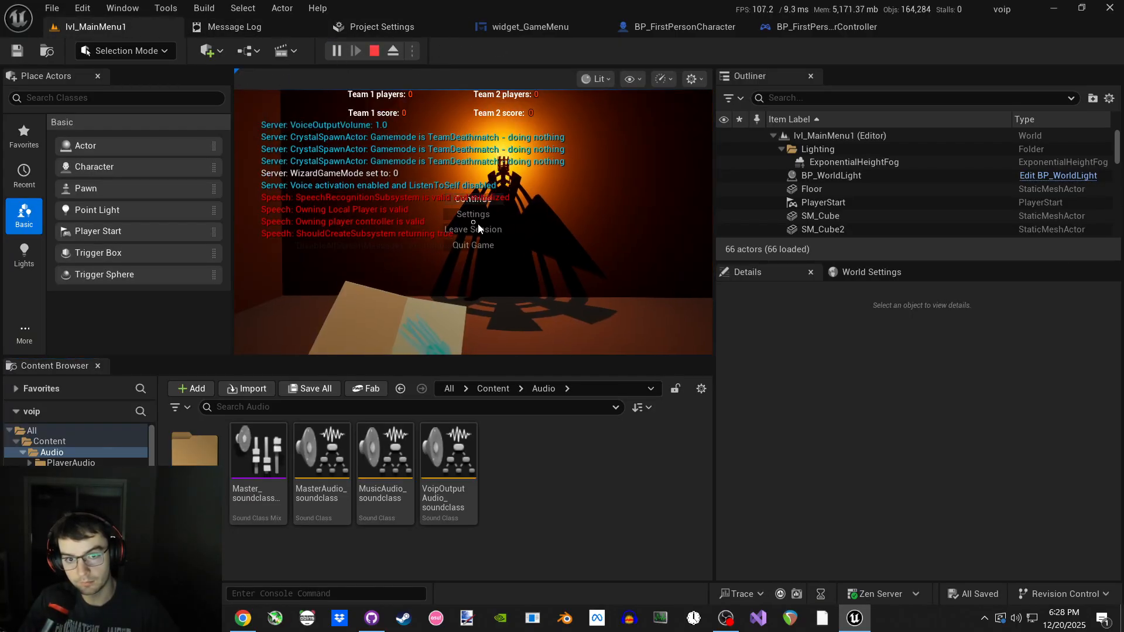
left_click(475, 215)
key("Escape")
- Launch the preview from the widget_GameMenu editor and reach the Audio settings inside a new Team Deathmatch match
left_click(378, 27)
left_click(507, 30)
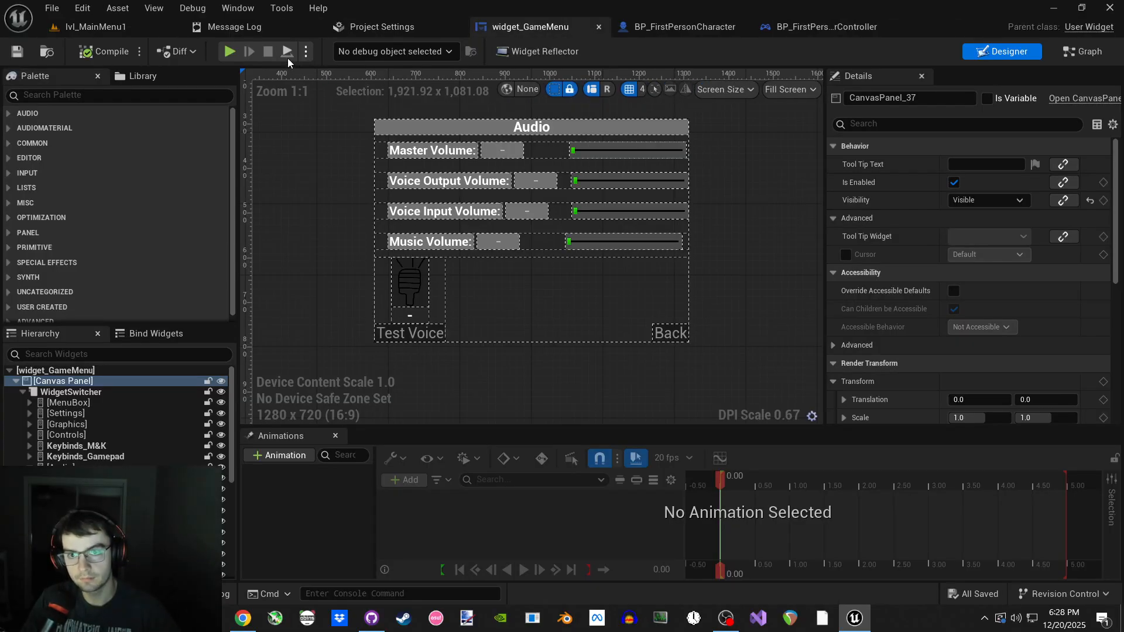
left_click(228, 51)
left_click(117, 281)
left_click(570, 381)
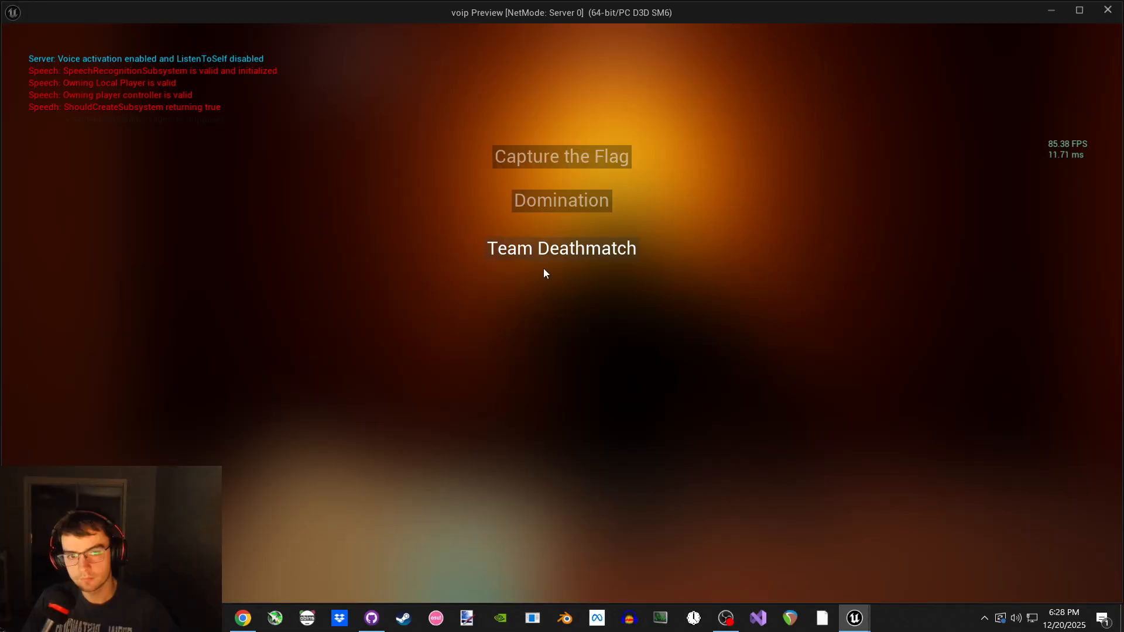
left_click(545, 258)
left_click(562, 313)
key("Tab")
left_click(560, 312)
left_click(551, 328)
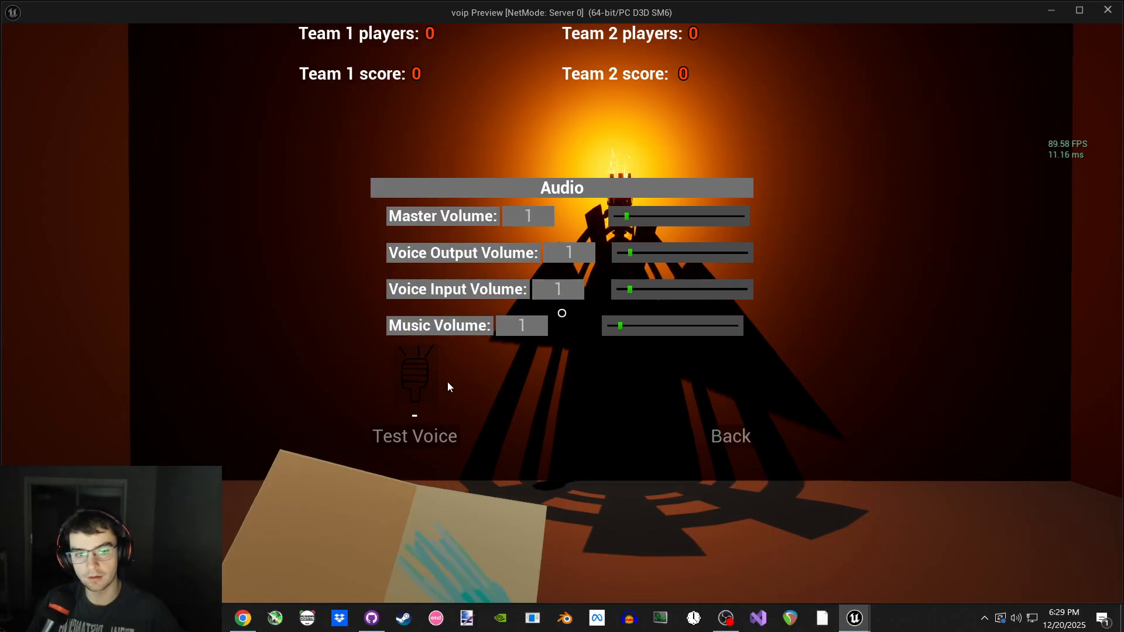
- Test the Test Voice toggle in the Audio settings by switching it on, off and on again
left_click(447, 436)
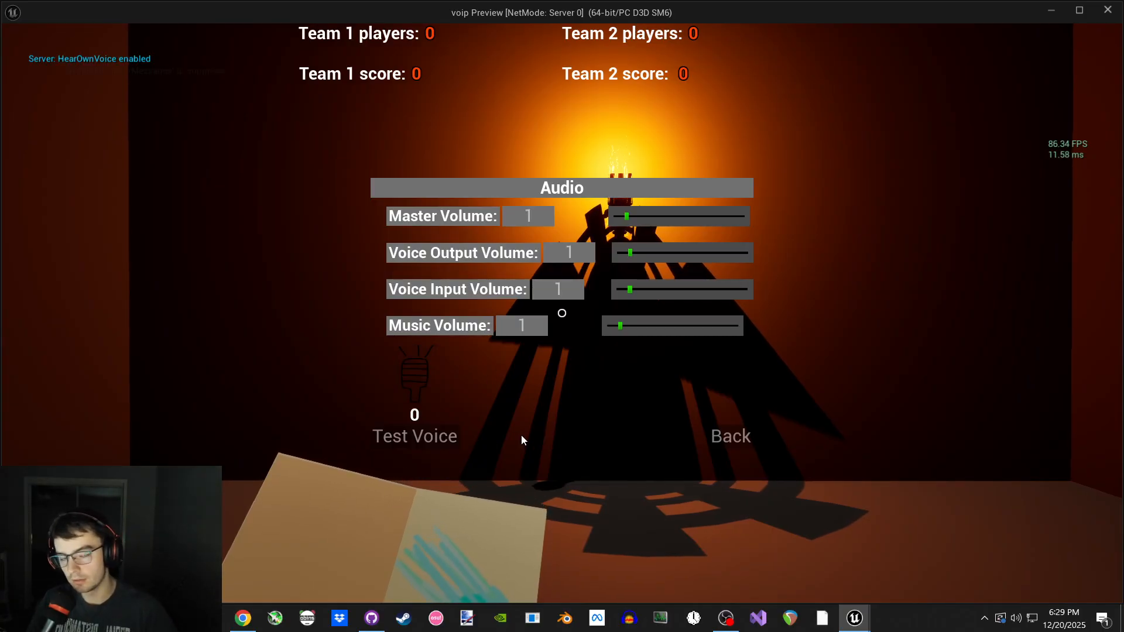
left_click(455, 439)
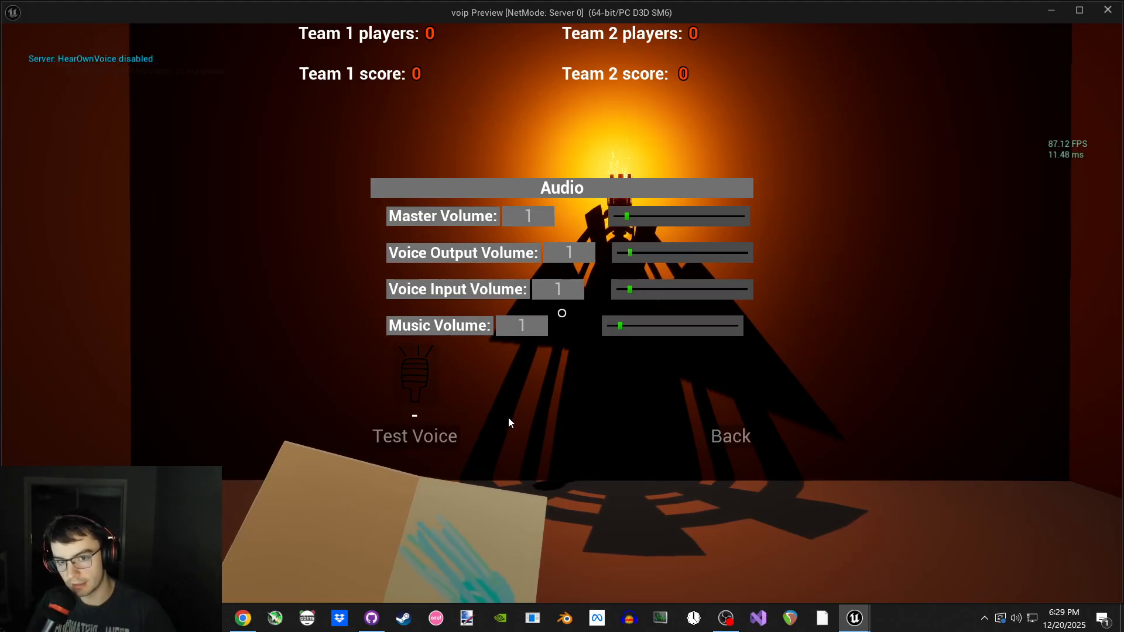
left_click(447, 440)
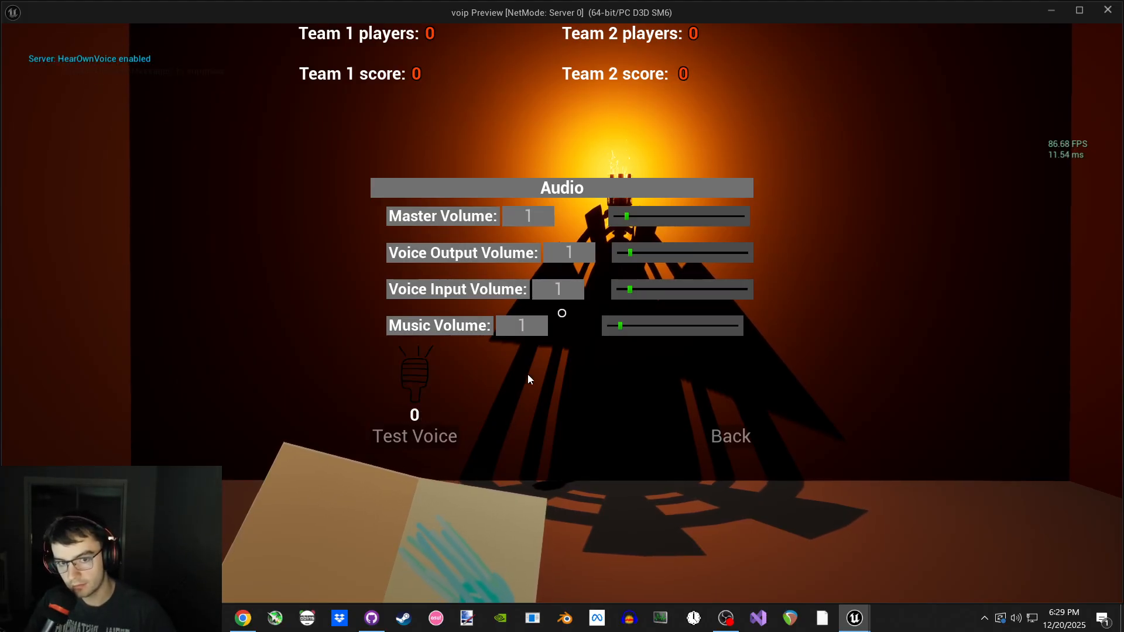
- Leave and reopen the Audio settings, closing the menu once and going back once, to check how Test Voice reacts
key("Escape")
key("Escape")
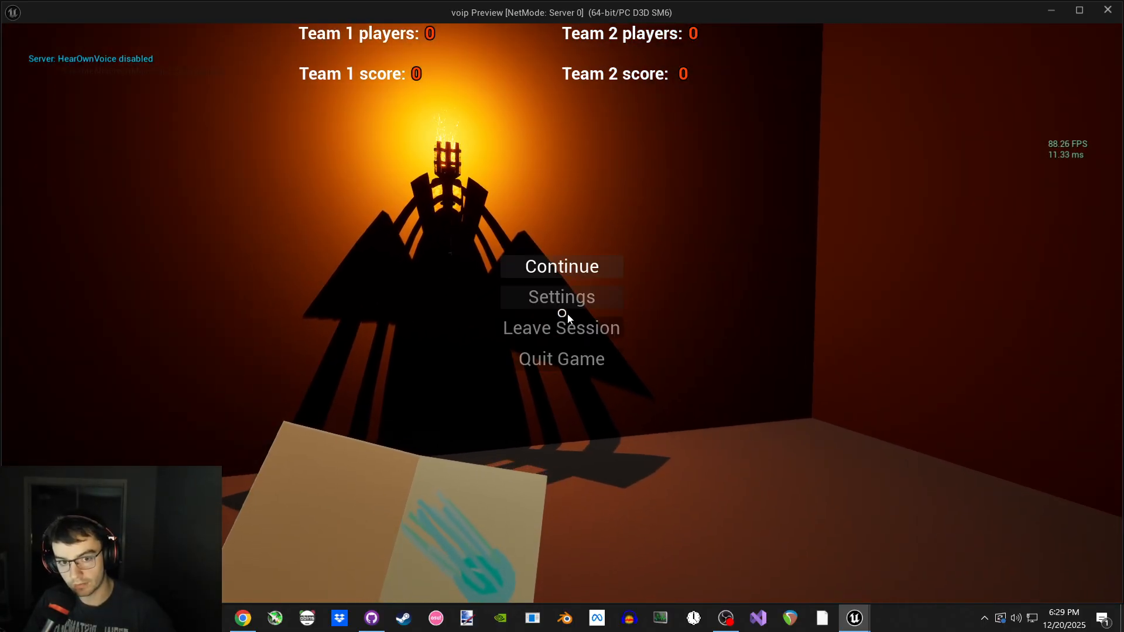
left_click(562, 300)
left_click(556, 335)
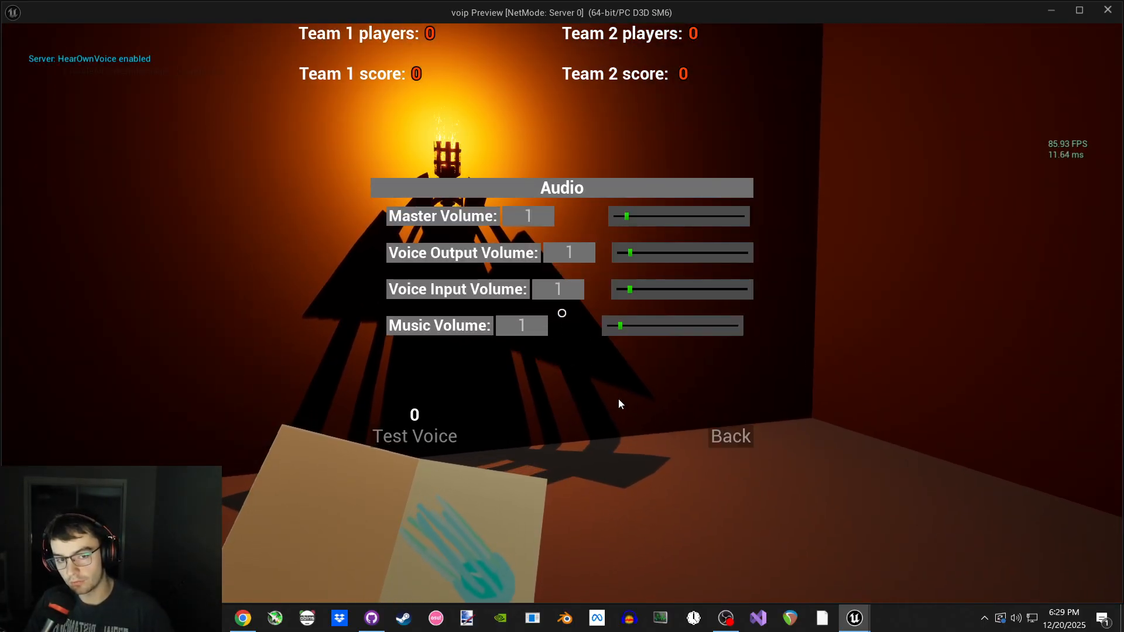
left_click(730, 437)
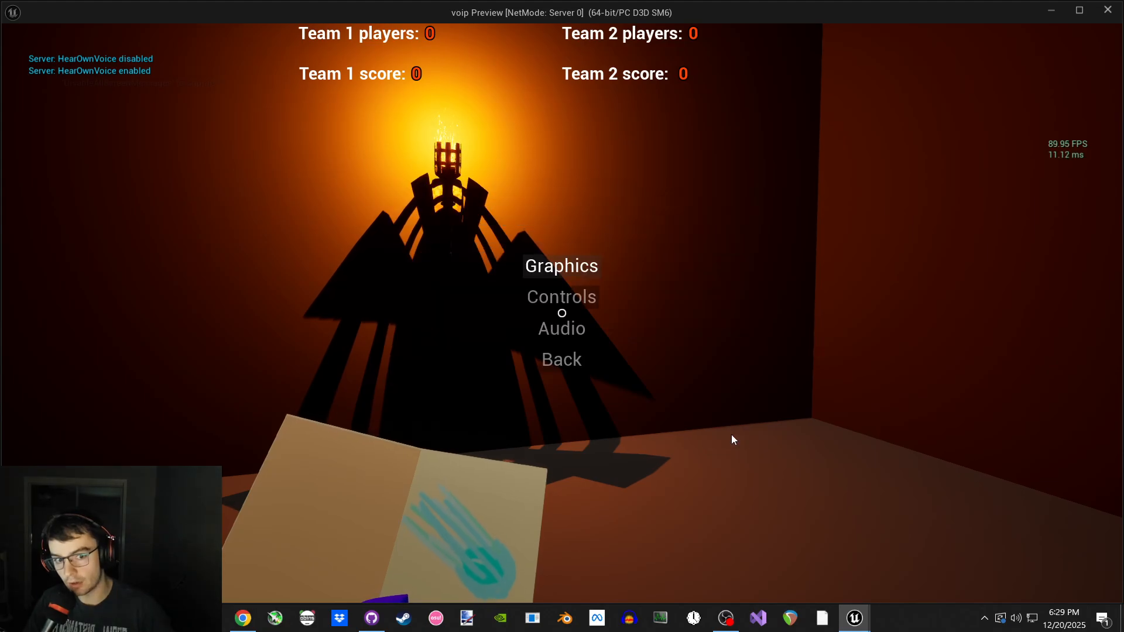
left_click(564, 334)
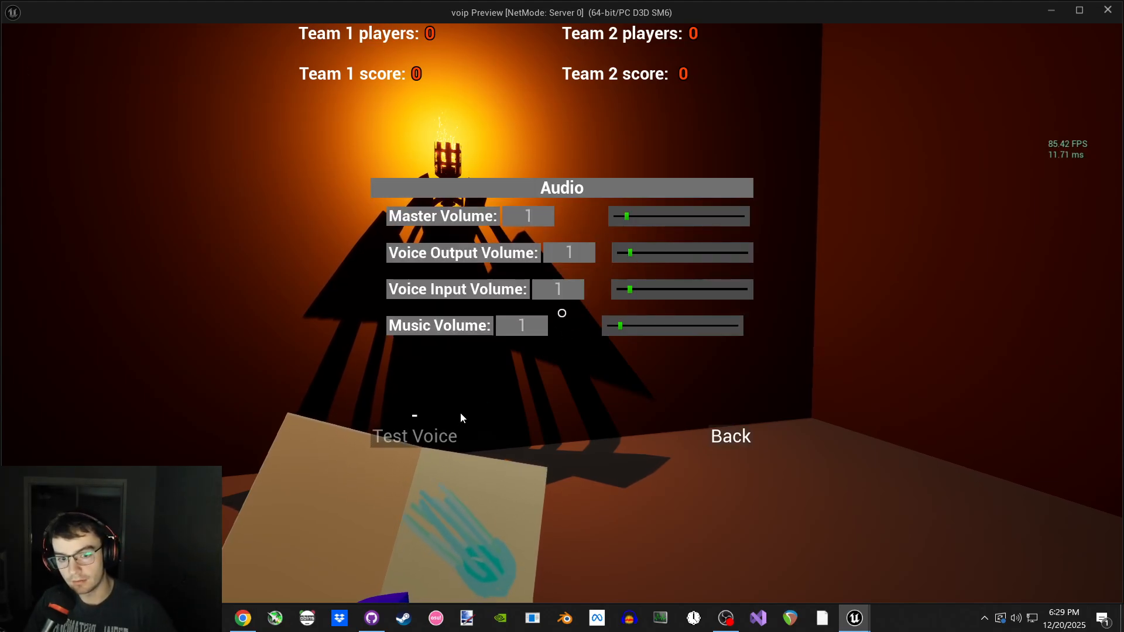
- Toggle Test Voice on and off several more times in the Audio settings, checking the microphone icon and voice level readout
left_click(441, 435)
left_click_drag(631, 256, 633, 295)
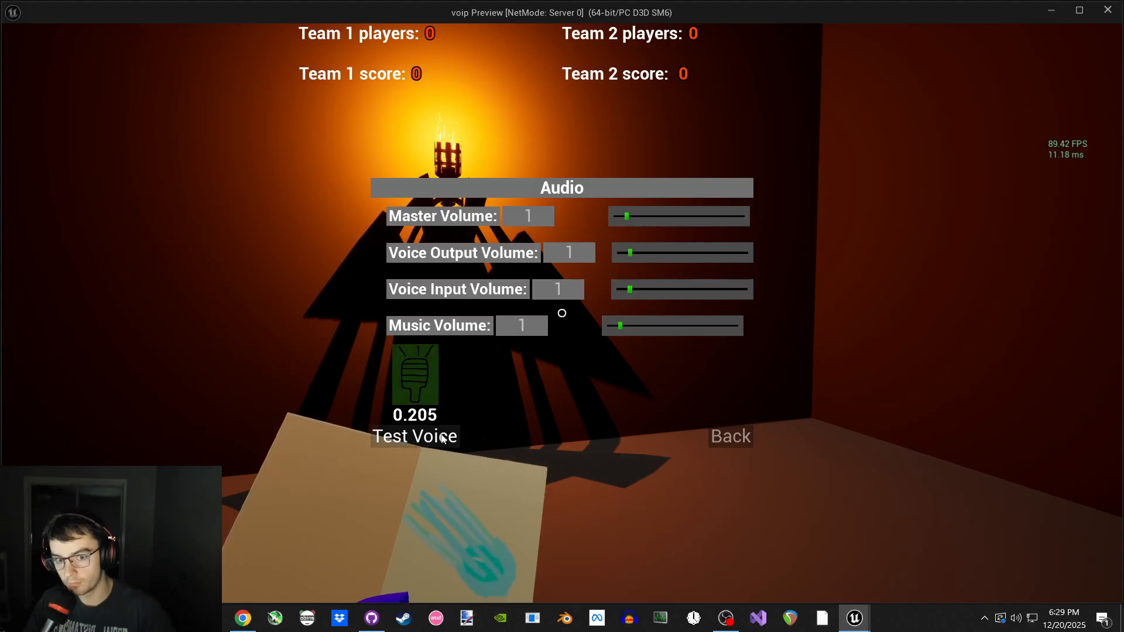
left_click(415, 436)
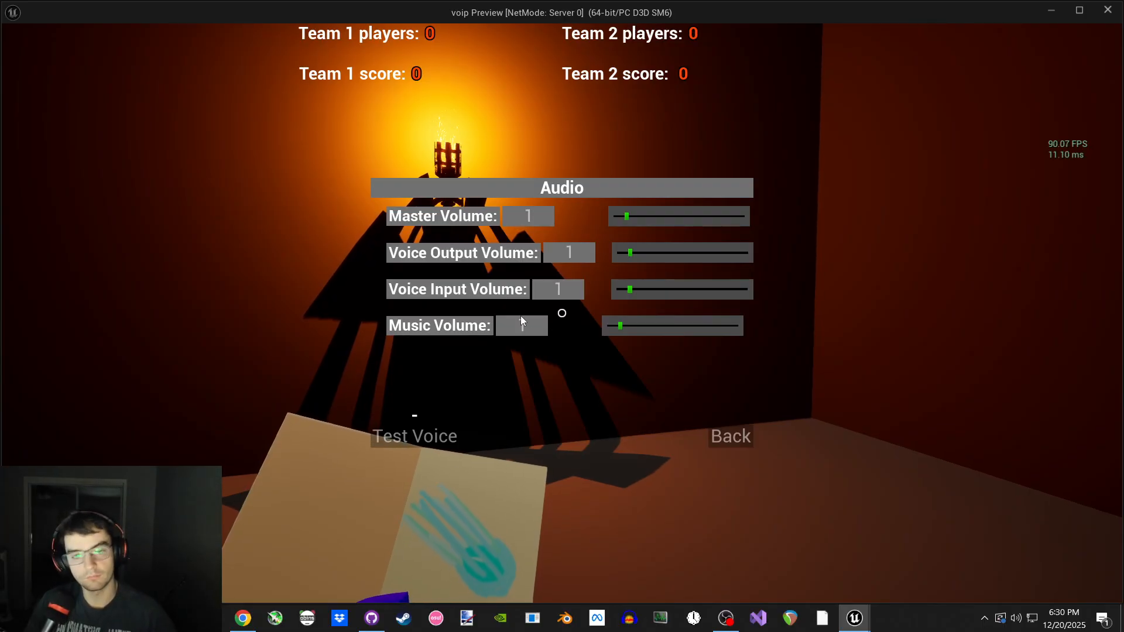
left_click(425, 448)
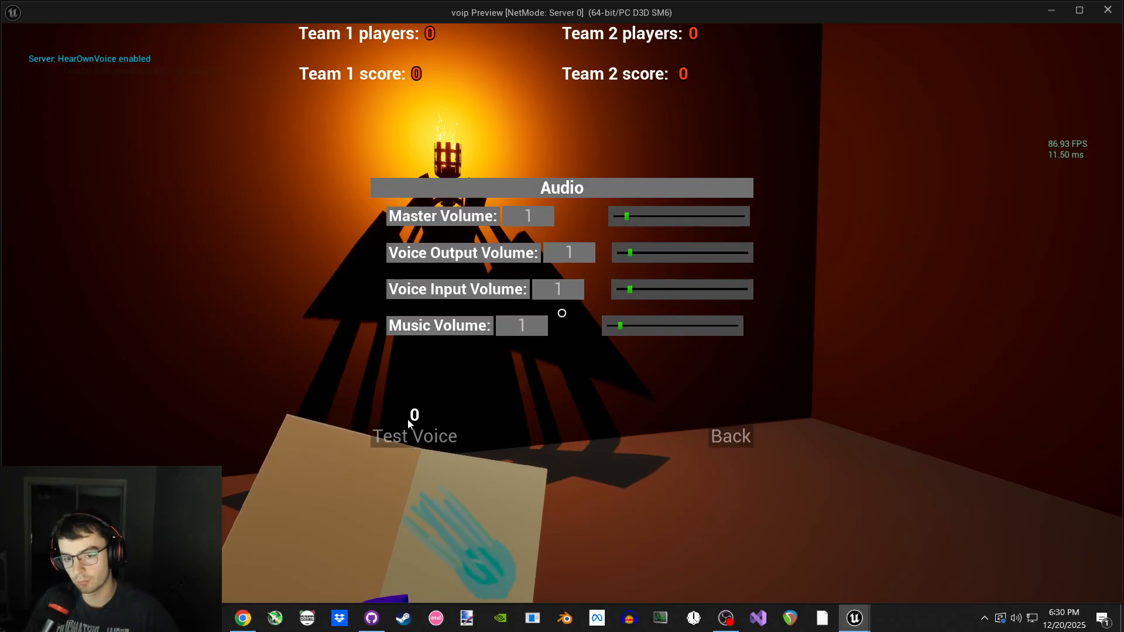
left_click(431, 434)
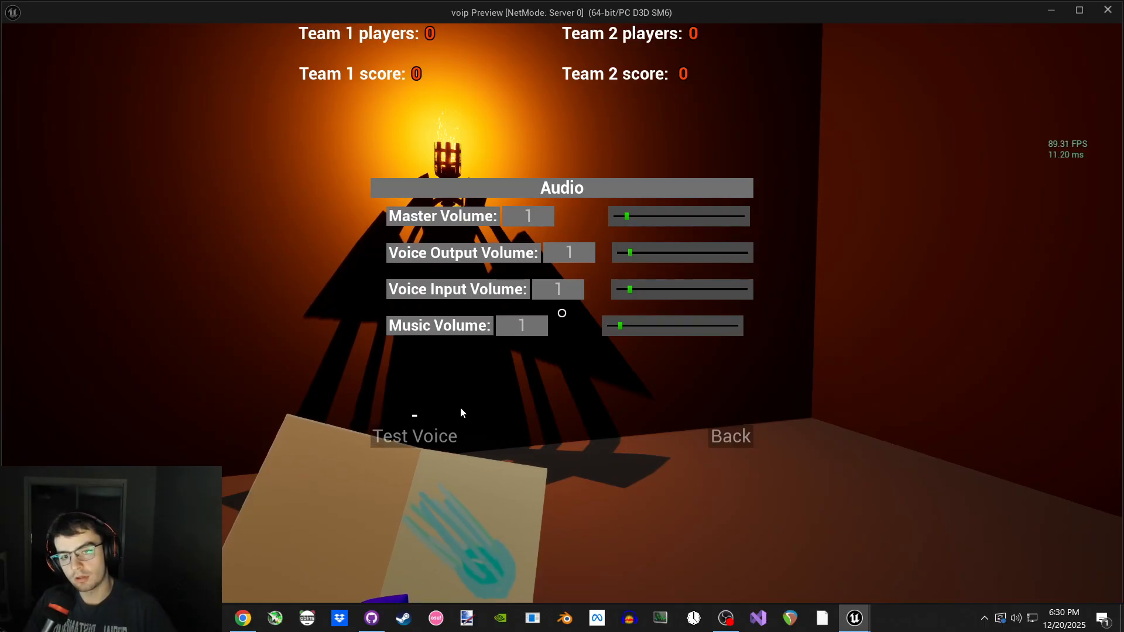
left_click(467, 430)
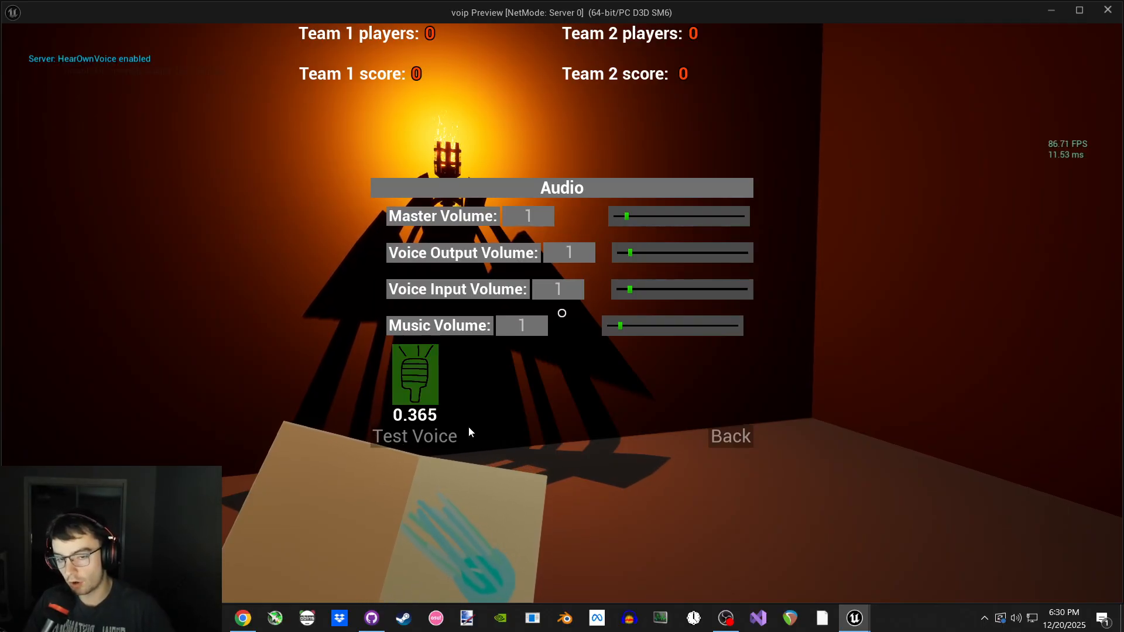
left_click(424, 436)
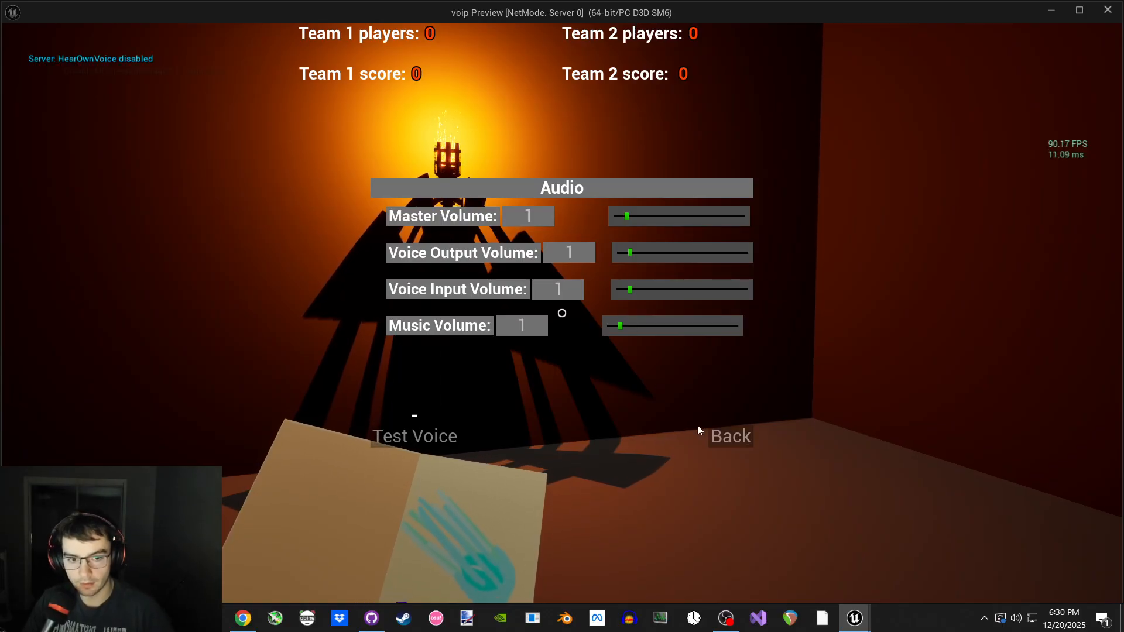
- Leave the Audio settings, revisit the Settings pages once more, and quit the running game preview
key("Escape")
key("Escape")
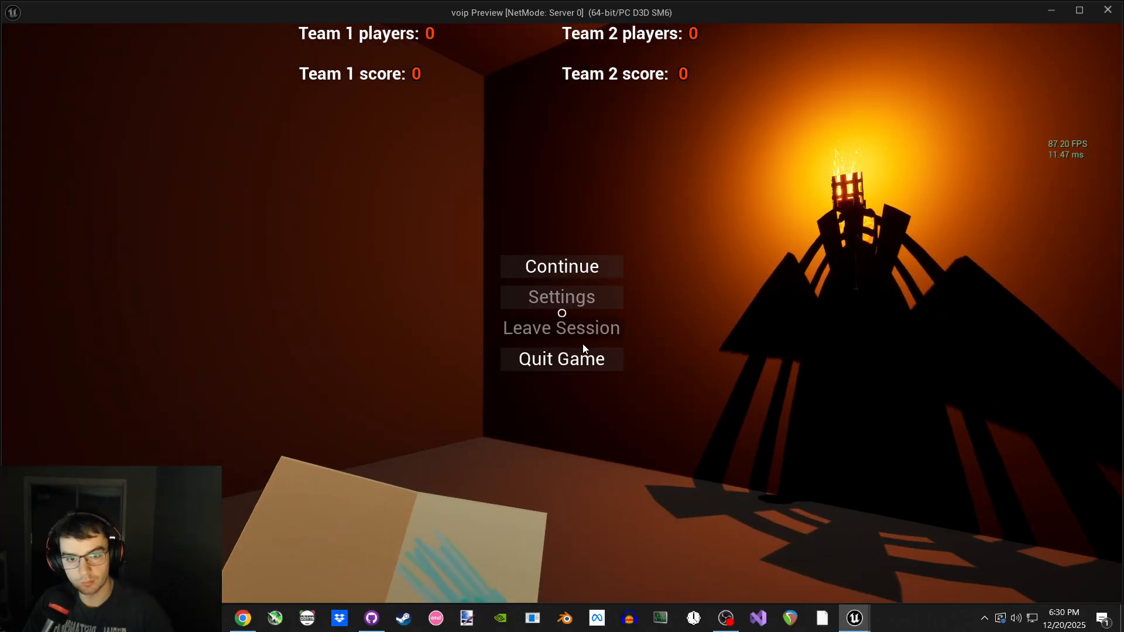
left_click(571, 299)
left_click(573, 333)
left_click(734, 446)
key("Escape")
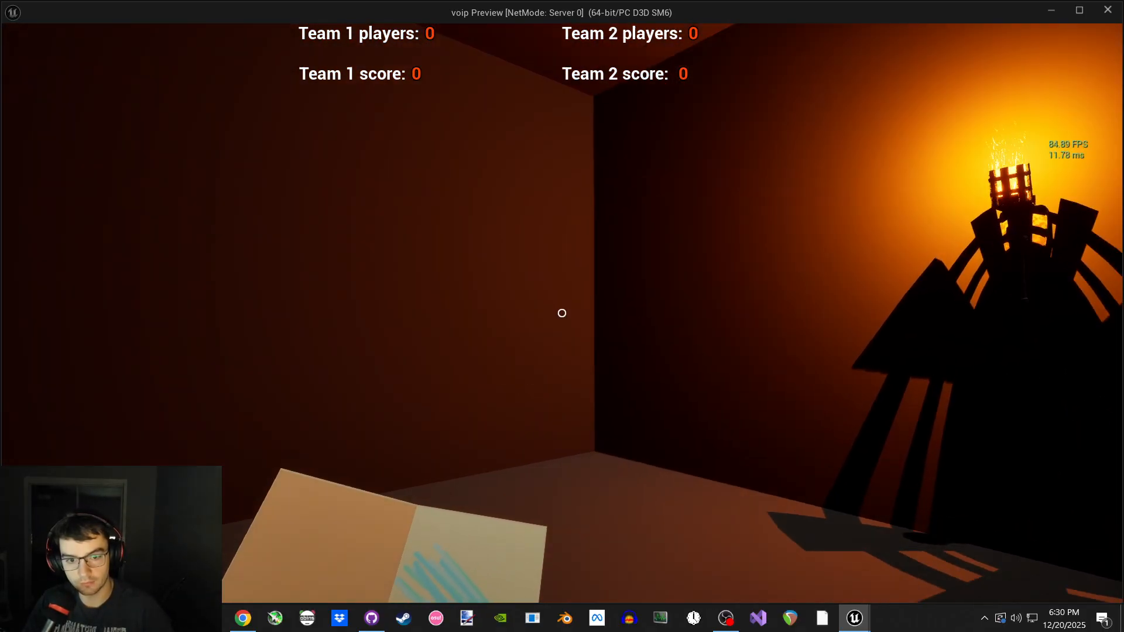
key("Escape")
left_click(588, 373)
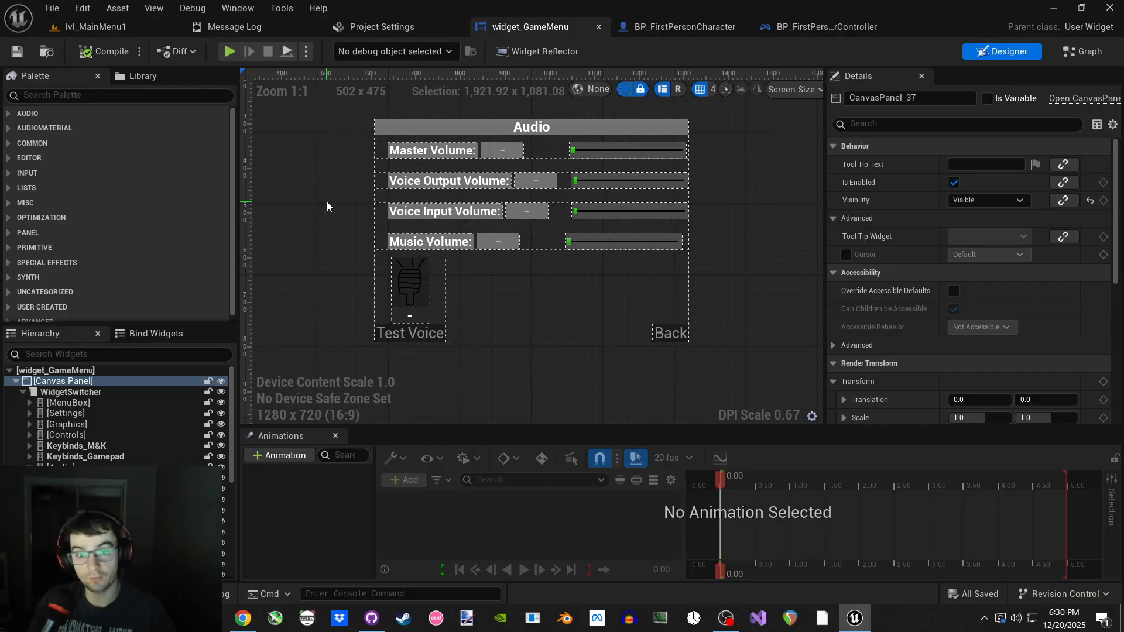
- Check the VOIP Sound Class in the project settings, close those settings and return to the widget_GameMenu editor
left_click(381, 27)
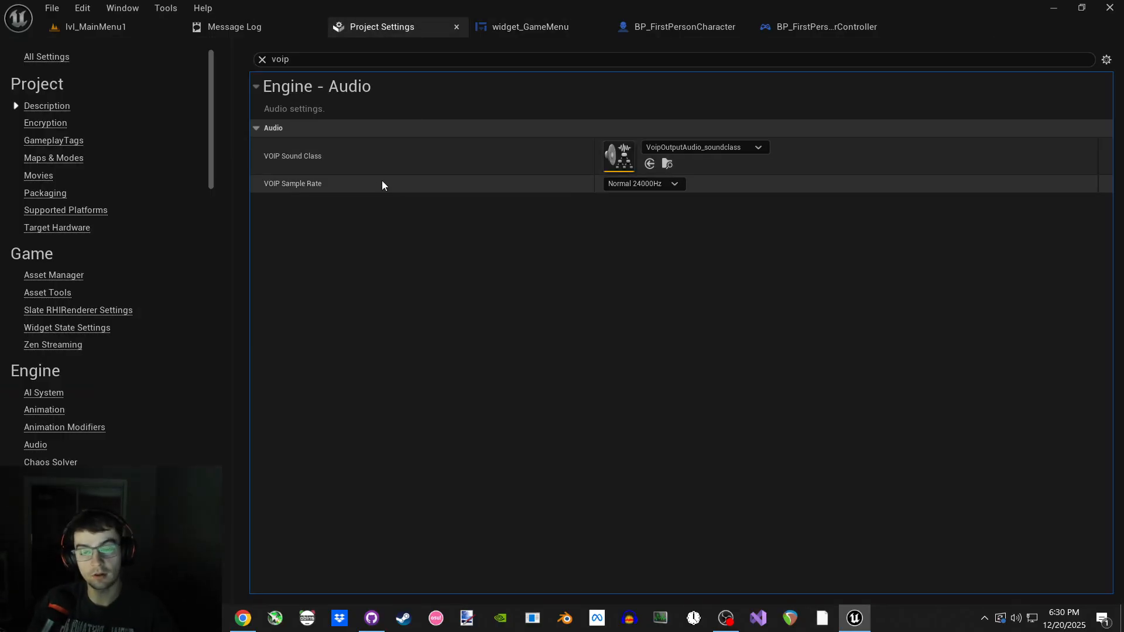
left_click(271, 30)
middle_click(336, 29)
left_click(354, 34)
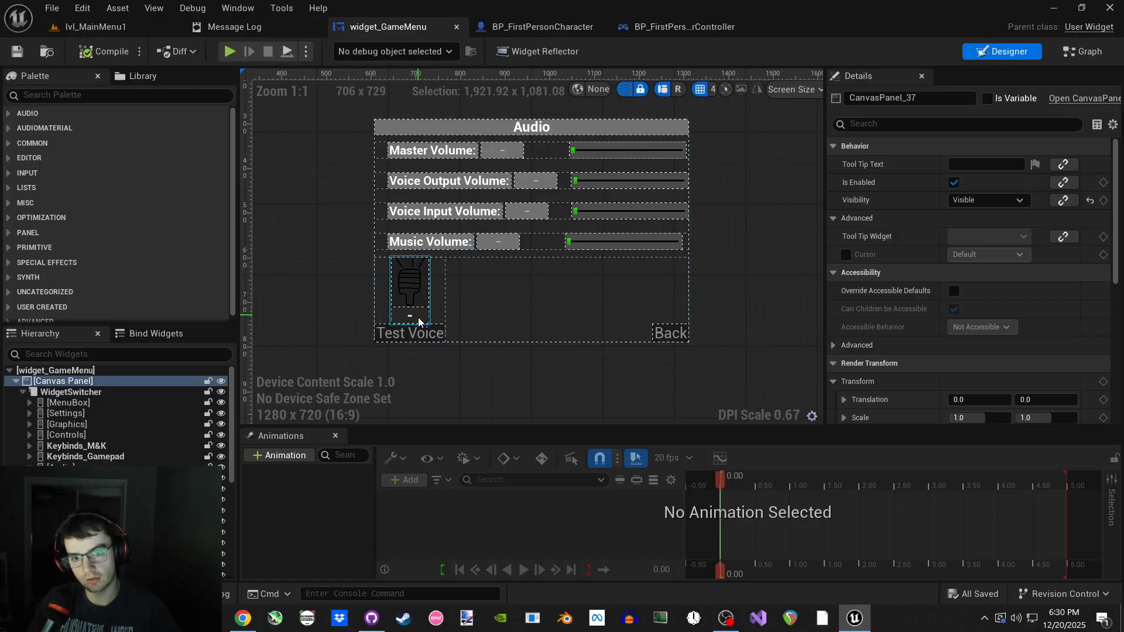
- Examine the microphone visualizer in the Audio page layout and the StopHearingOwnVoice function in BP_FirstPersonCharacter
scroll(419, 321, "up", 6)
scroll(370, 269, "down", 7)
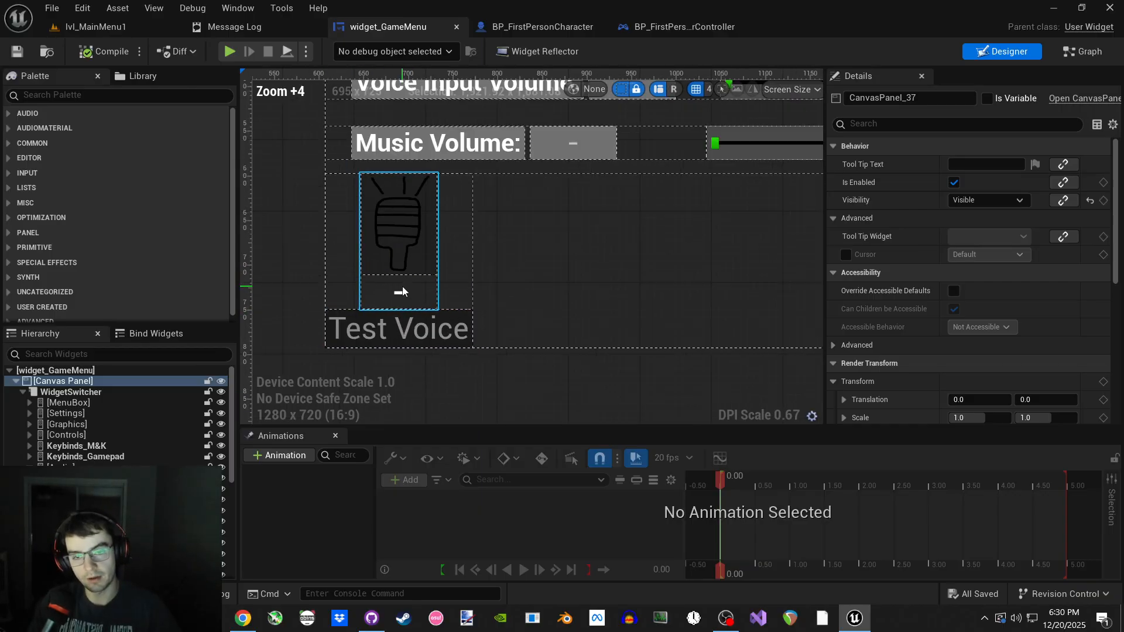
right_click_drag(418, 296, 450, 295)
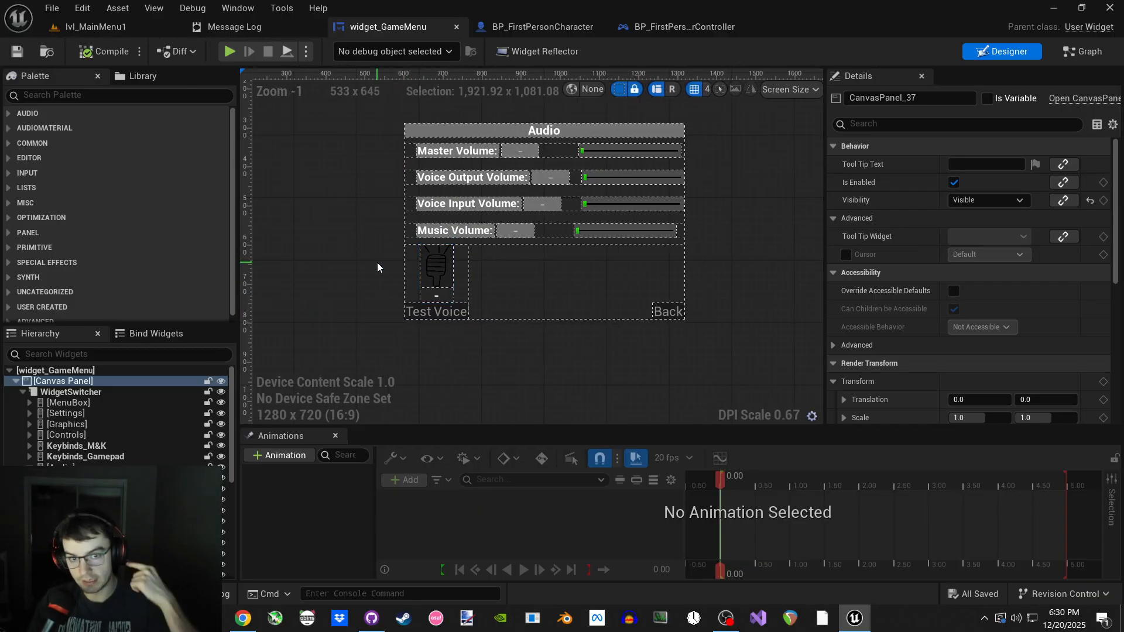
left_click(543, 26)
right_click_drag(518, 252, 523, 324)
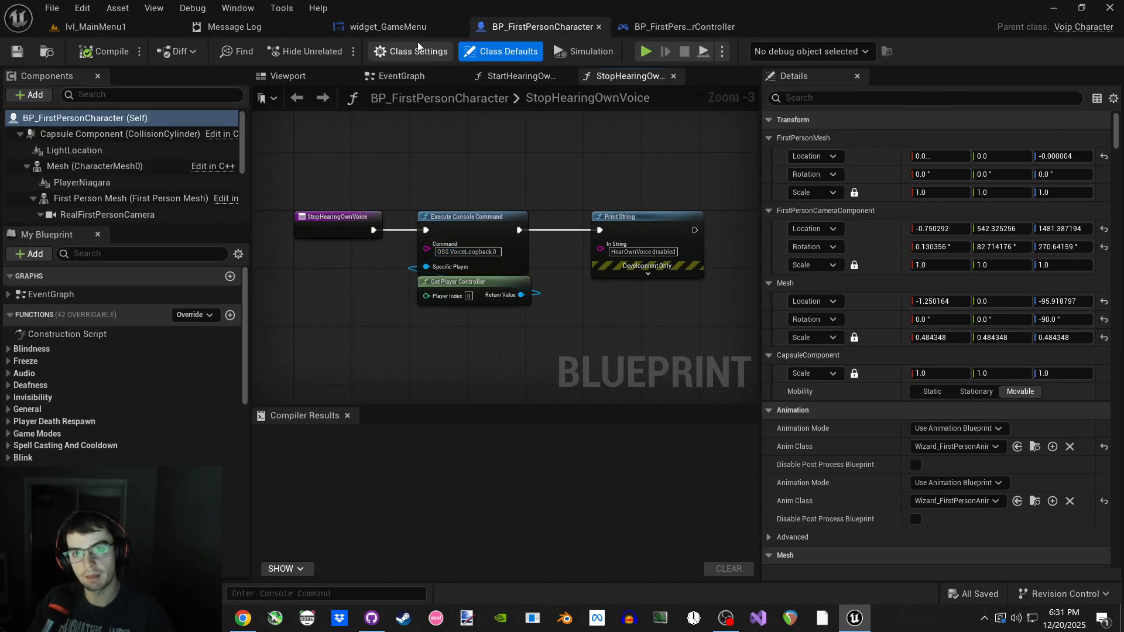
left_click(398, 26)
- Examine the Audio page layout in widget_GameMenu up close, including the Test Voice area and the Master Volume value's border
scroll(380, 273, "up", 3)
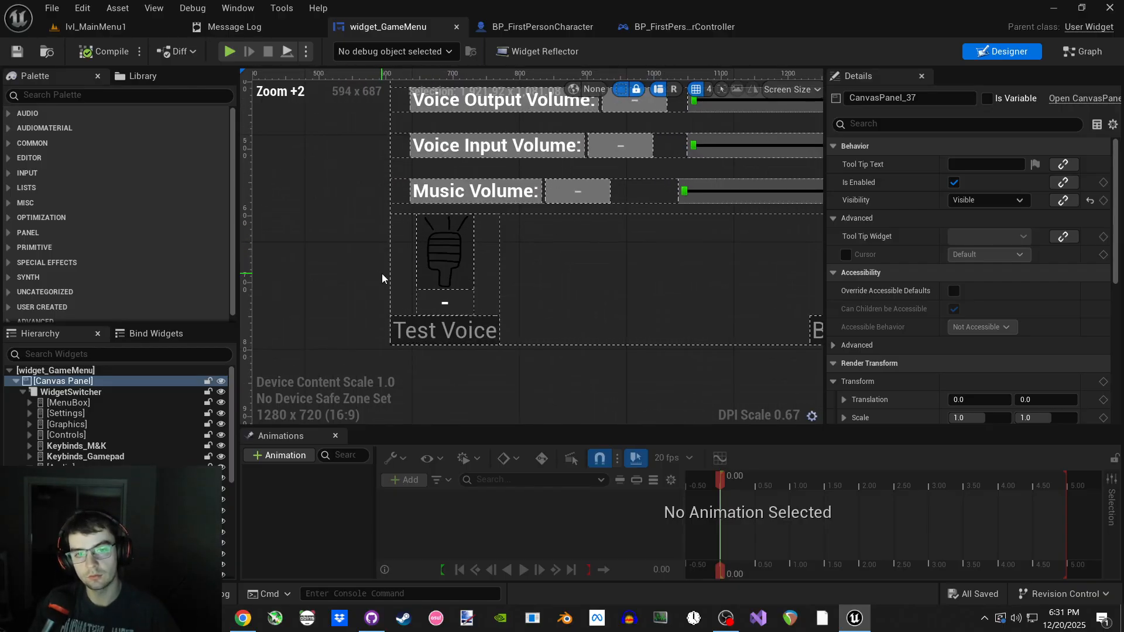
scroll(381, 278, "down", 3)
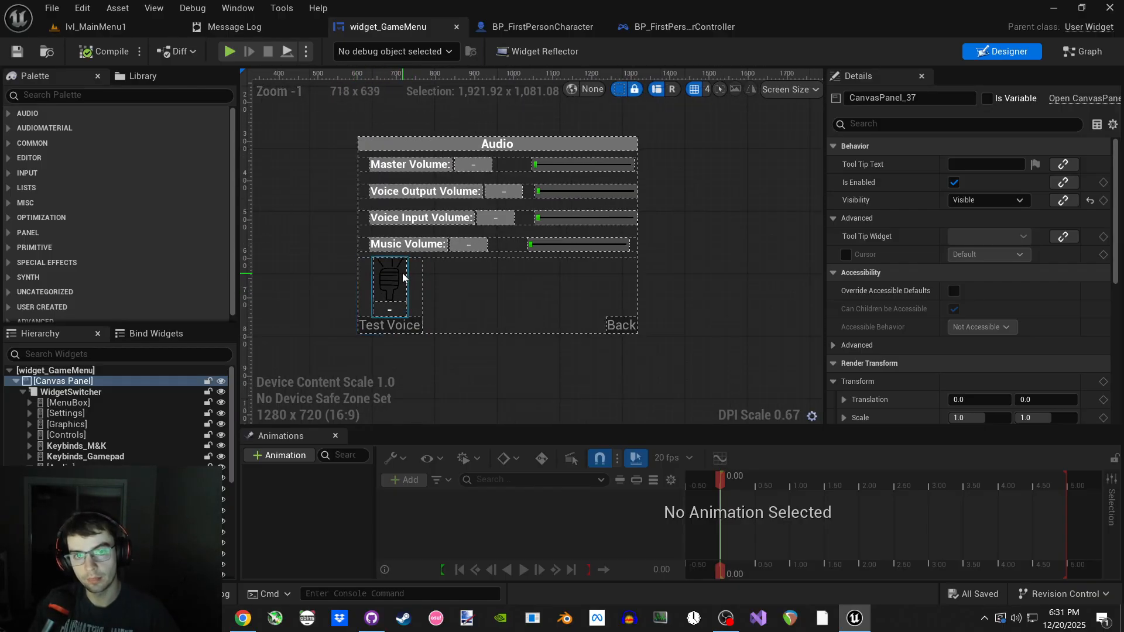
scroll(402, 279, "up", 3)
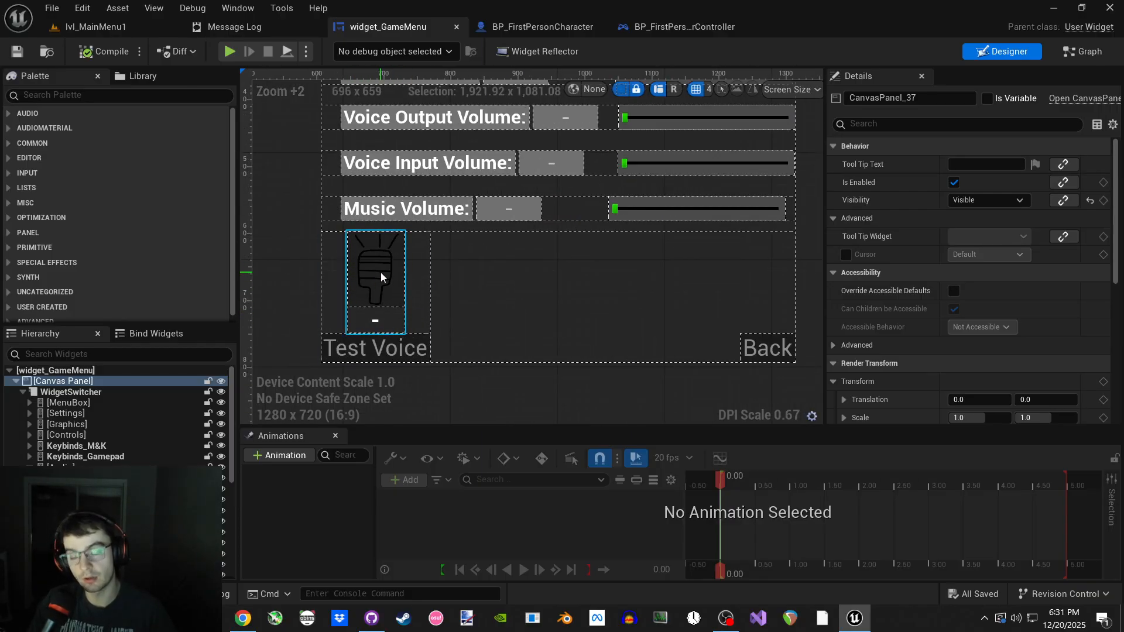
scroll(380, 273, "down", 5)
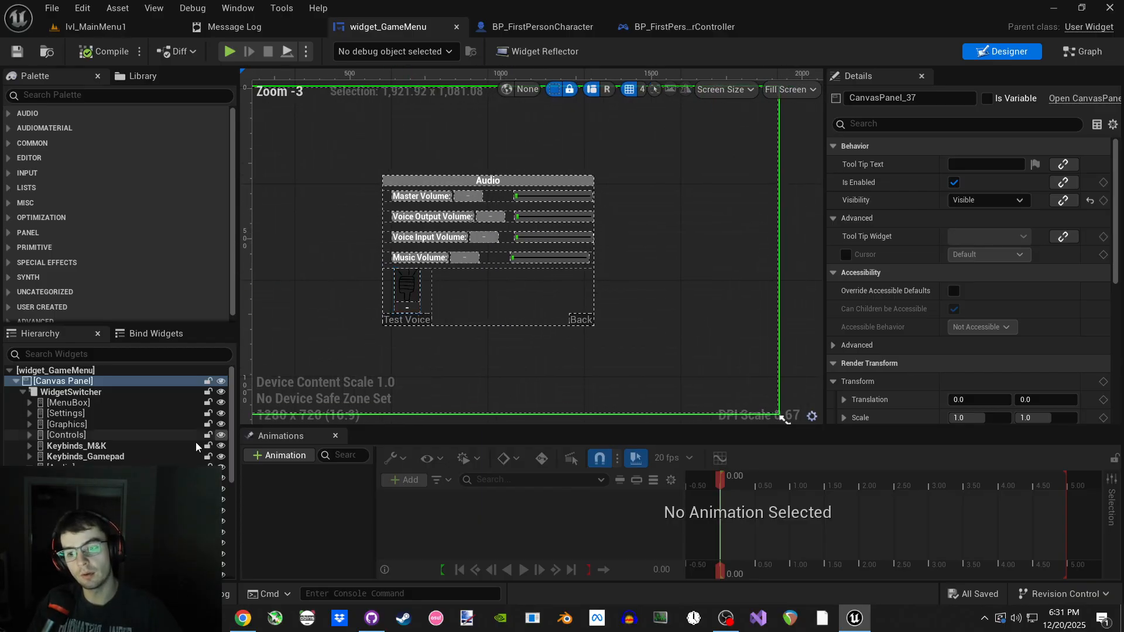
left_click(66, 435)
left_click(97, 522)
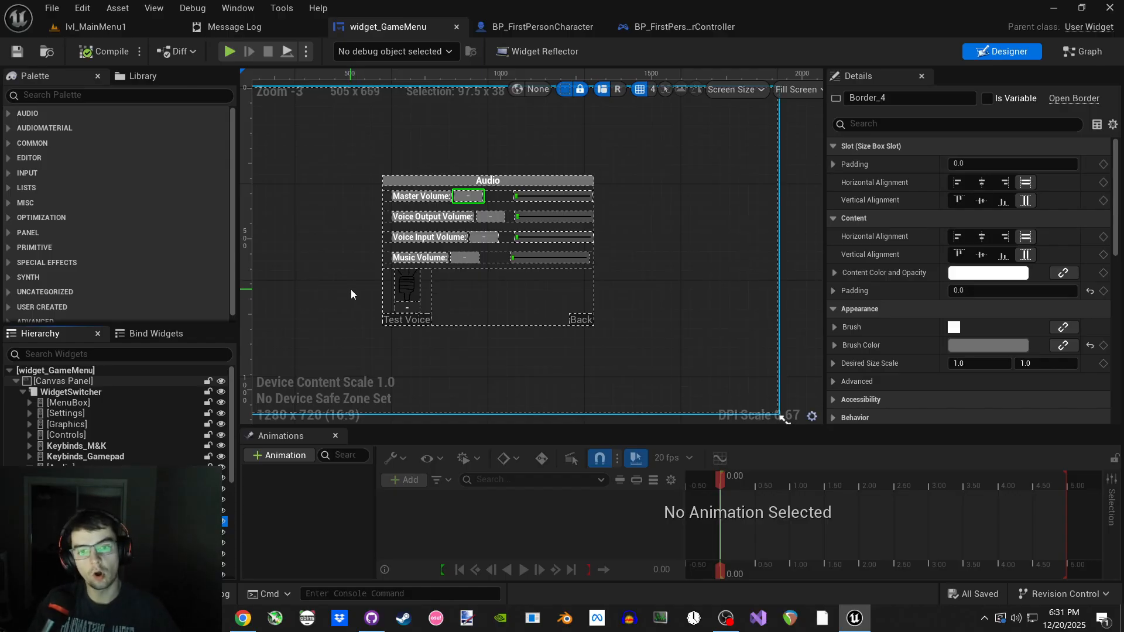
scroll(403, 304, "up", 6)
scroll(373, 273, "down", 3)
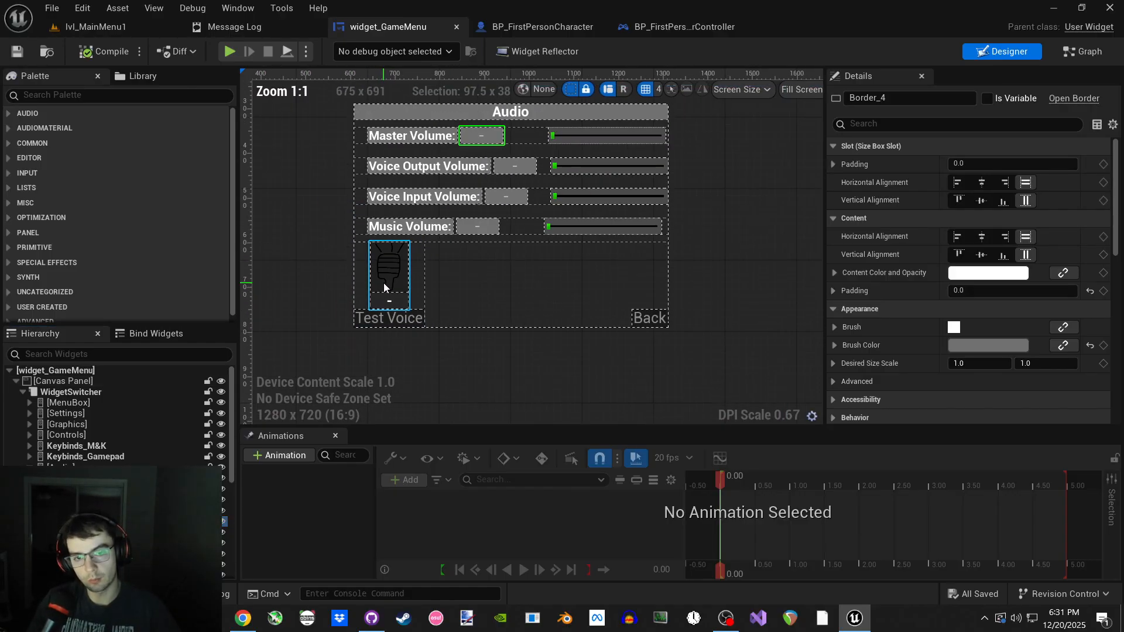
scroll(301, 255, "down", 1)
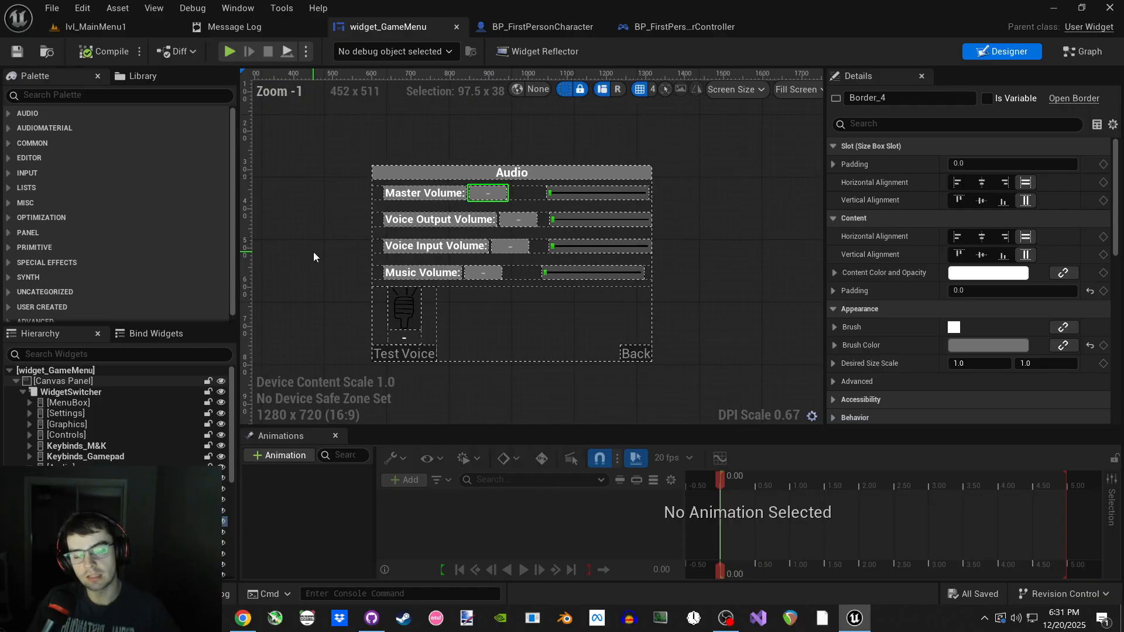
right_click_drag(332, 287, 342, 294)
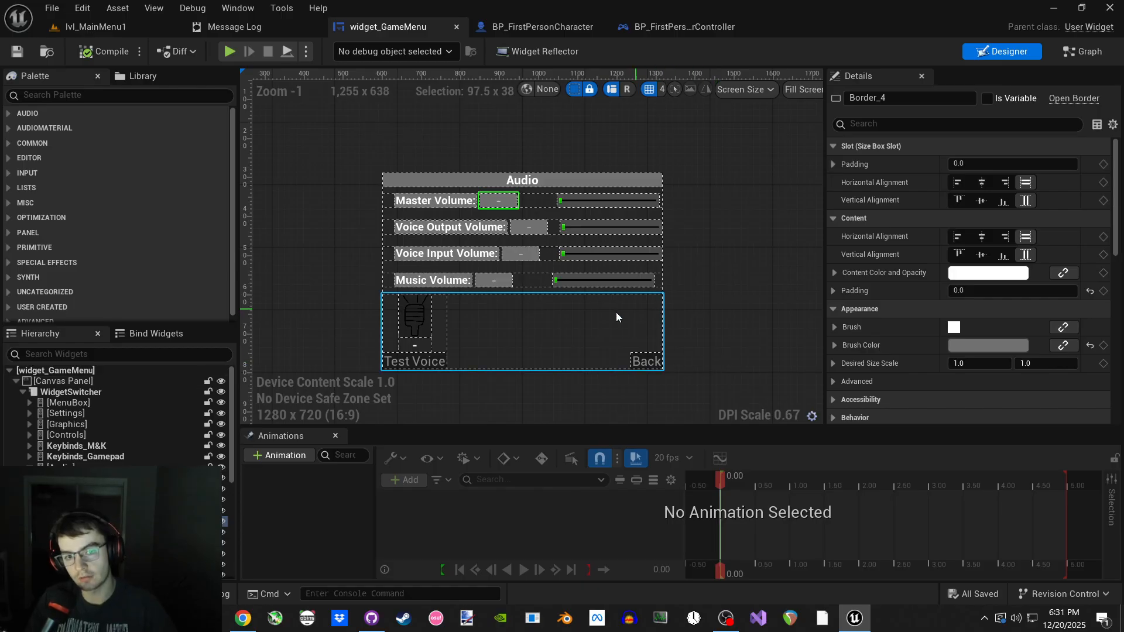
left_click(323, 319)
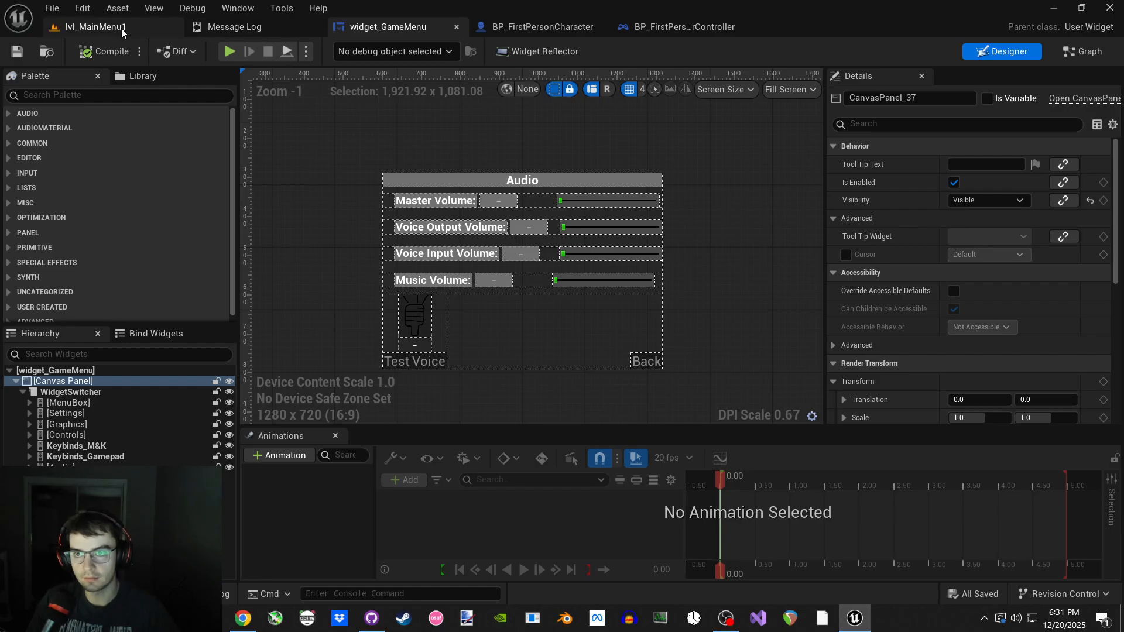
- Inspect the Back button and its size box, the voice level visualizer and the Test Voice button on the Audio page
scroll(436, 328, "up", 4)
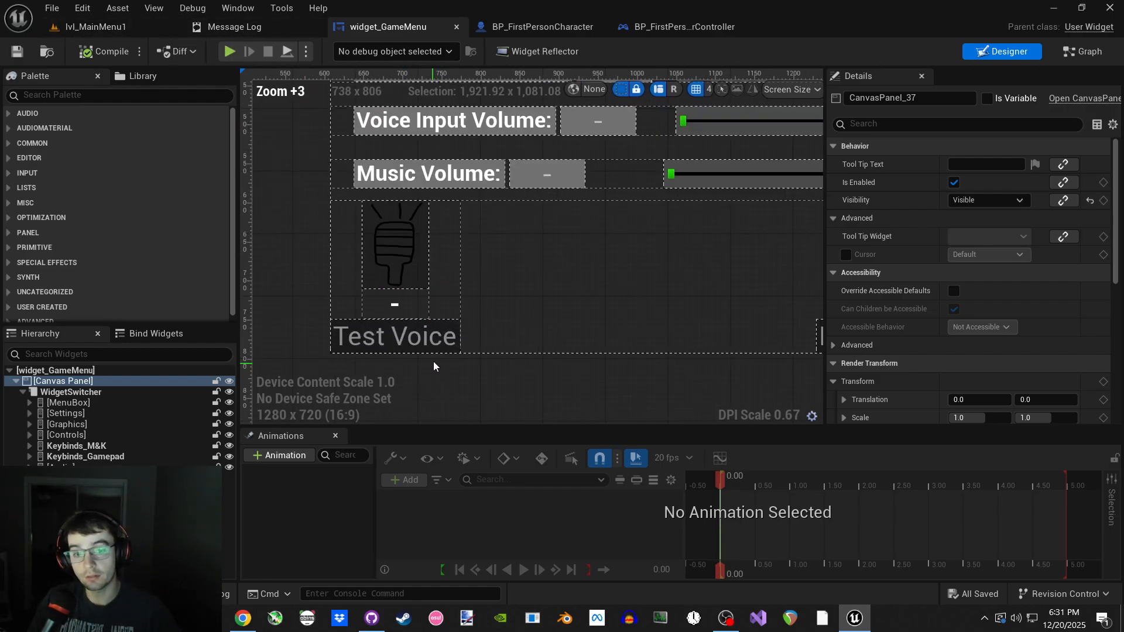
scroll(451, 351, "down", 3)
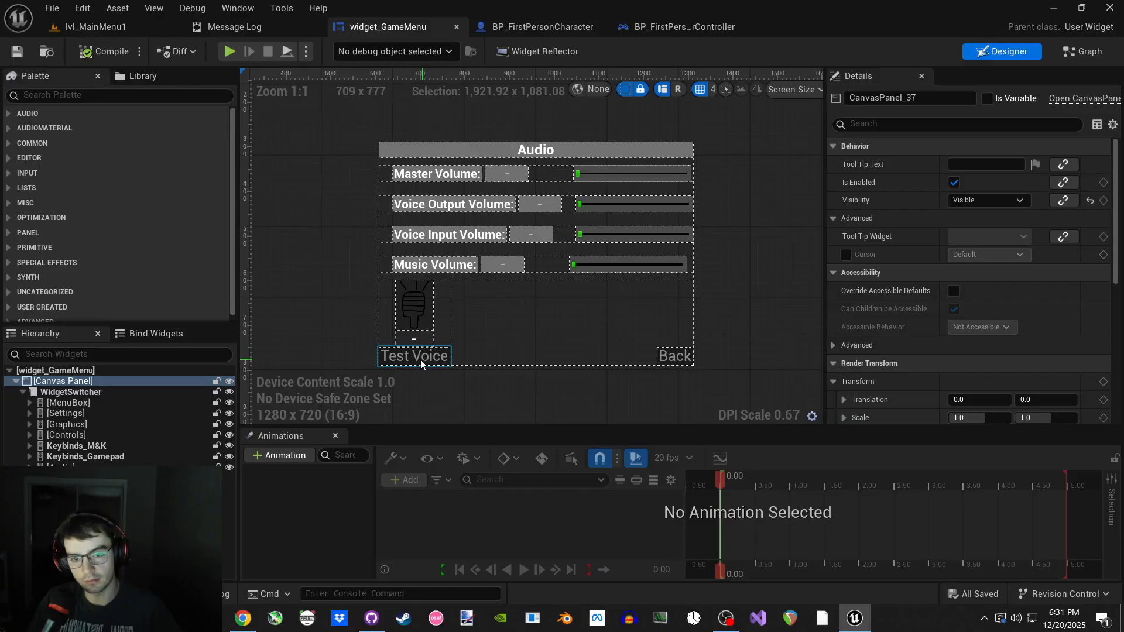
left_click(641, 357)
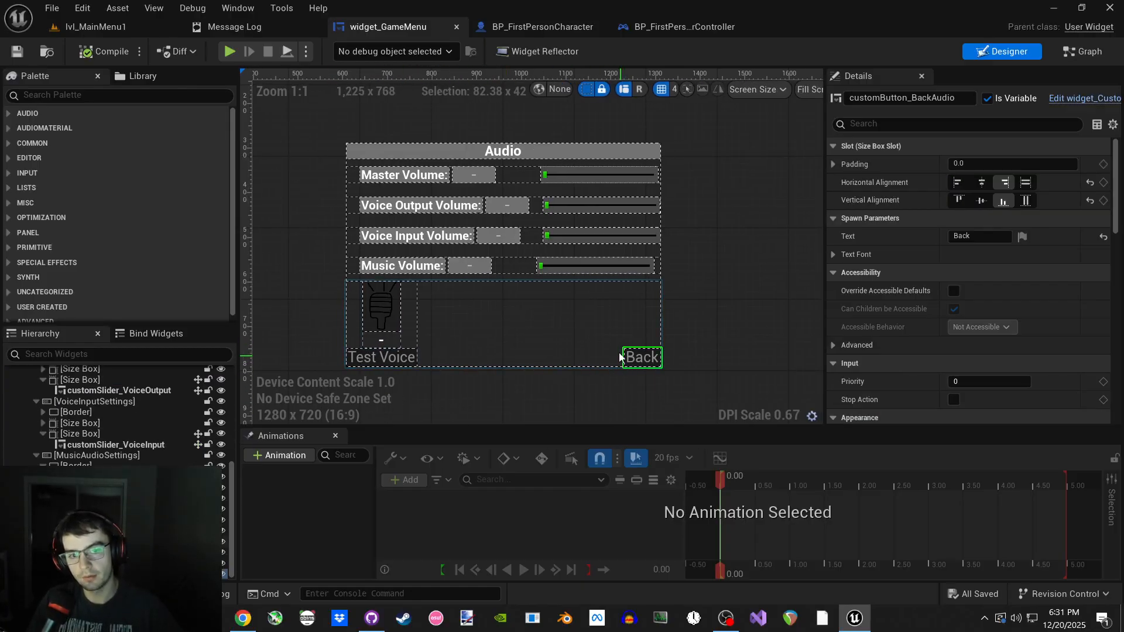
left_click(387, 349)
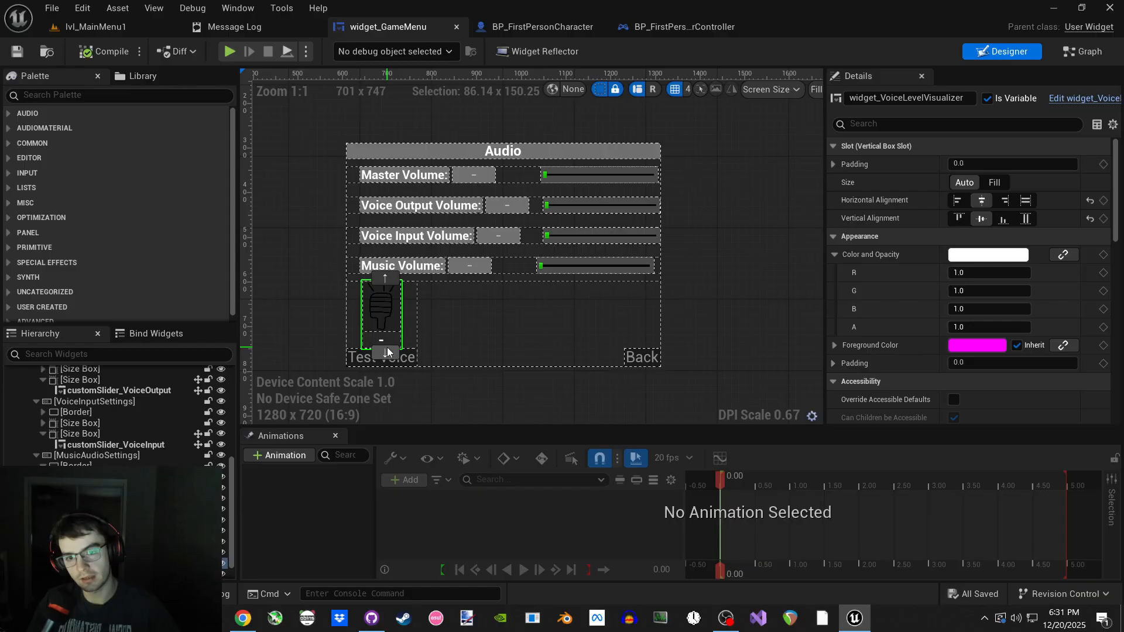
left_click(361, 358)
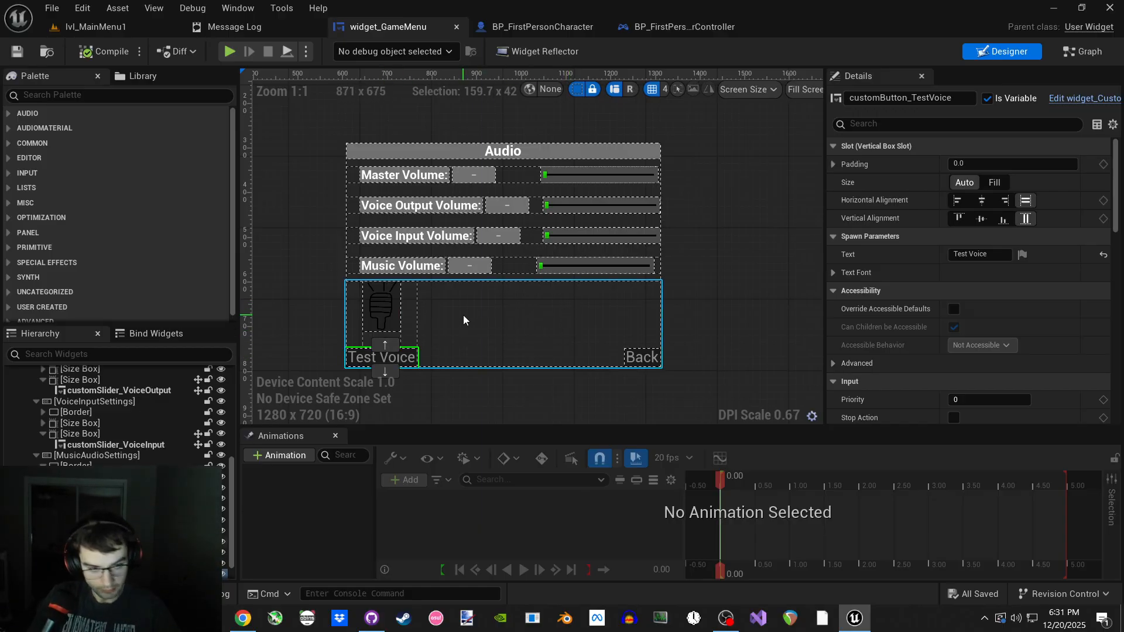
left_click(643, 357)
left_click(381, 358)
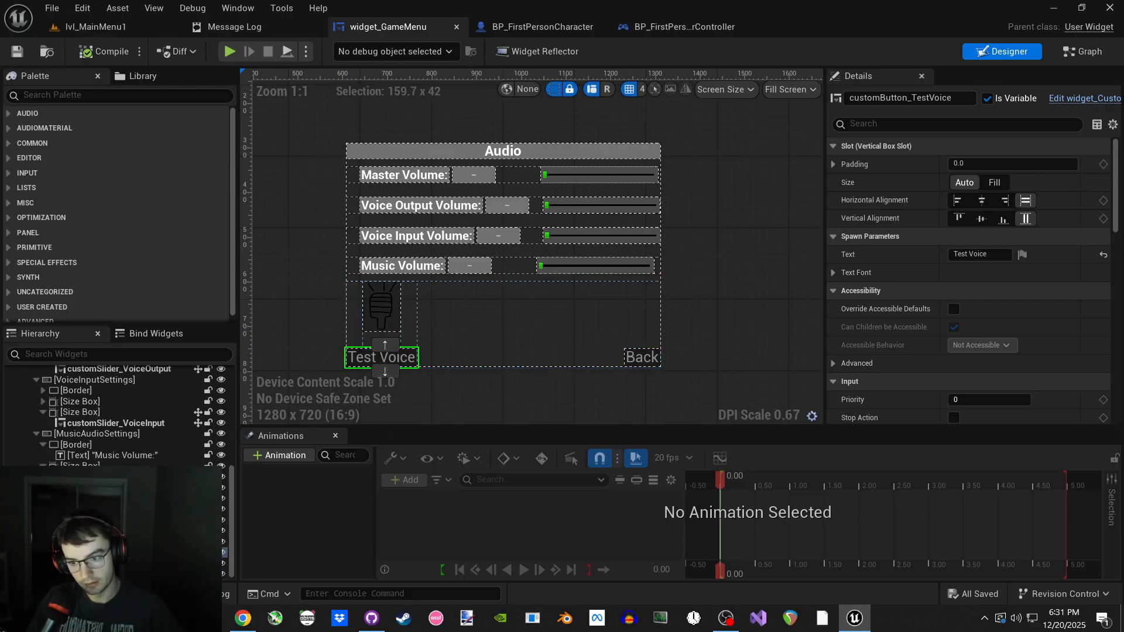
left_click(140, 563)
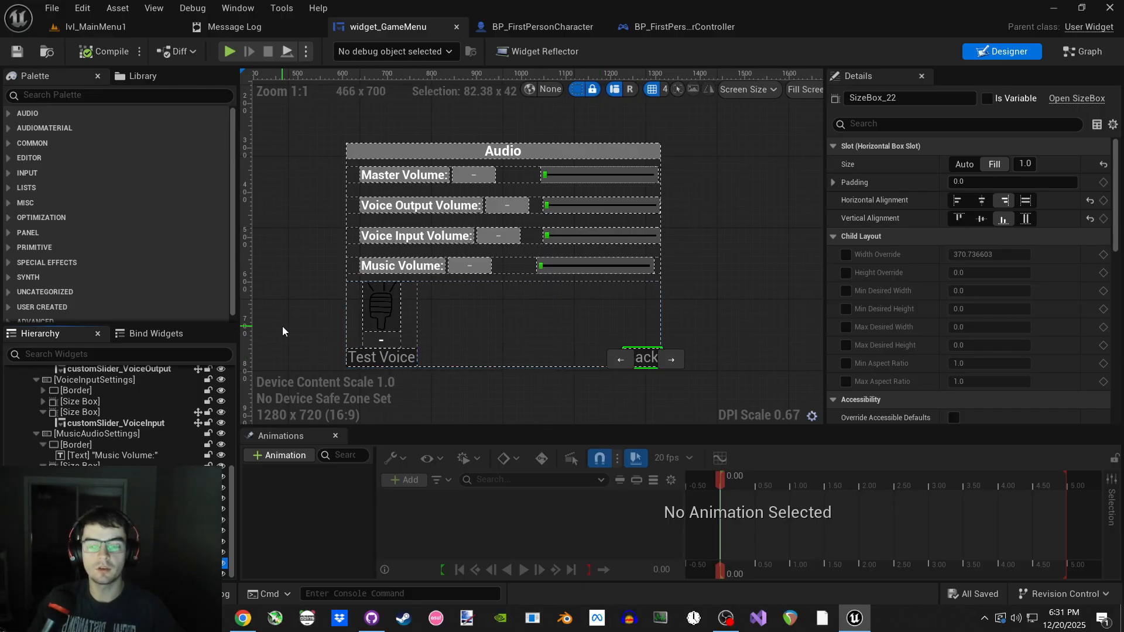
left_click(282, 326)
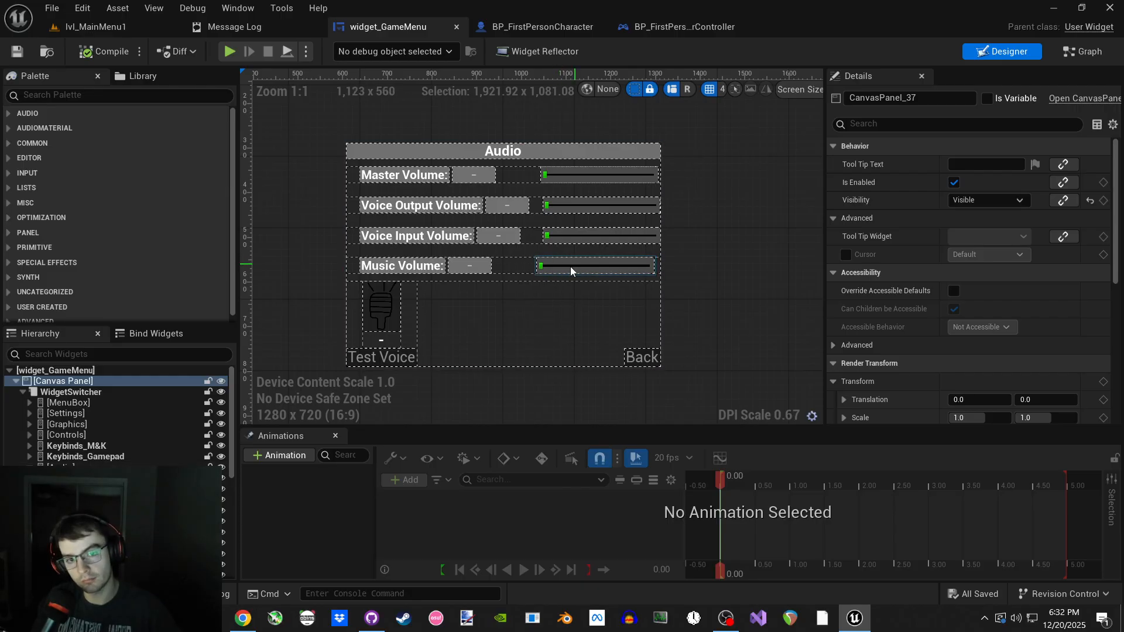
- Inspect the Music Volume value field and slider, and glance at the sound classes in the Audio folder of lvl_MainMenu1
left_click(468, 265)
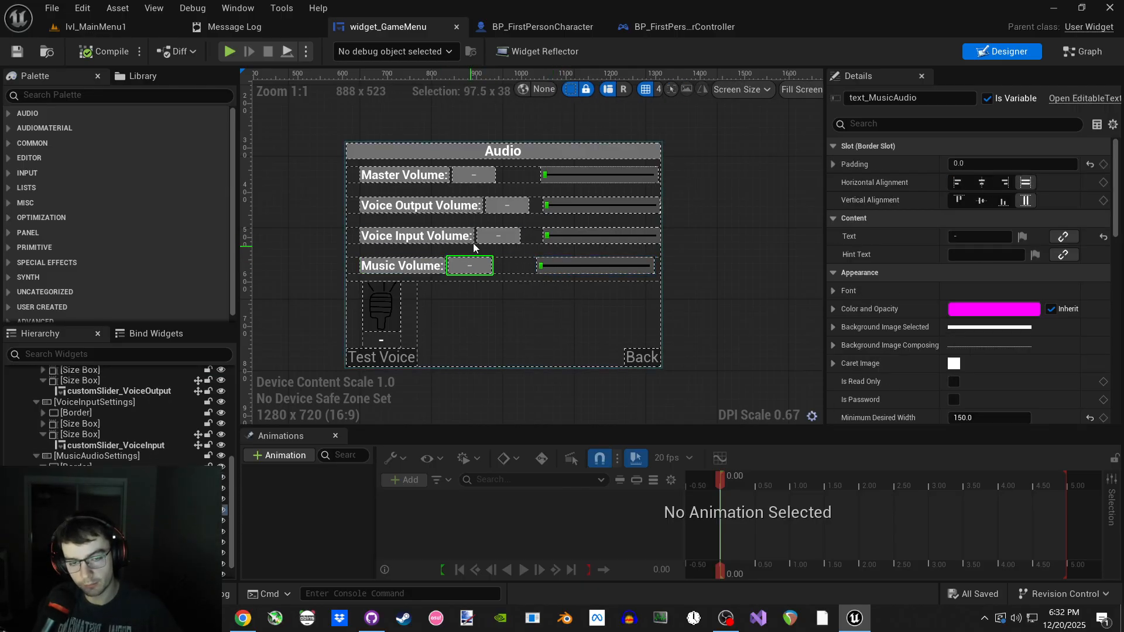
left_click(540, 262)
left_click(231, 26)
left_click(91, 27)
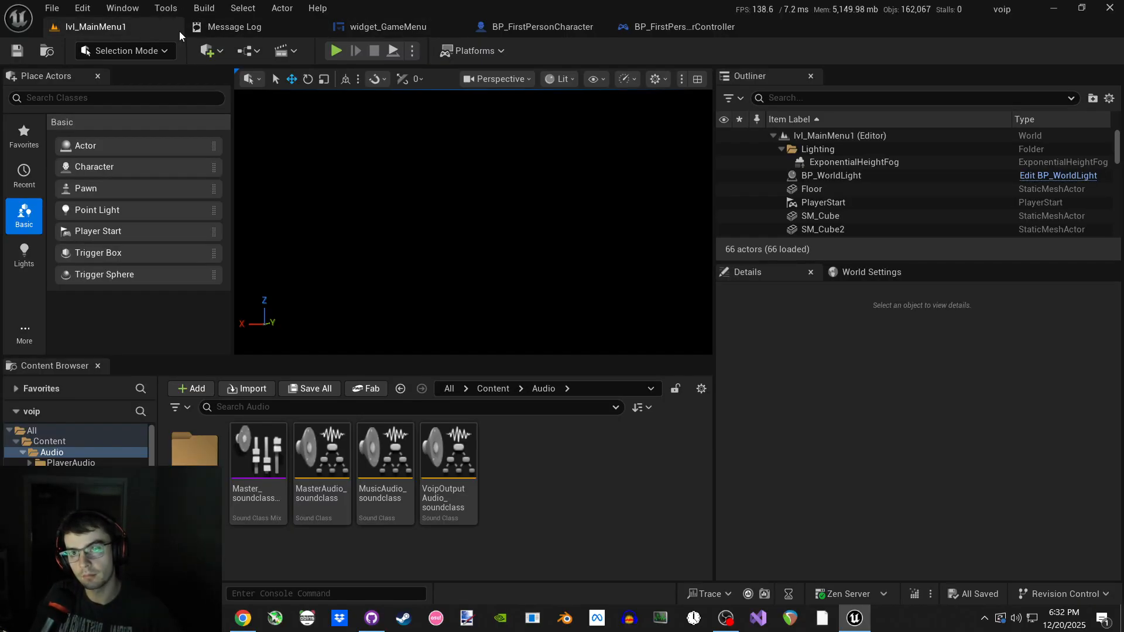
left_click(384, 26)
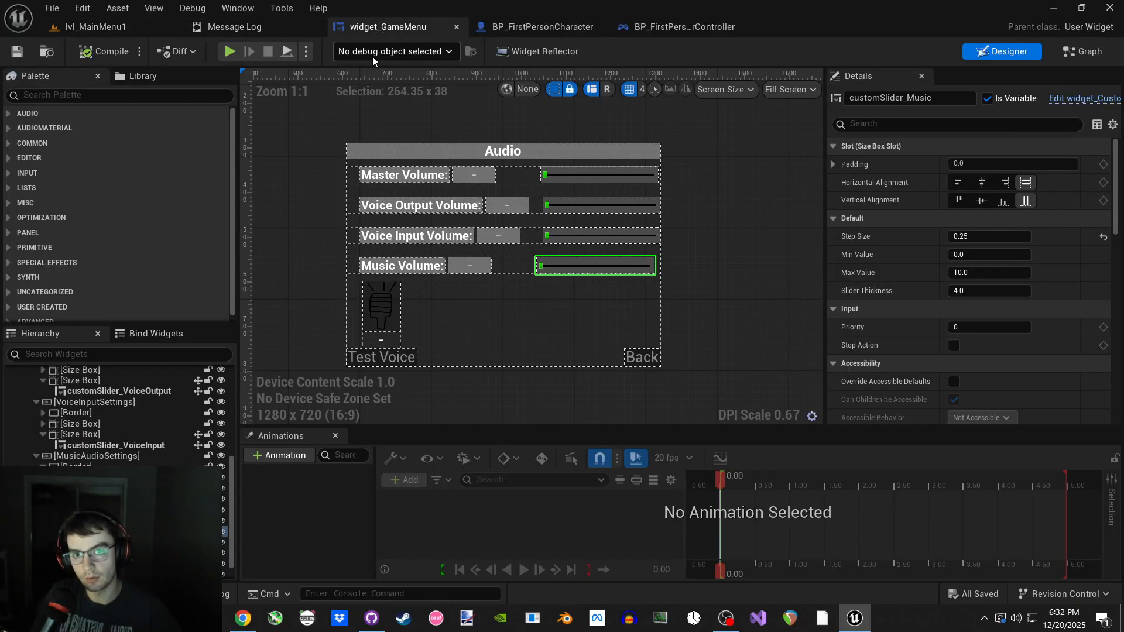
- Start a play preview and host a new Team Deathmatch game
left_click(230, 51)
key("Return")
key("Up")
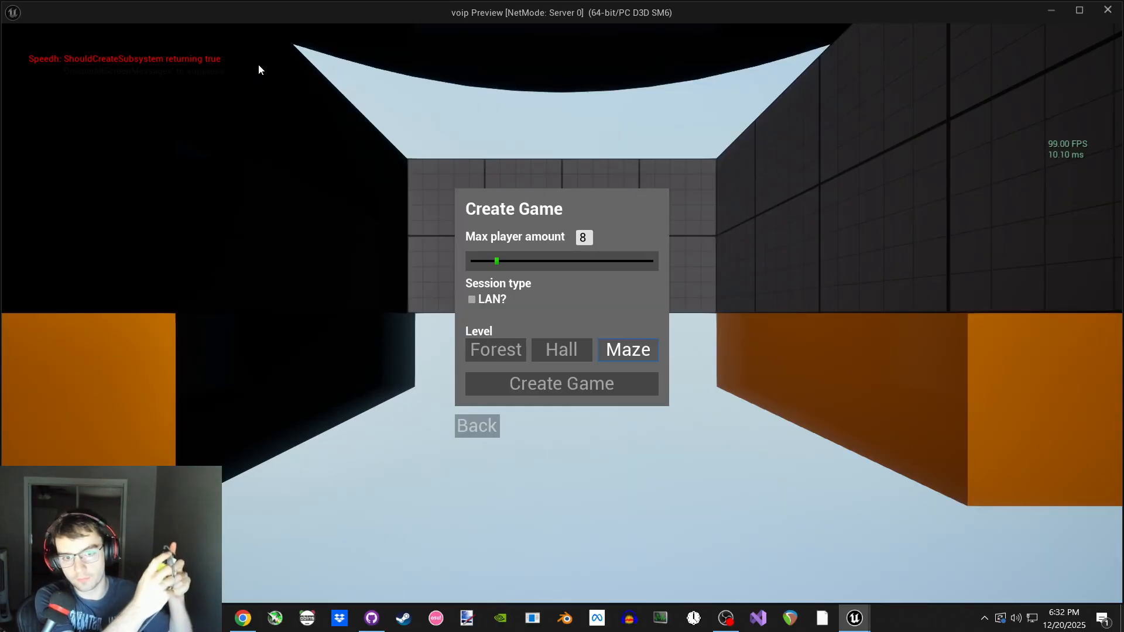
key("Down")
key("Return")
key("Up")
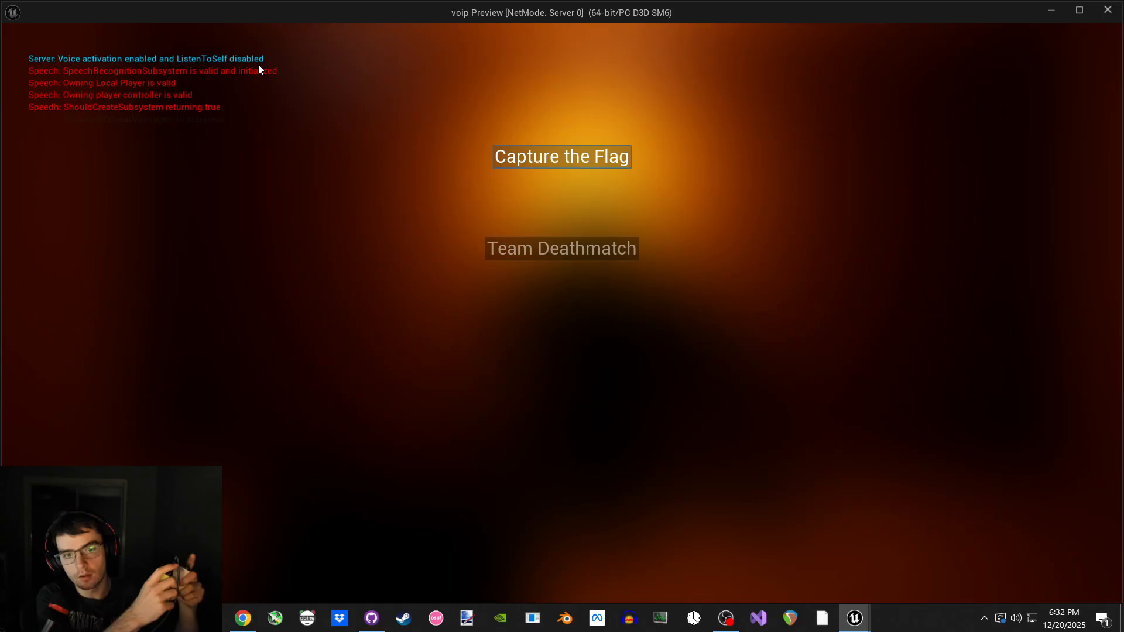
key("Down")
key("Return")
- Open the in-game menu's settings and go to the Audio page
key("Down")
key("Escape")
key("Down")
key("Return")
key("Down")
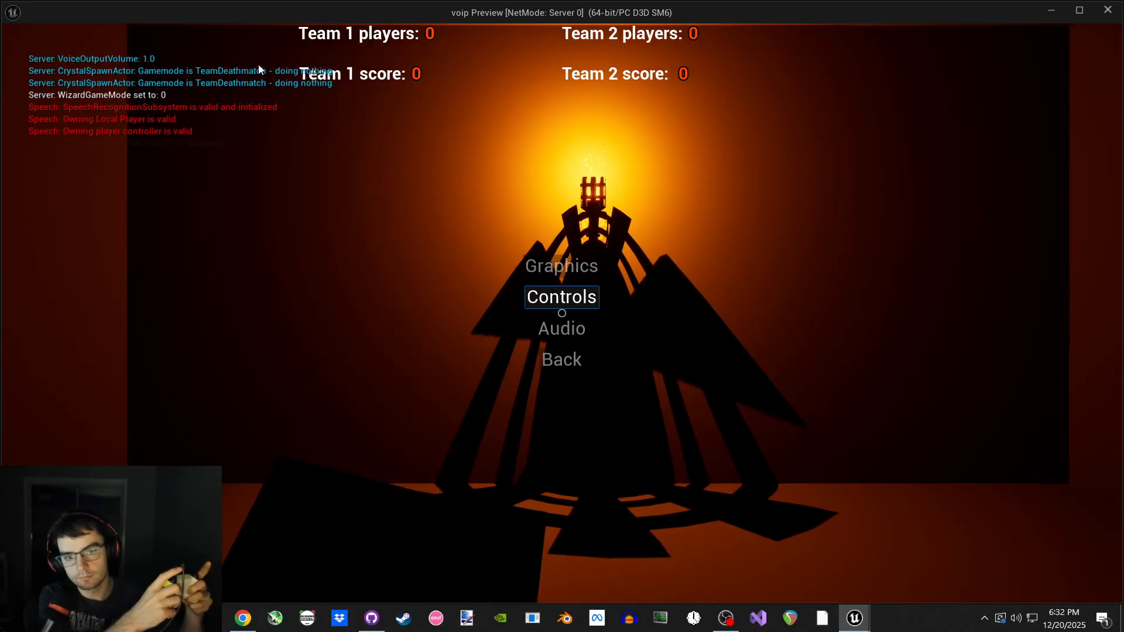
key("Down")
key("Return")
- Check focus navigation from the Master Volume slider through the other sliders to Test Voice and Back
key("Up")
key("Up")
key("Up")
key("Up")
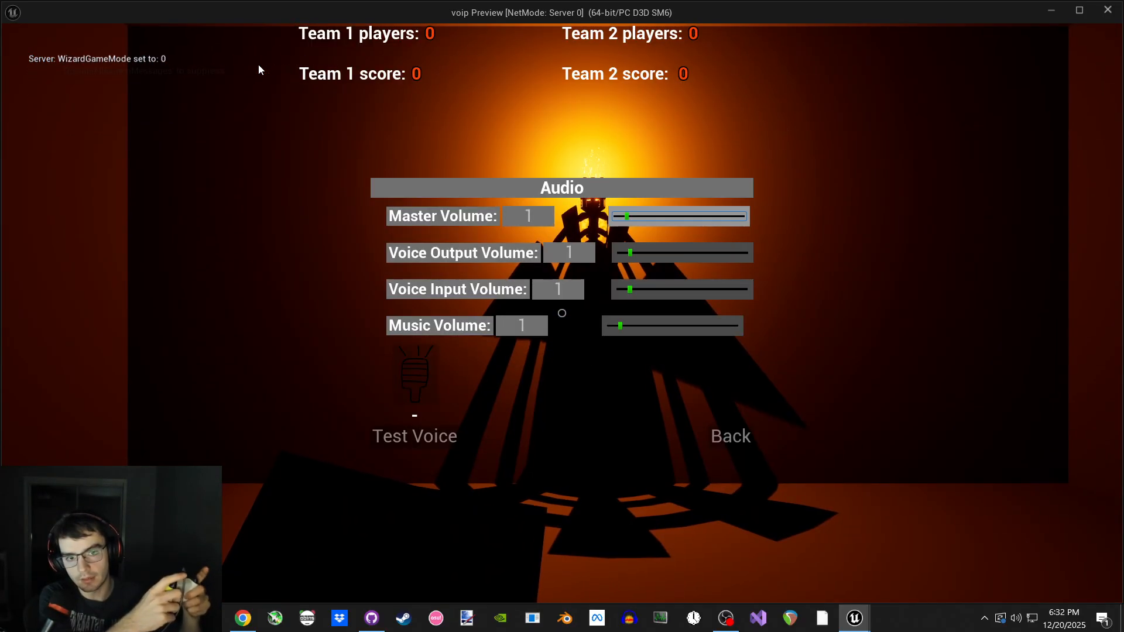
key("Down")
key("Down")
key("Down")
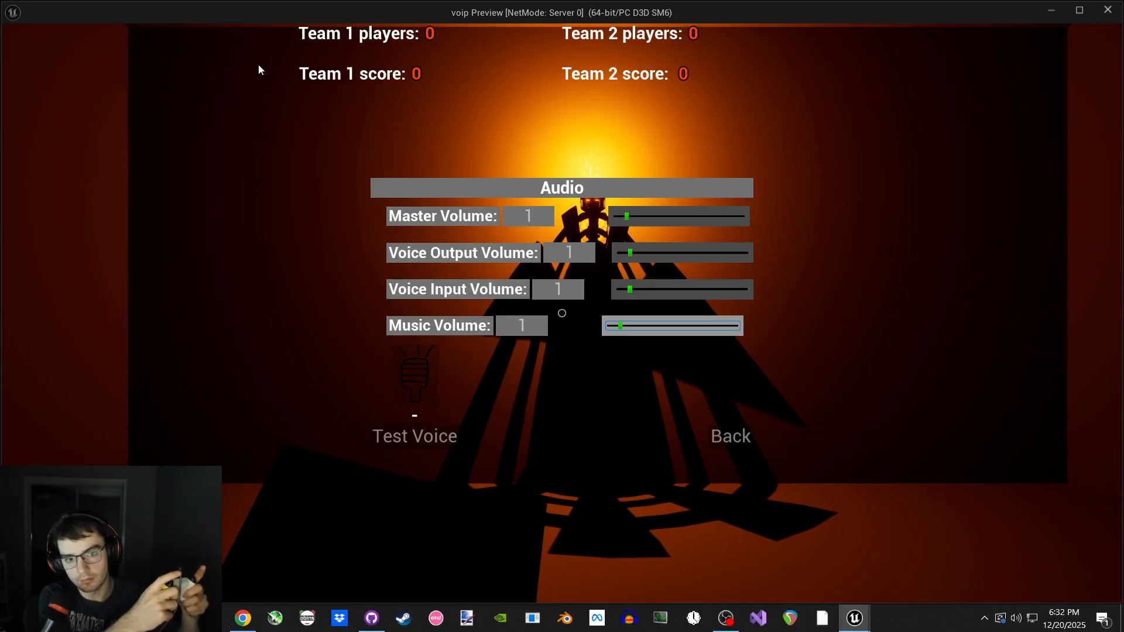
key("Down")
key("Left")
key("Right")
key("Left")
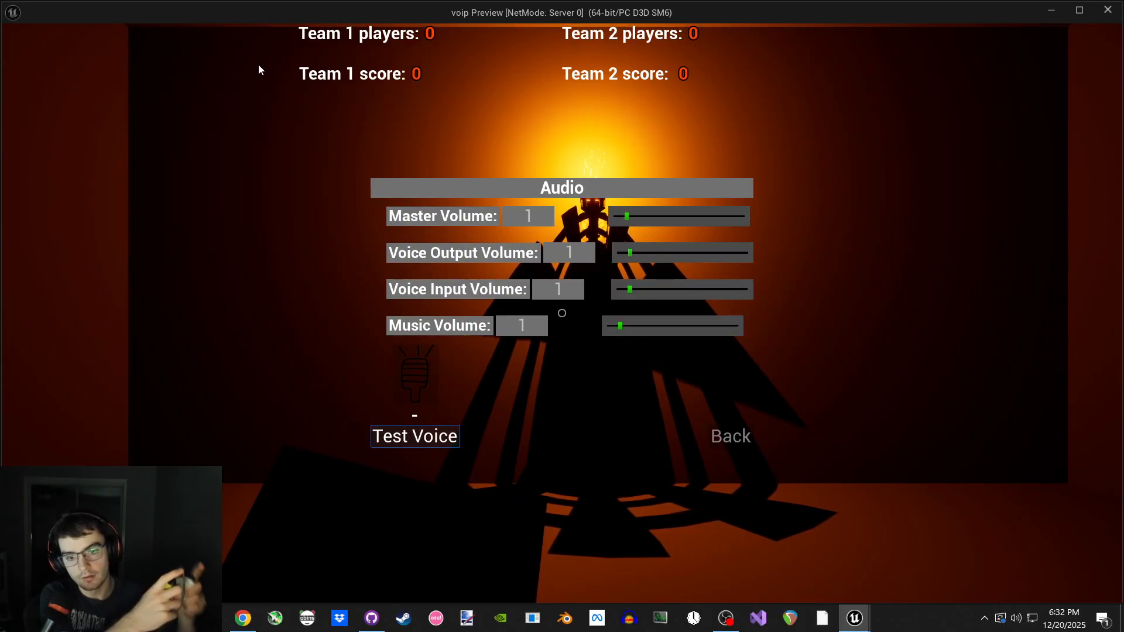
- Turn on Test Voice to check the microphone level, and turn it off again
key("Return")
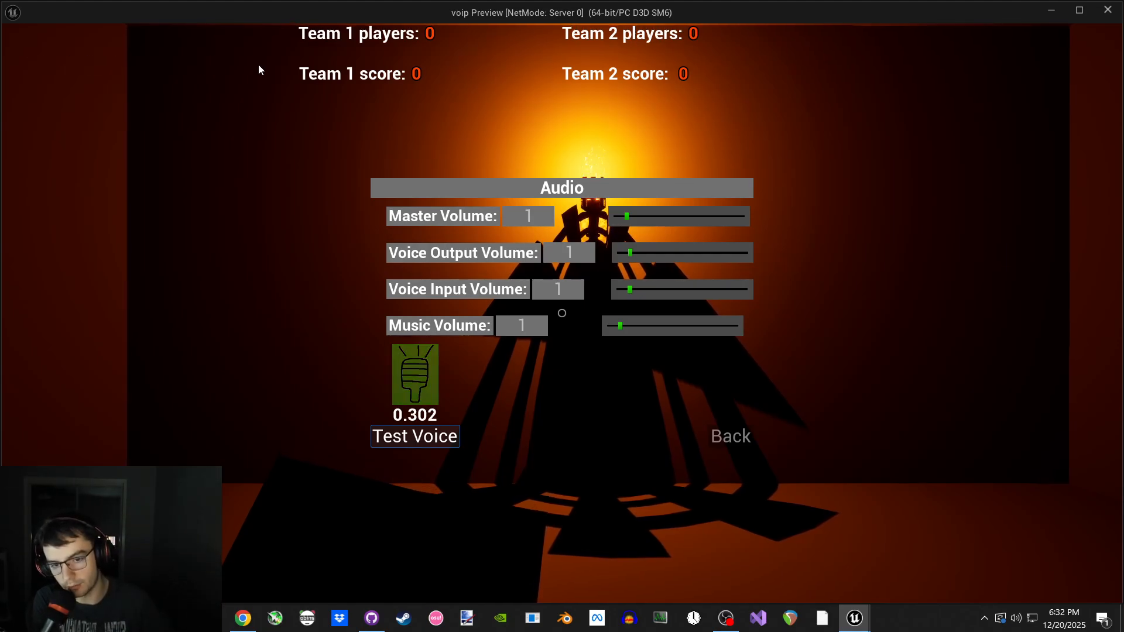
key("Right")
key("Left")
key("Return")
key("Right")
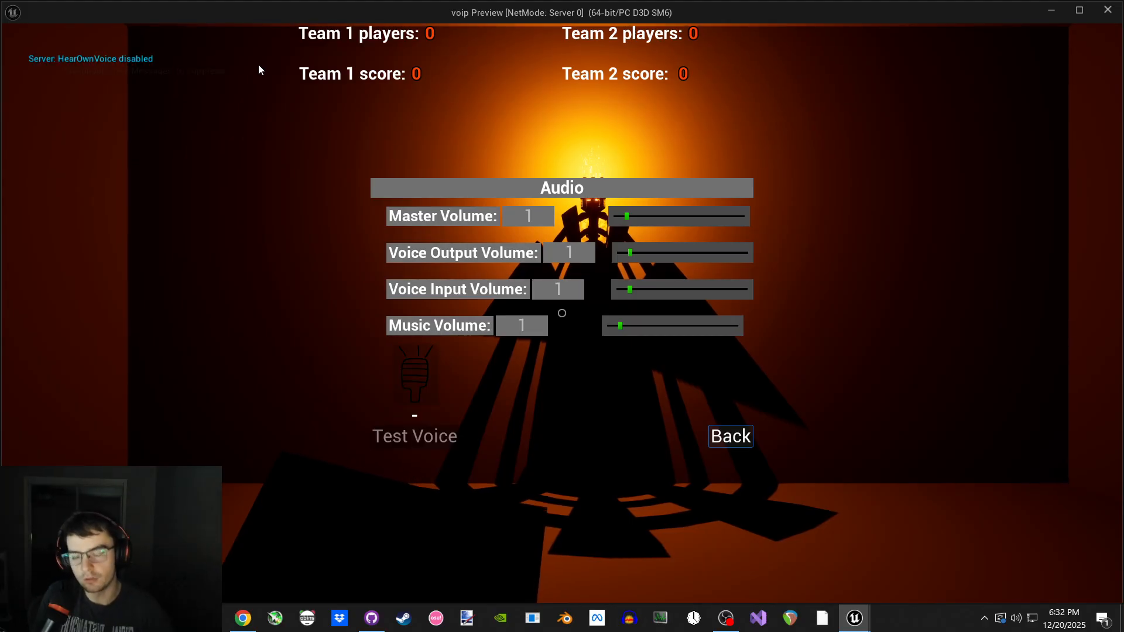
- Check how focus moves from Back up through the volume sliders and down again to Test Voice
key("Up")
key("Up")
key("Up")
key("Up")
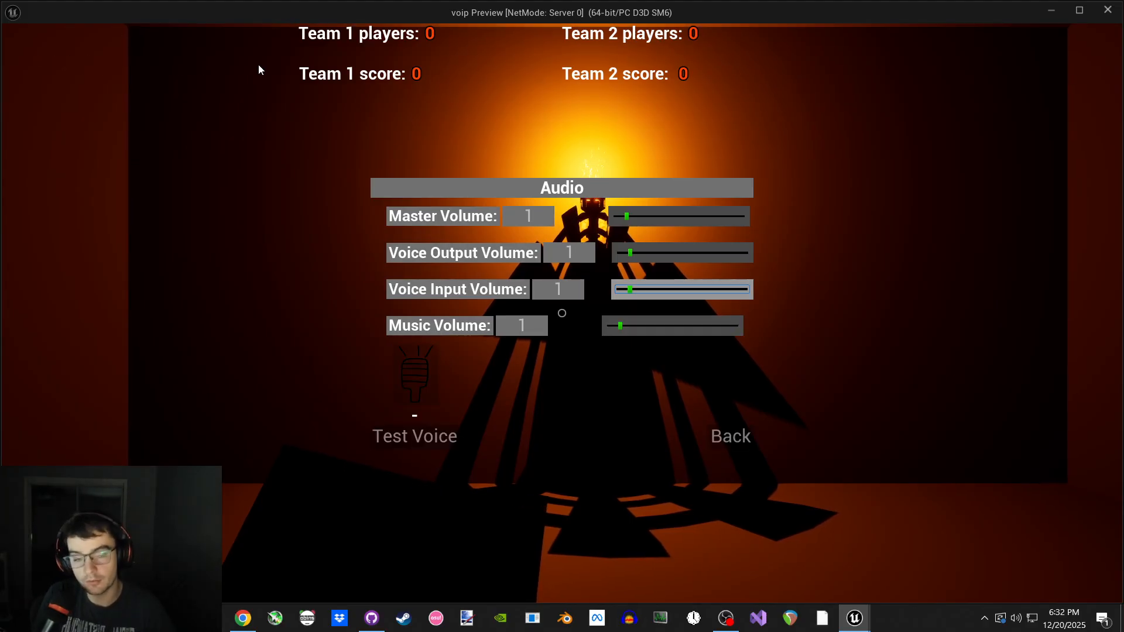
key("Down")
key("Down")
key("Down")
key("Left")
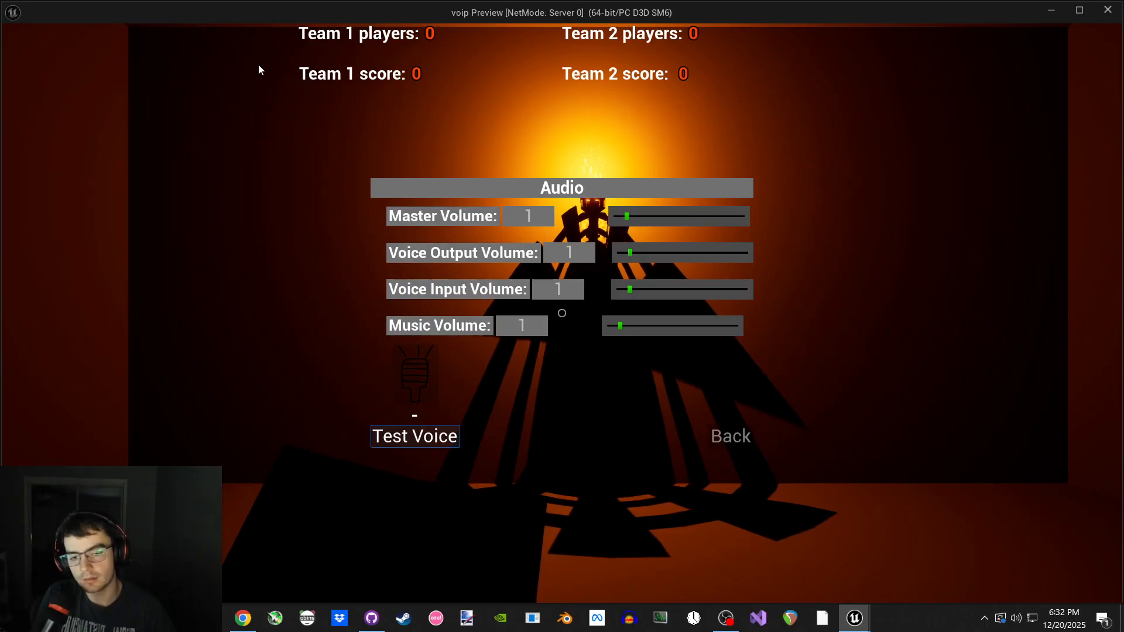
key("Right")
- Test how focus moves between the Music Volume slider, the Back button and the Test Voice button
key("Up")
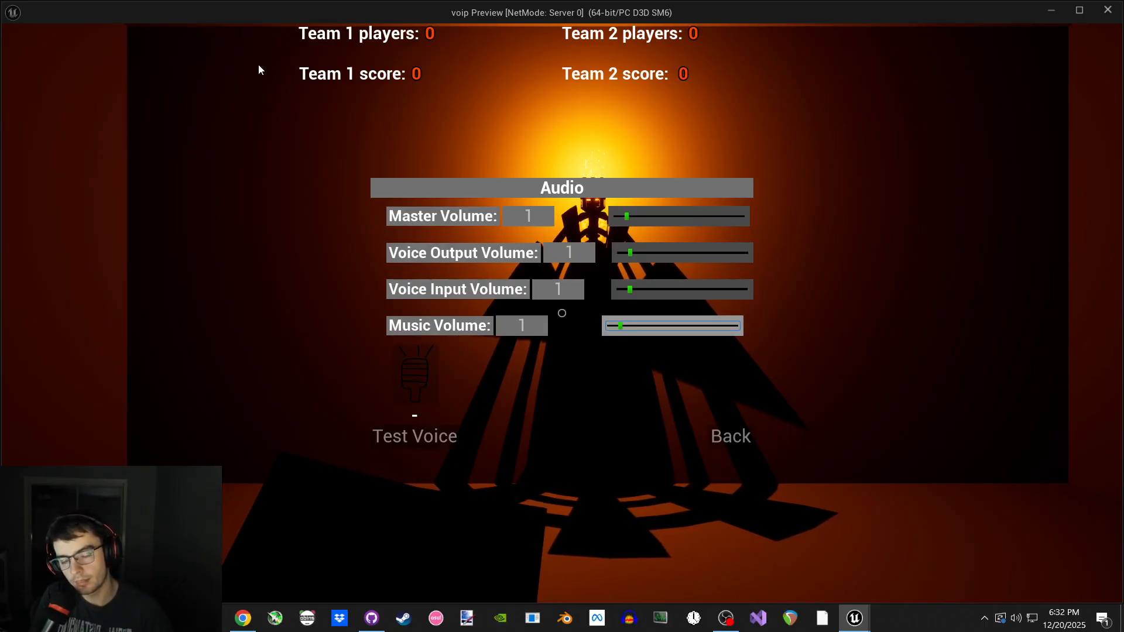
key("Up")
key("Up")
key("Up")
key("Down")
key("Down")
key("Down")
key("Down")
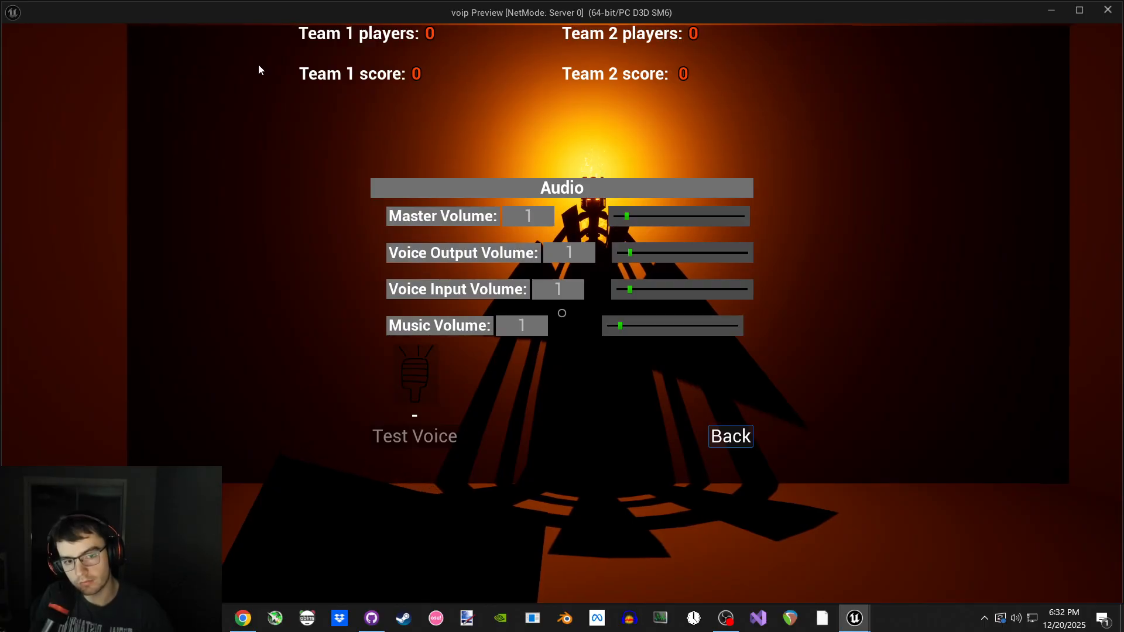
key("Left")
key("Right")
key("Up")
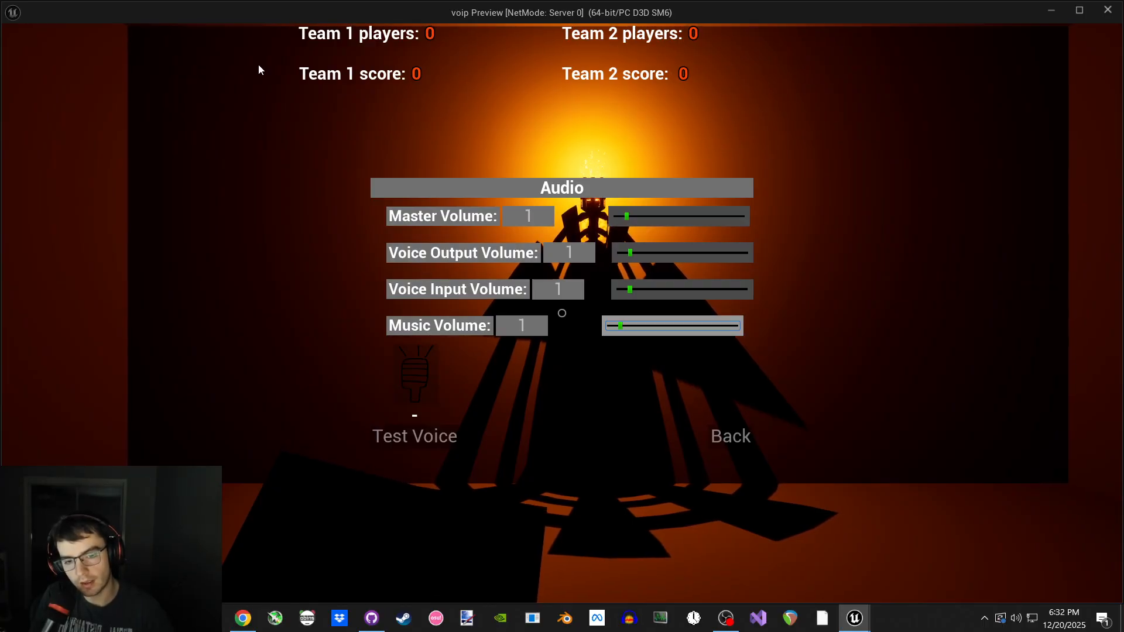
key("Down")
key("Left")
key("Right")
key("Up")
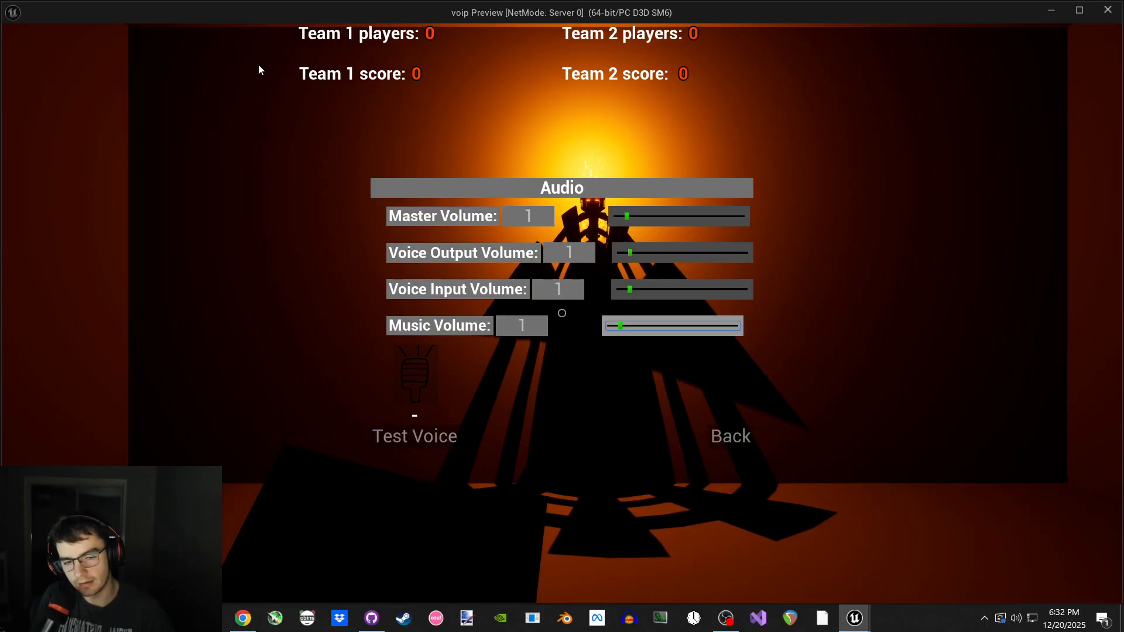
key("Down")
- Focus the Master Volume slider and lower its value to 0
key("Up")
key("Up")
key("Up")
key("Up")
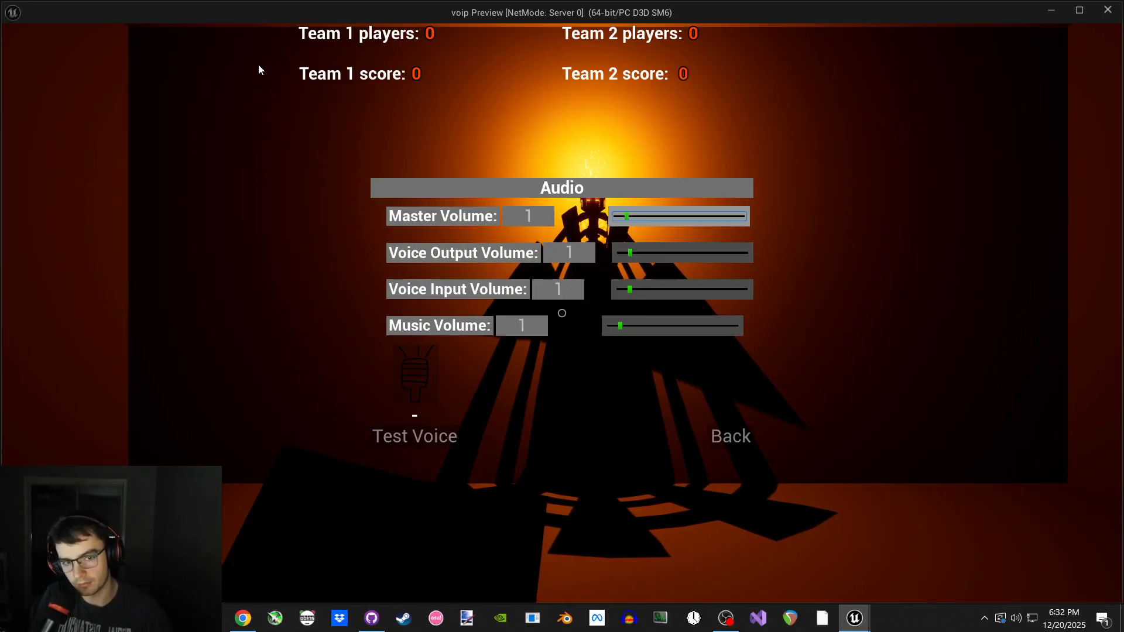
key("Down")
key("Up")
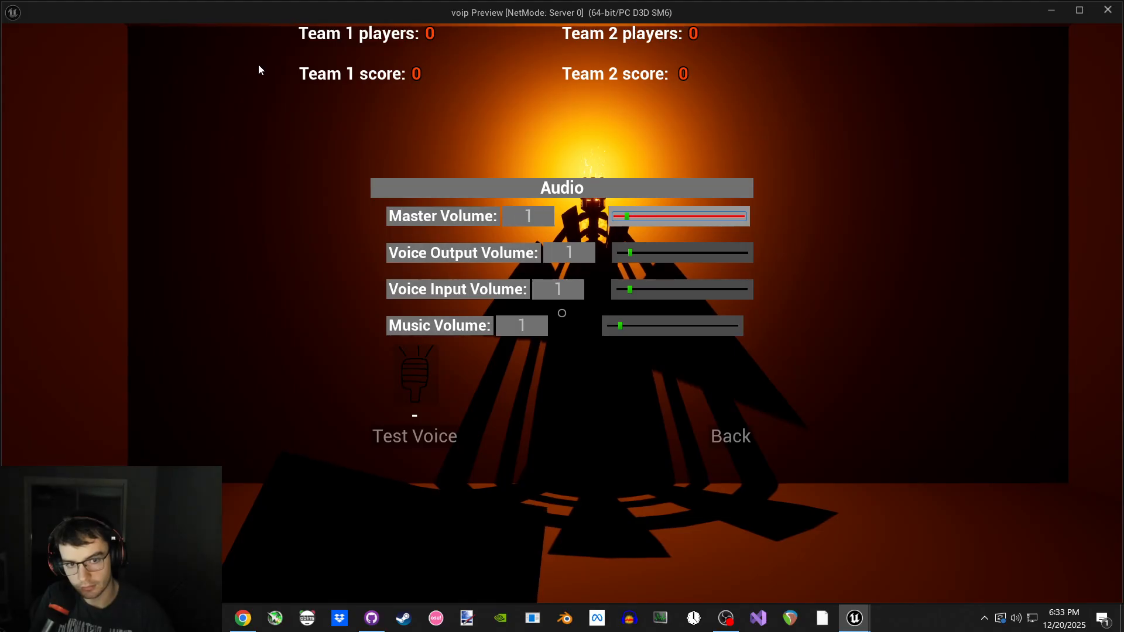
- Raise Voice Output Volume to 3, and lower it to 2
key("Down")
key("Right")
key("Right")
key("Right")
key("Right")
key("Right")
key("Right")
key("Right")
key("Right")
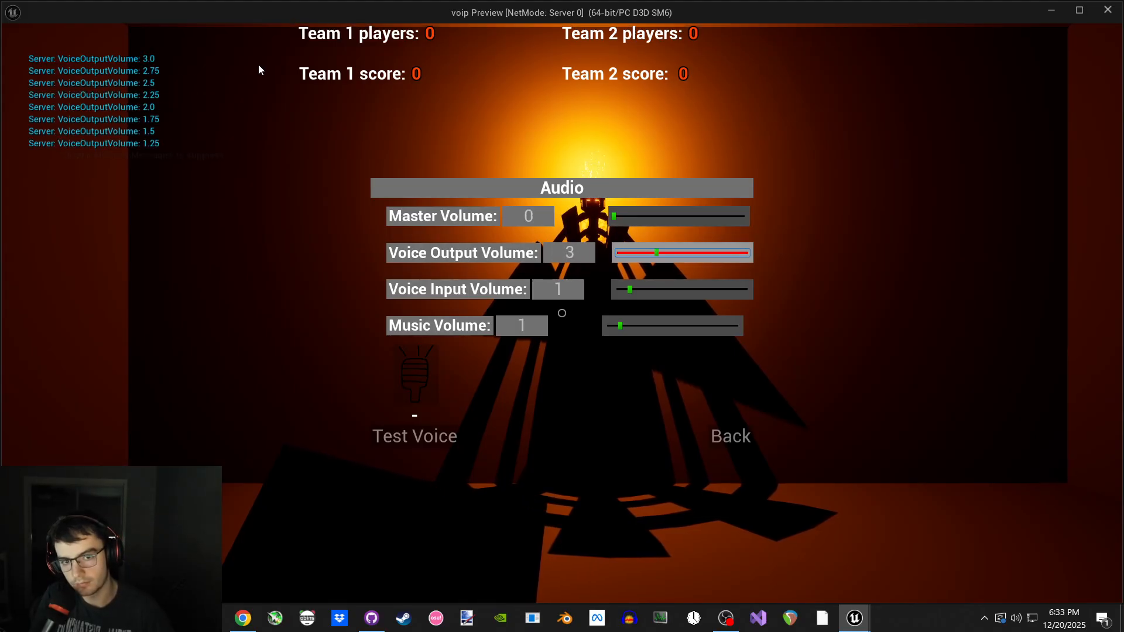
key("Left")
key("Left")
key("Left")
key("Left")
- Check focus movement below Voice Output Volume, and switch Test Voice on and off
key("Down")
key("Down")
key("Down")
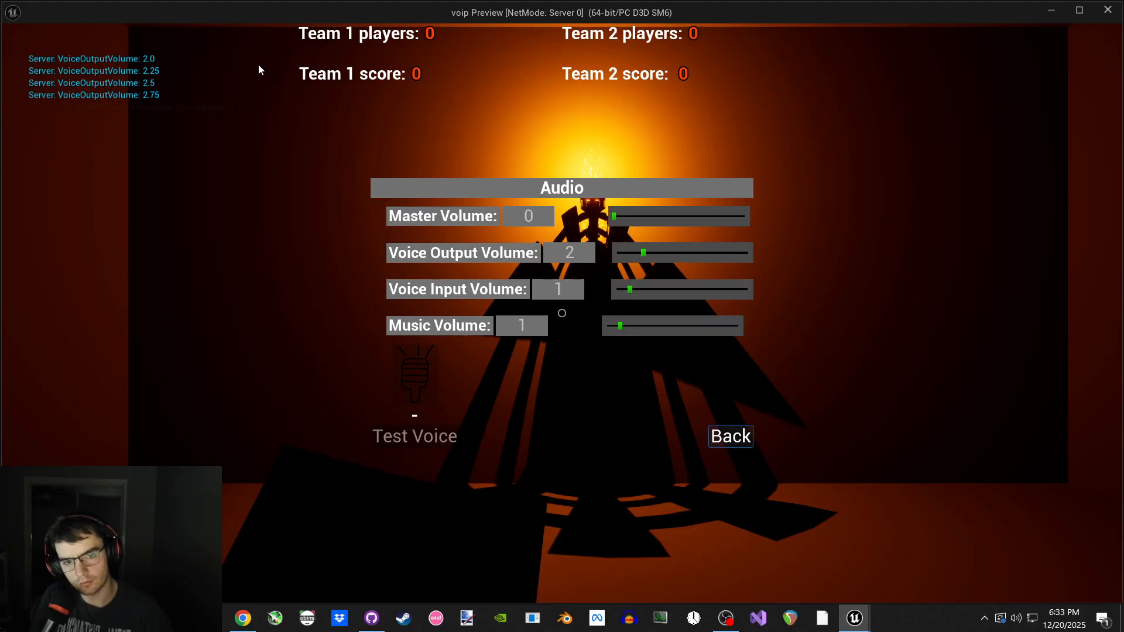
key("Up")
key("Up")
key("Up")
key("Down")
key("Down")
key("Down")
key("Left")
key("Return")
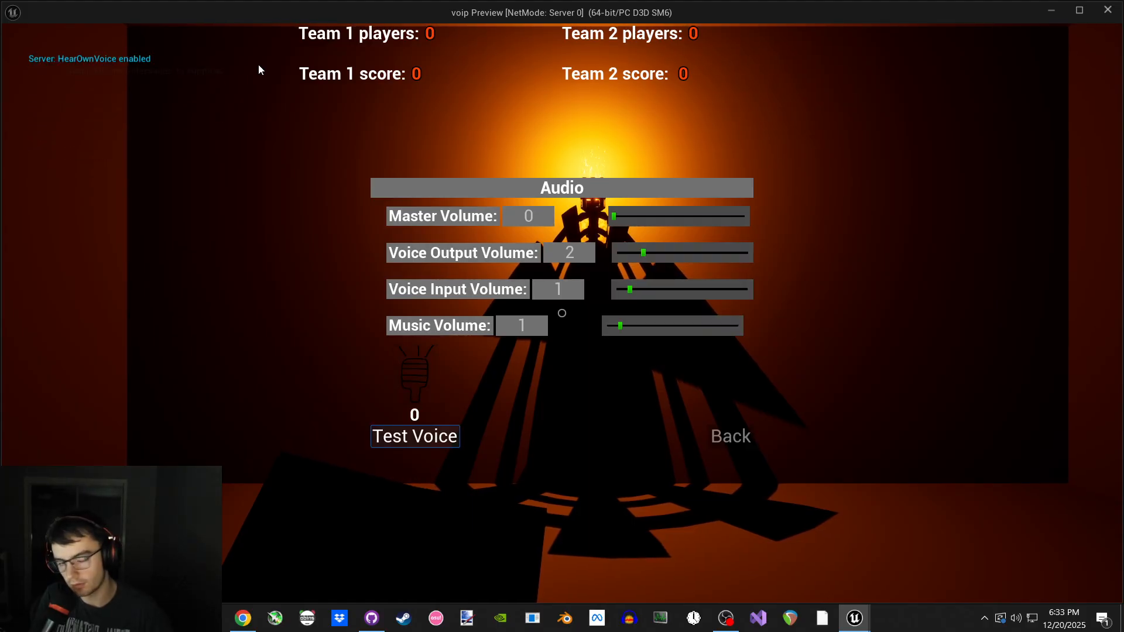
key("Right")
key("Up")
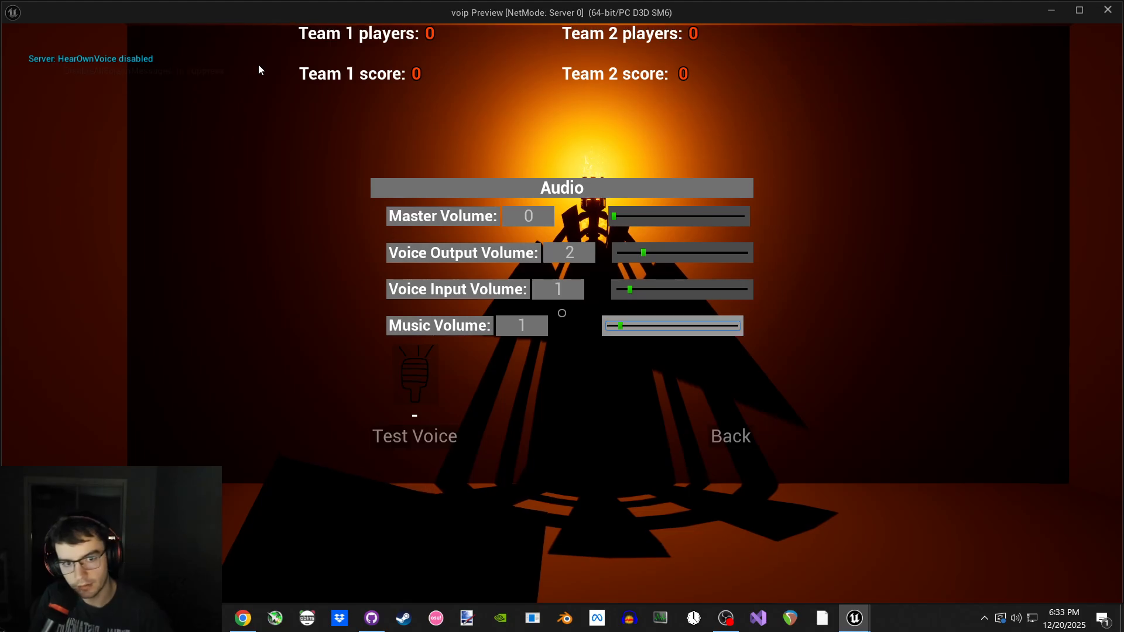
key("Up")
- Turn Test Voice on for checking the Voice Input Volume
key("Down")
key("Down")
key("Left")
key("Return")
- Raise Voice Input Volume to 3.5 while the voice test is running
key("Right")
key("Up")
key("Up")
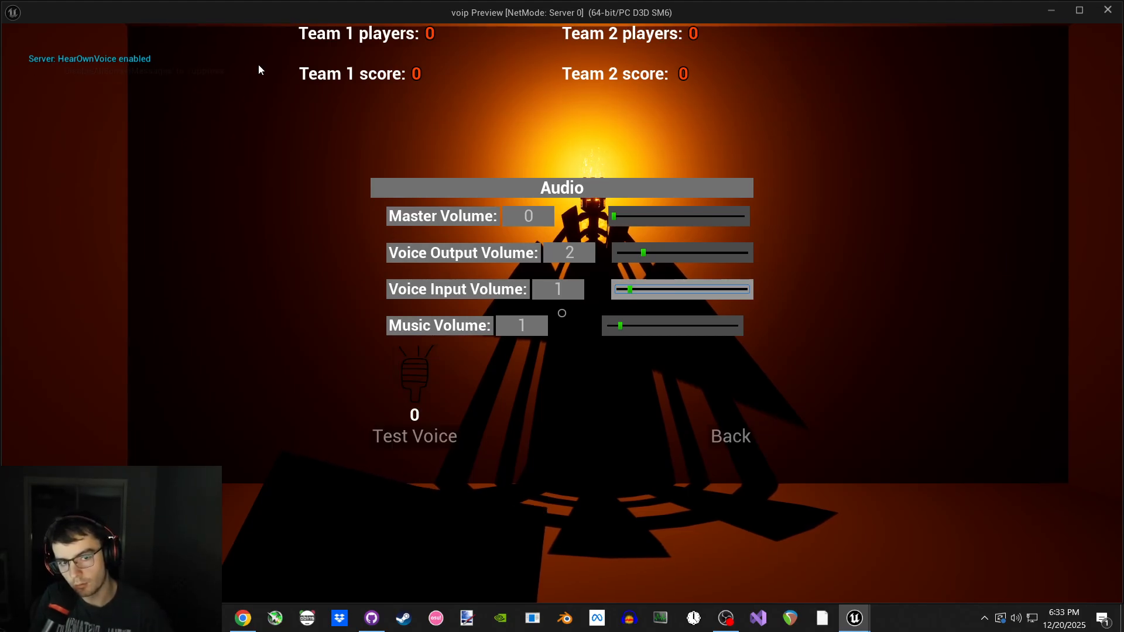
key("Right")
key("Right")
key("Right")
key("Right")
key("Right")
key("Right")
key("Right")
key("Right")
key("Right")
key("Right")
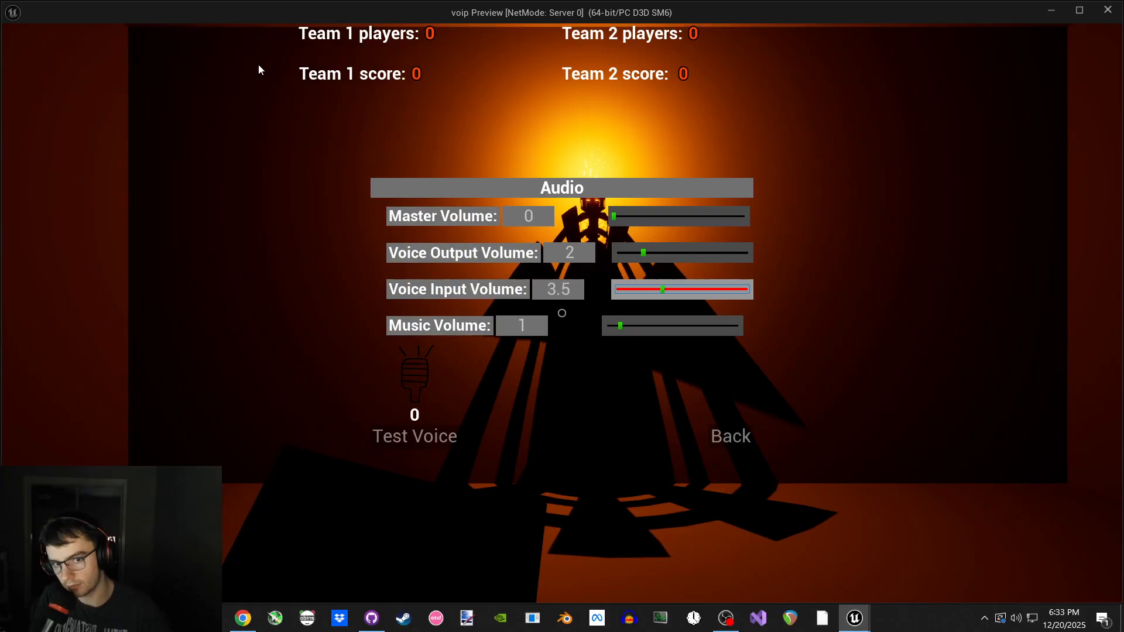
- Lower Voice Input Volume to 1 while checking the microphone level
key("Left")
key("Left")
key("Left")
key("Left")
key("Left")
key("Left")
key("Left")
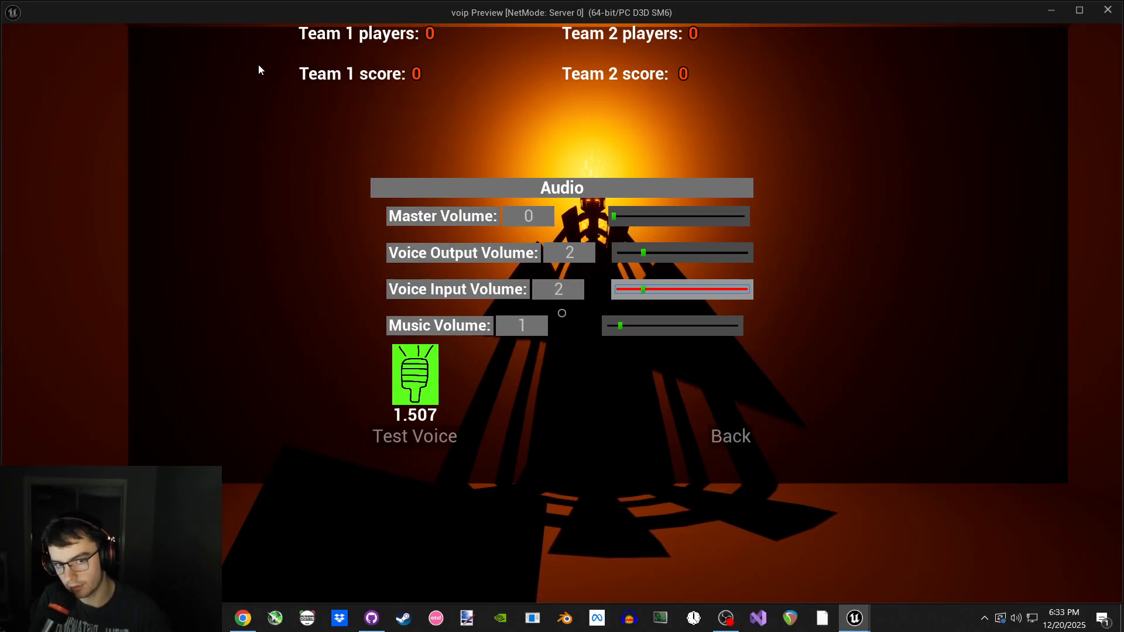
key("Down")
key("Up")
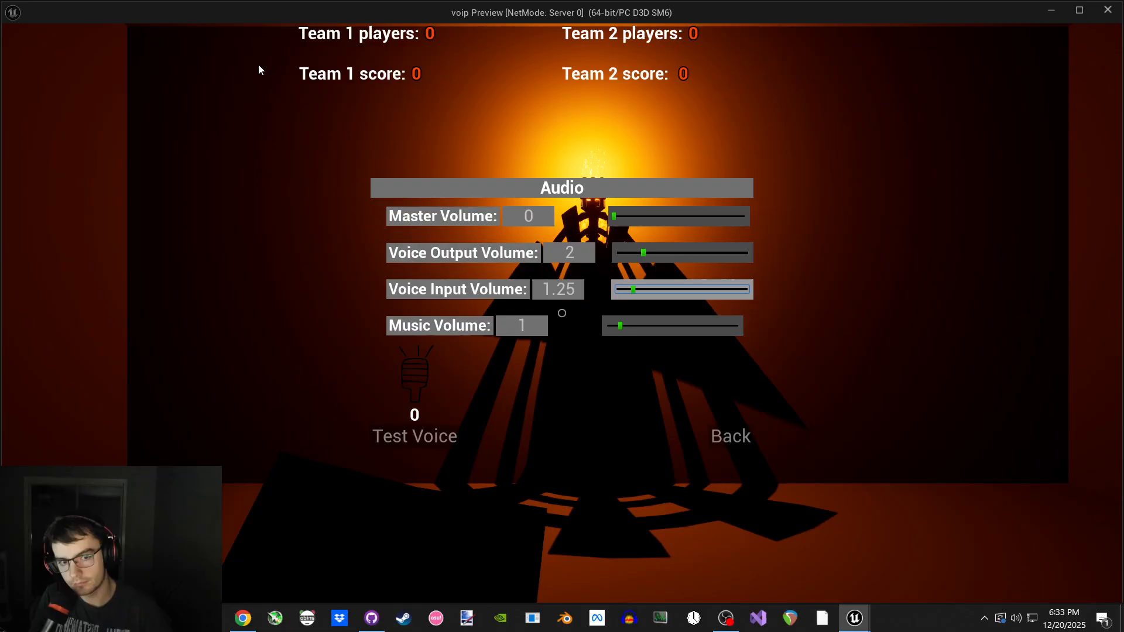
key("Up")
key("Down")
key("Down")
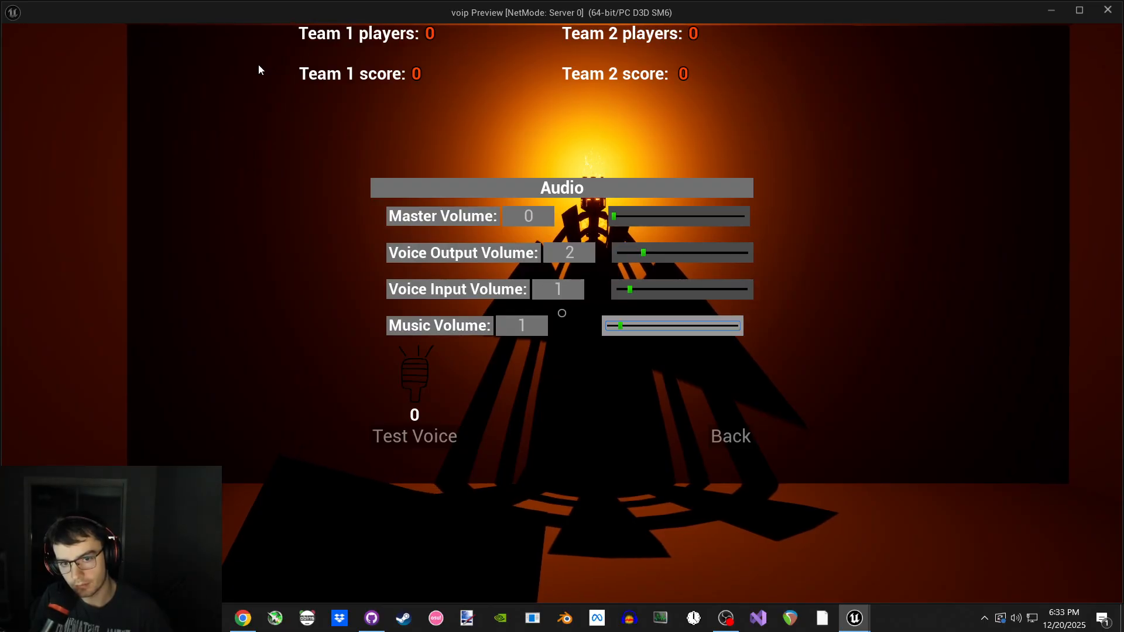
- Turn off Test Voice, and switch it on and off once more
key("Down")
key("Left")
key("Return")
key("Right")
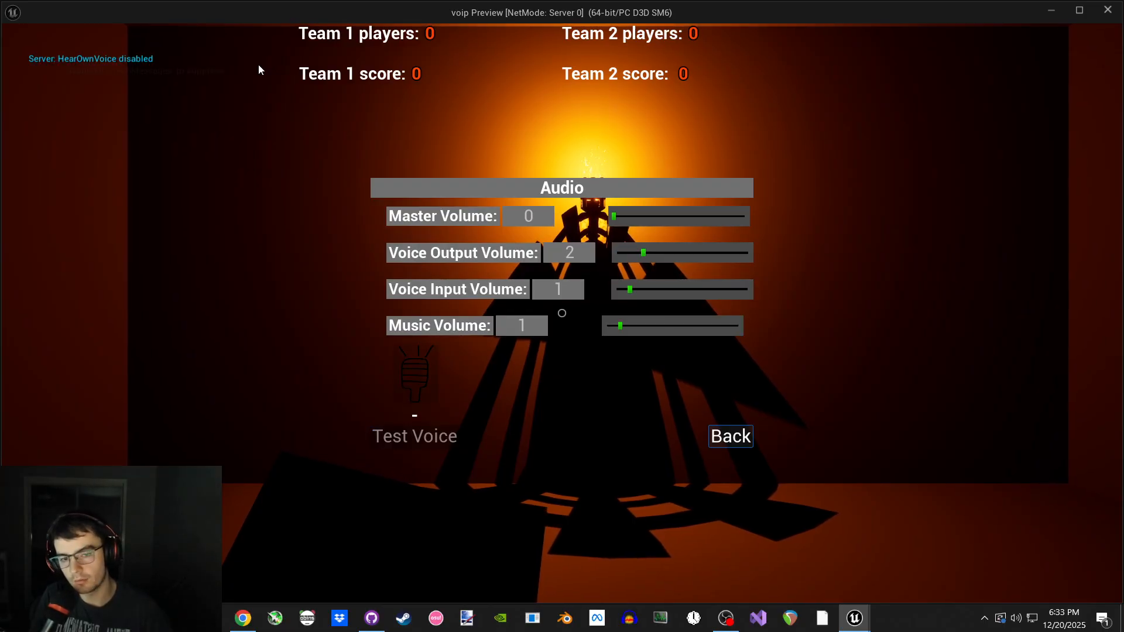
key("Left")
key("Return")
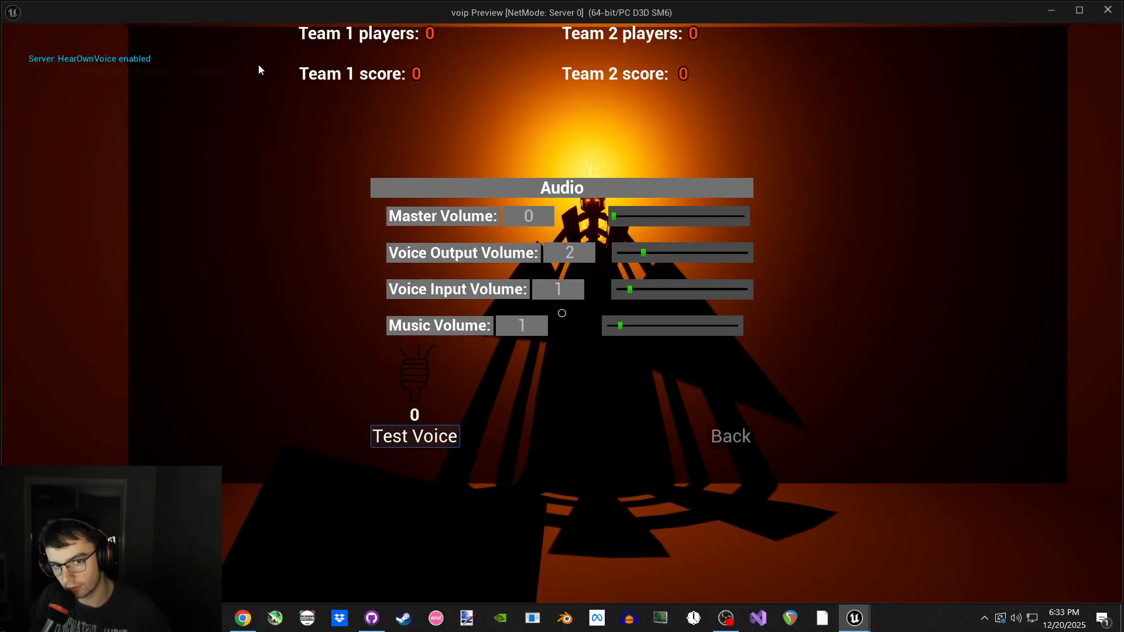
key("Return")
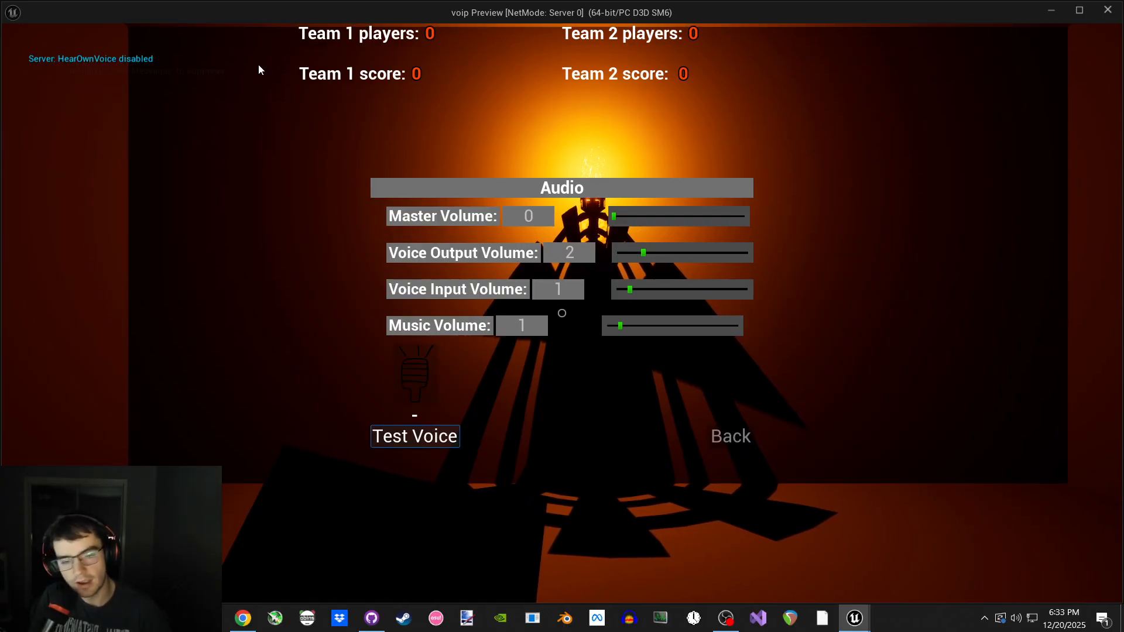
- Leave the Audio page and open the Graphics page of the settings
key("Right")
key("Return")
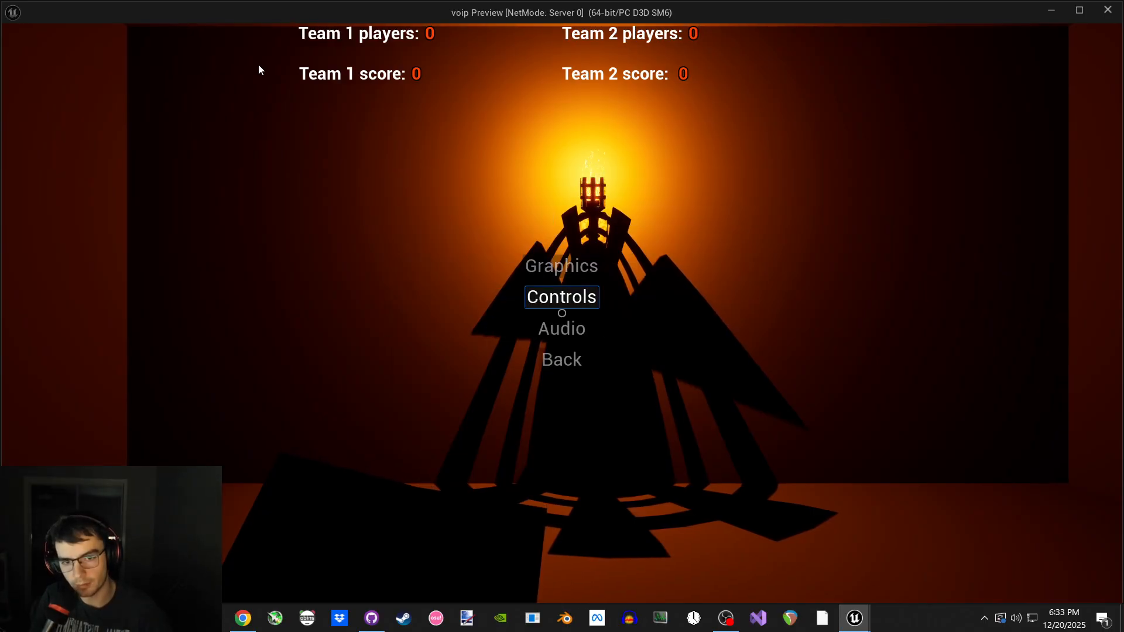
key("Down")
key("Up")
key("Up")
key("Return")
- Check focus navigation between the Fullscreen Mode options, the Resolution arrows and the Graphics Quality options
key("Up")
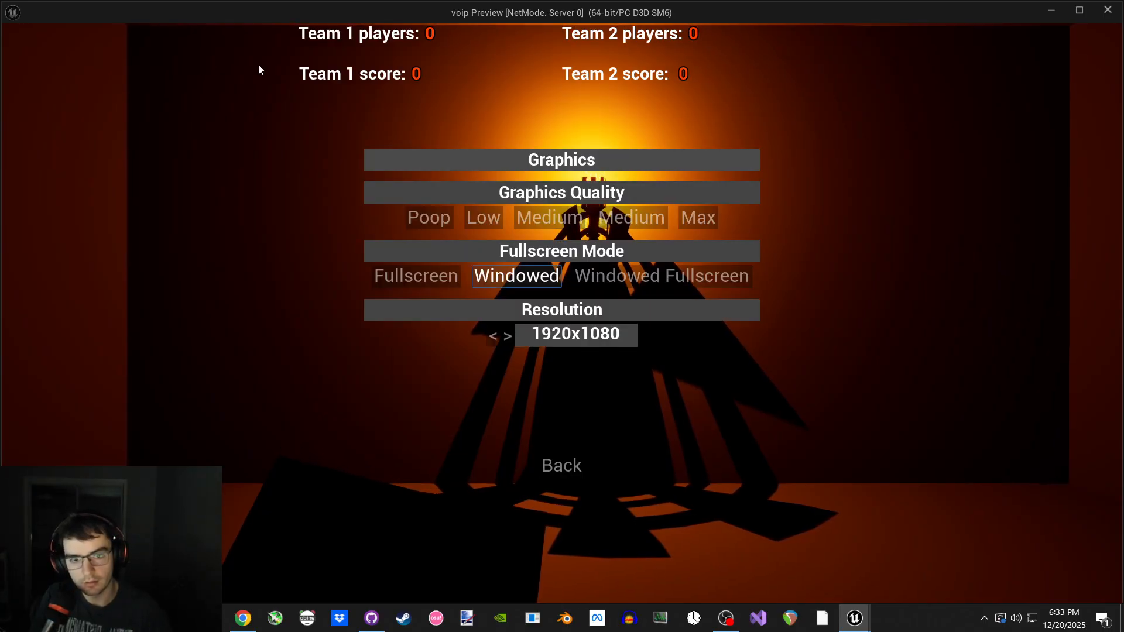
key("Down")
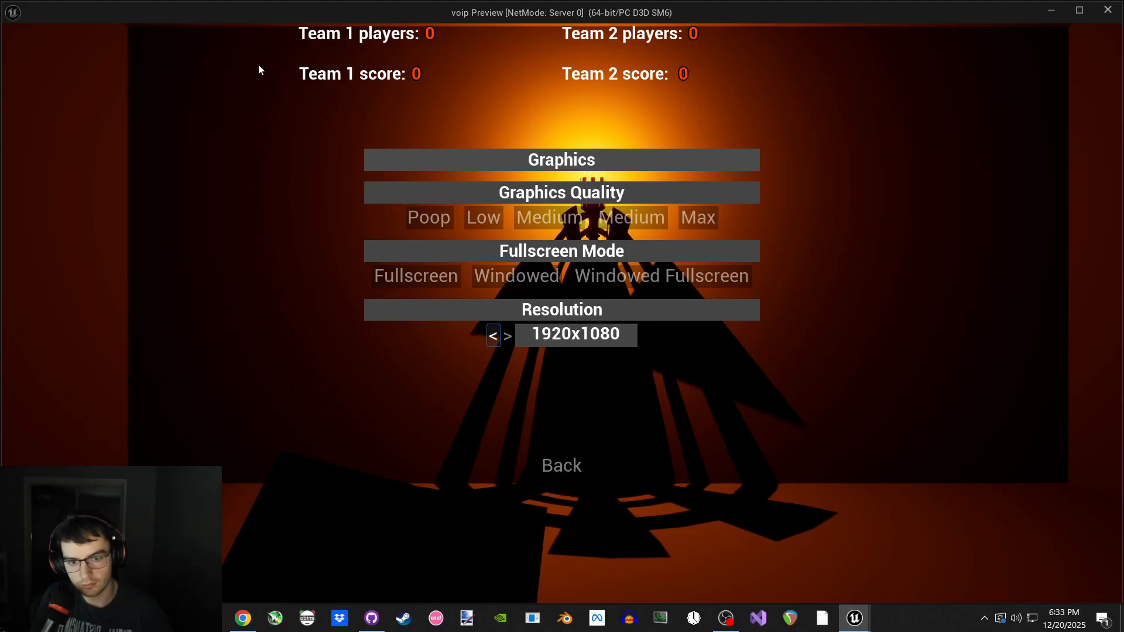
key("Up")
key("Down")
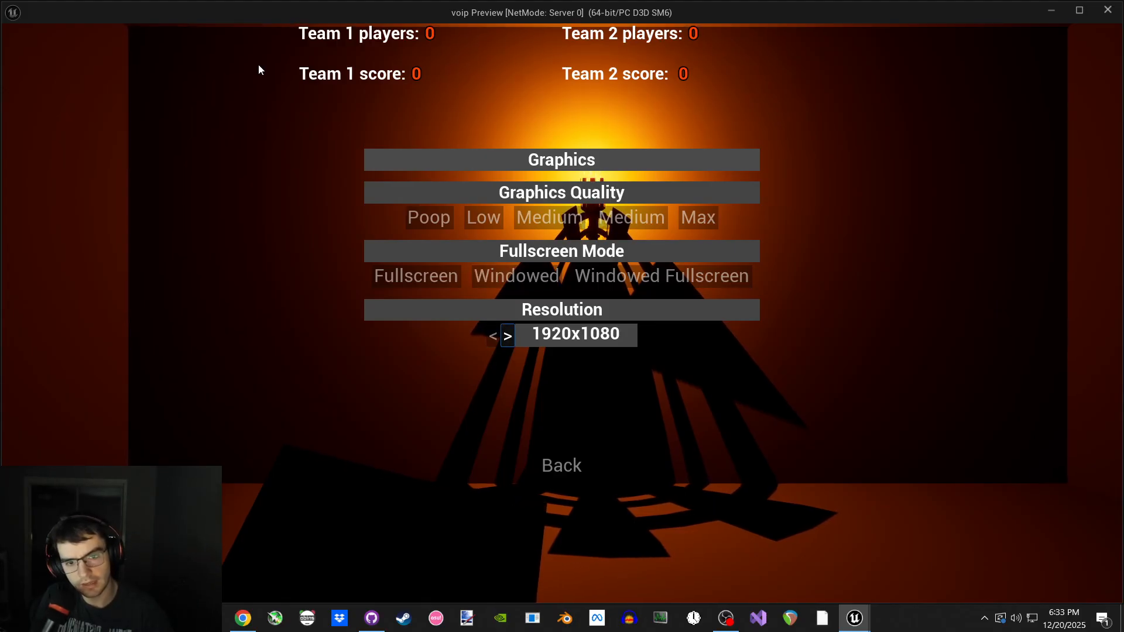
key("Left")
key("Up")
key("Up")
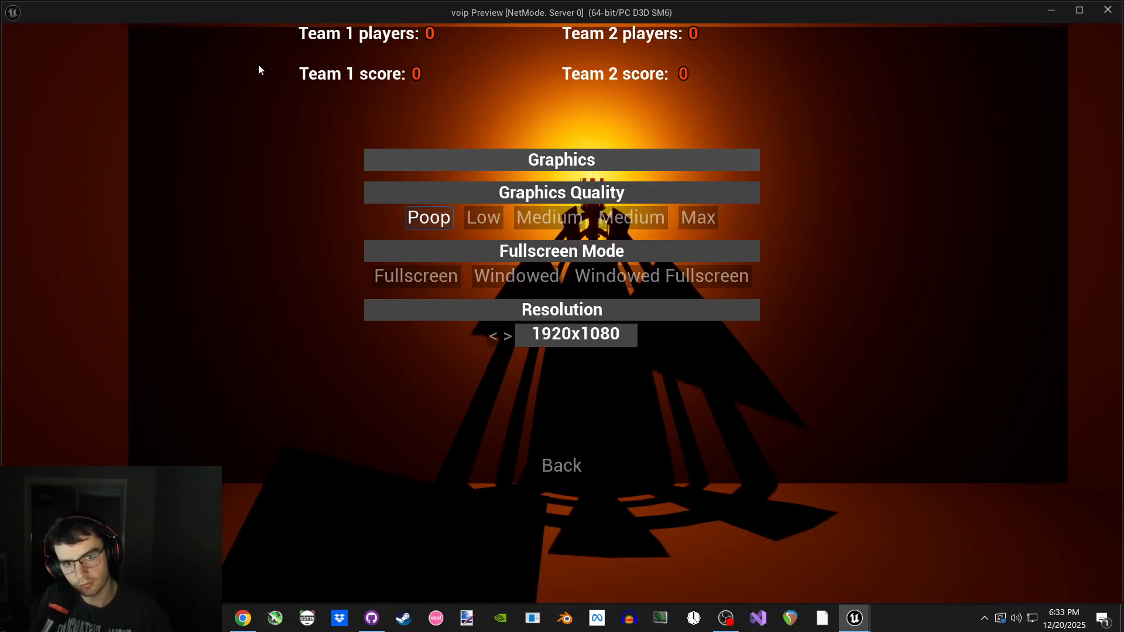
- Test focus movement sideways along the Graphics page rows and down to the Back button
key("Down")
key("Right")
key("Right")
key("Down")
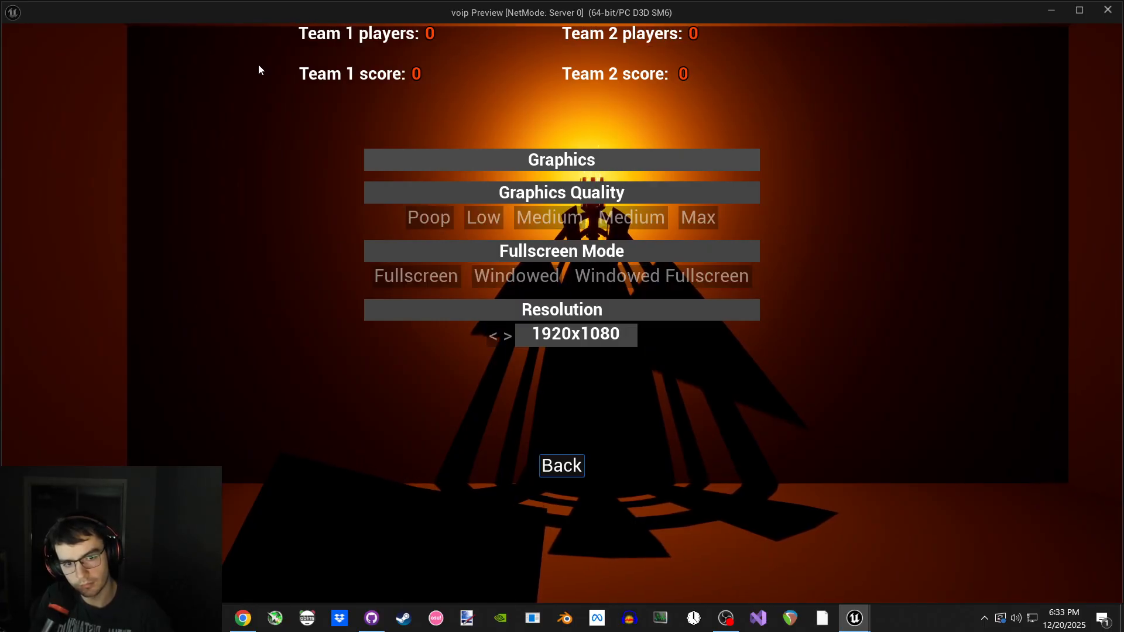
key("Up")
key("Right")
key("Down")
key("Up")
key("Left")
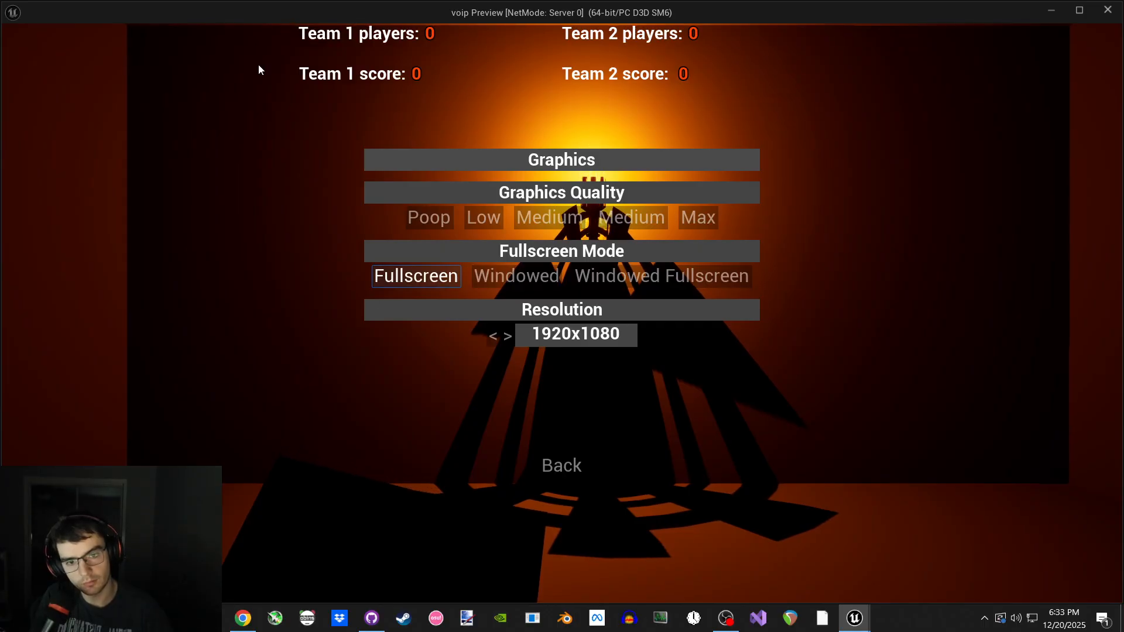
- Check focus movement between the Fullscreen Mode options and the Resolution arrows, including the next-resolution arrow
key("Right")
key("Down")
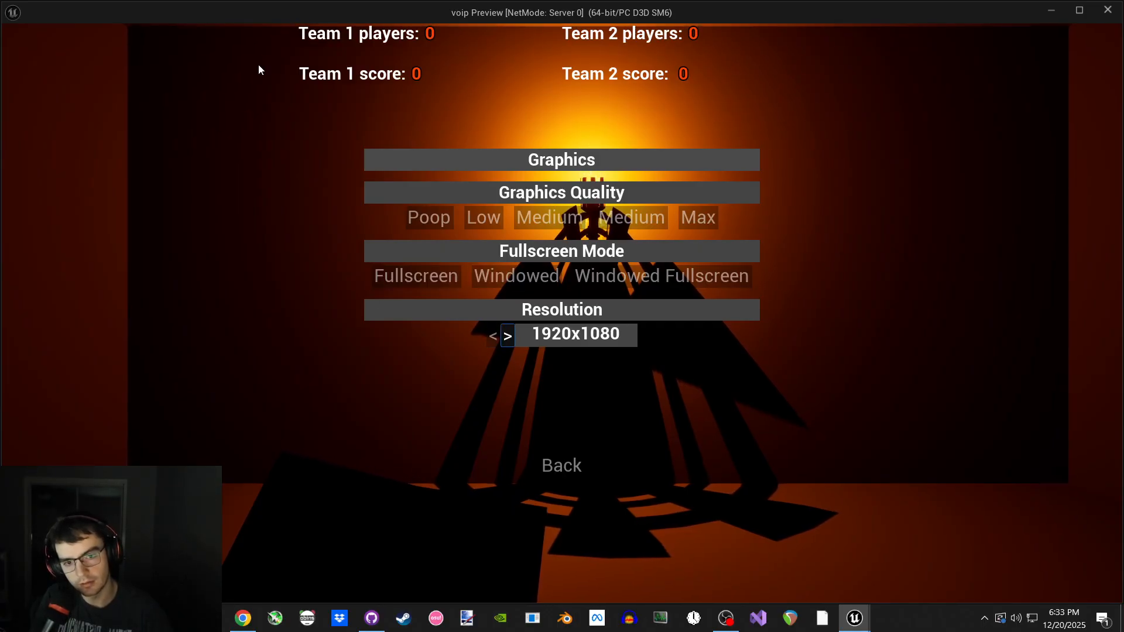
key("Up")
key("Up")
key("Down")
key("Left")
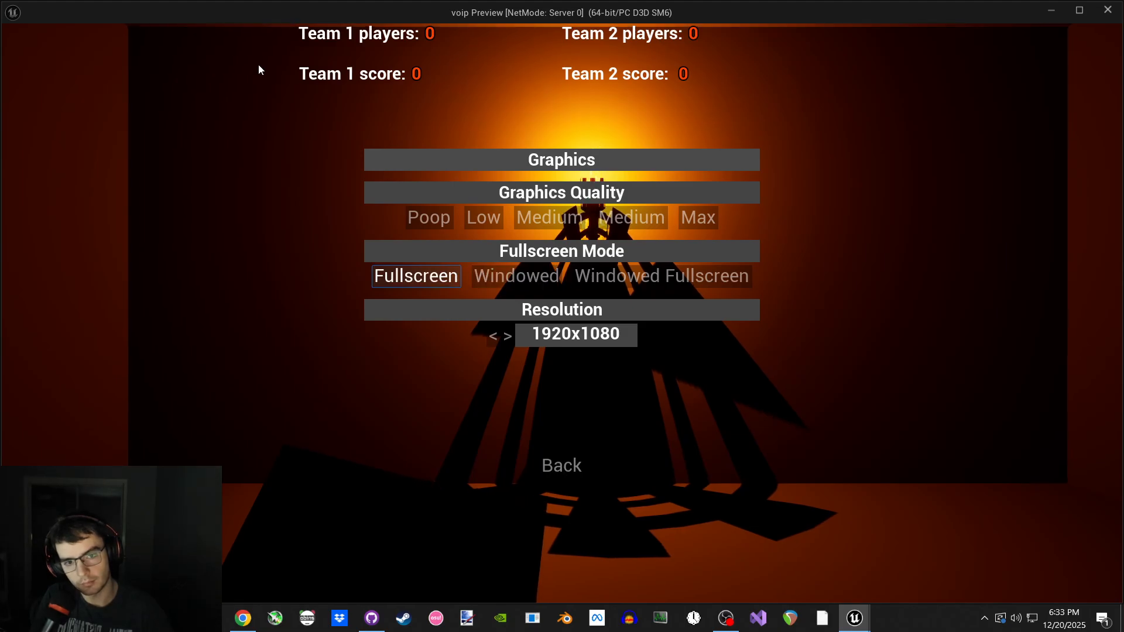
- Test focus moving forward through the Graphics Quality options and dropping down into the Fullscreen Mode row
key("Up")
key("Right")
key("Right")
key("Right")
key("Right")
key("Down")
key("Left")
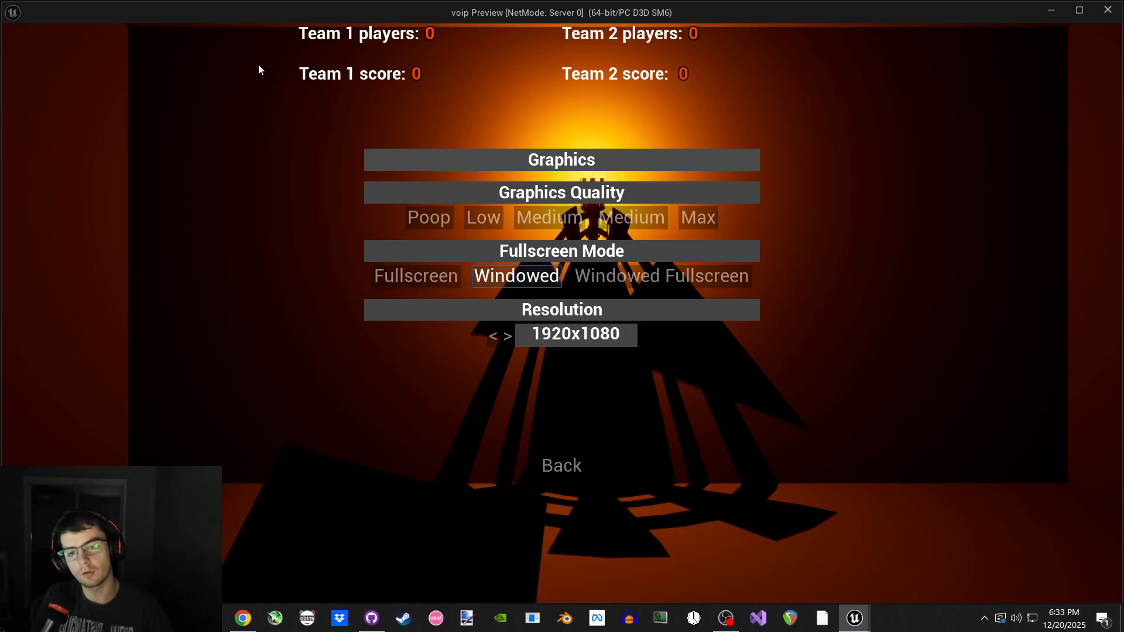
key("Left")
key("Up")
key("Right")
key("Right")
key("Right")
key("Down")
key("Up")
key("Left")
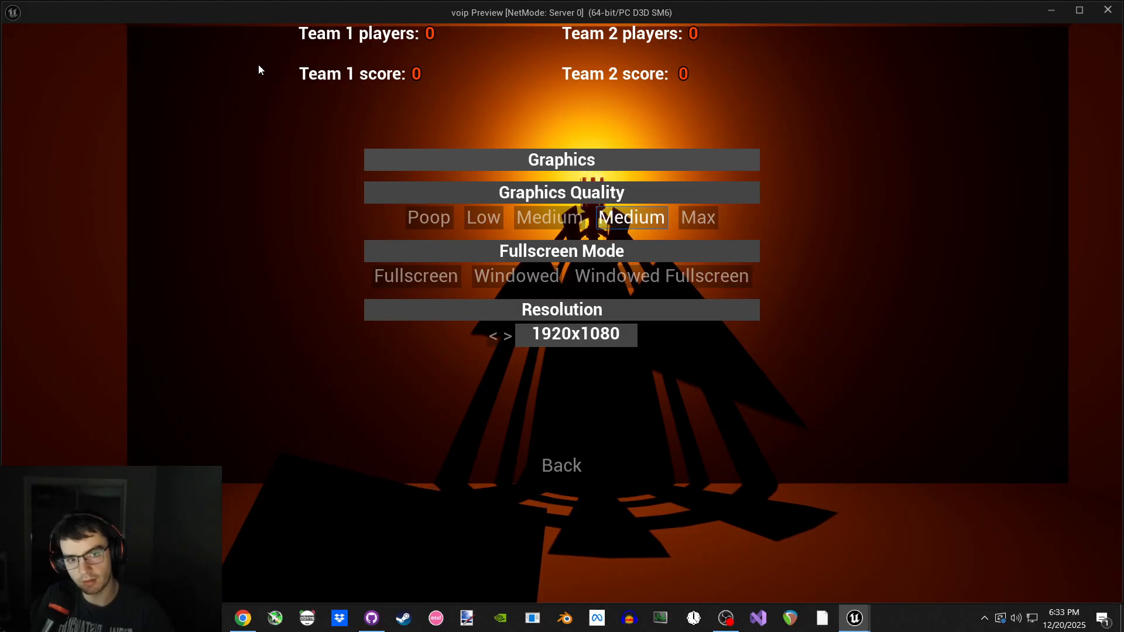
- Test focus moving back along Graphics Quality and down through the Fullscreen Mode row
key("Left")
key("Left")
key("Left")
key("Down")
key("Left")
key("Up")
key("Down")
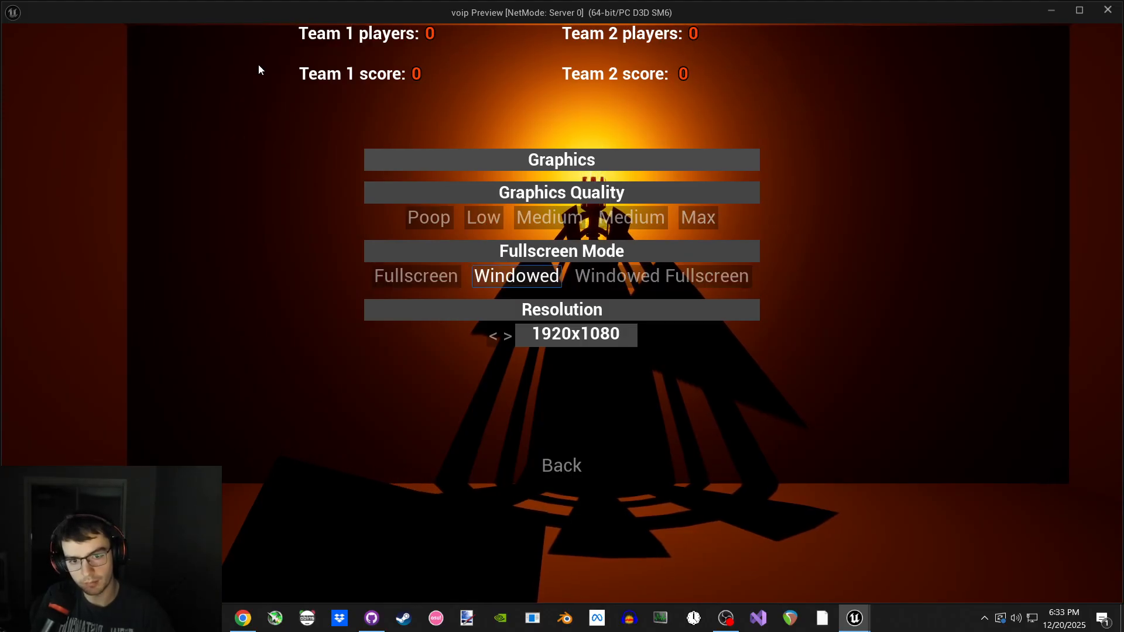
key("Down")
key("Up")
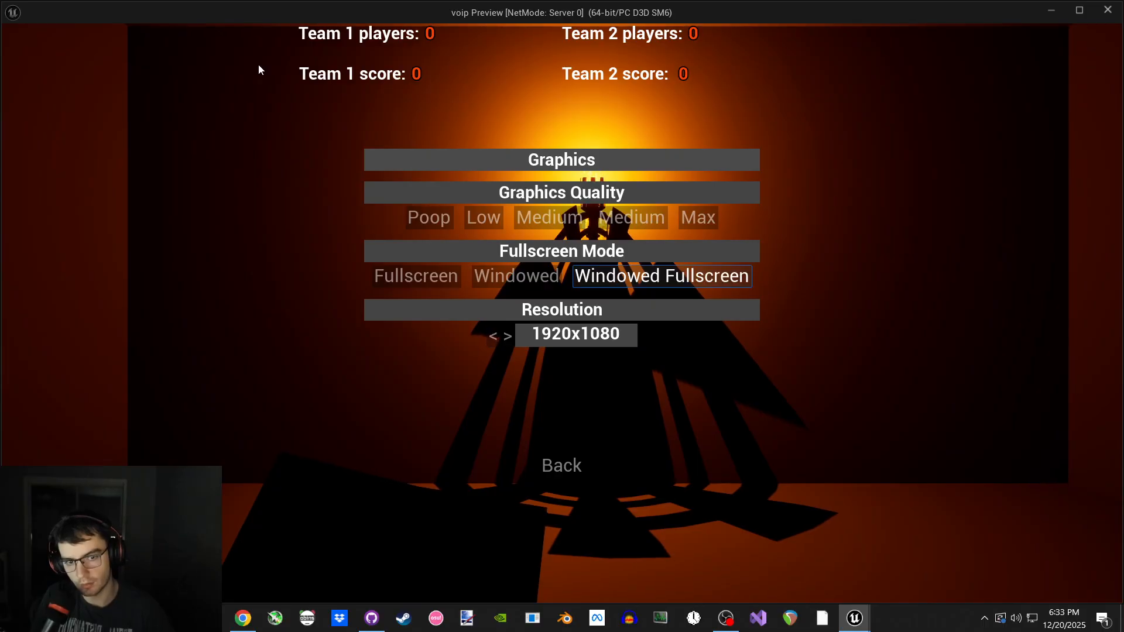
- Leave the Graphics page and open the Controls page through the pause menu's Settings
key("Down")
key("Return")
key("Down")
key("Return")
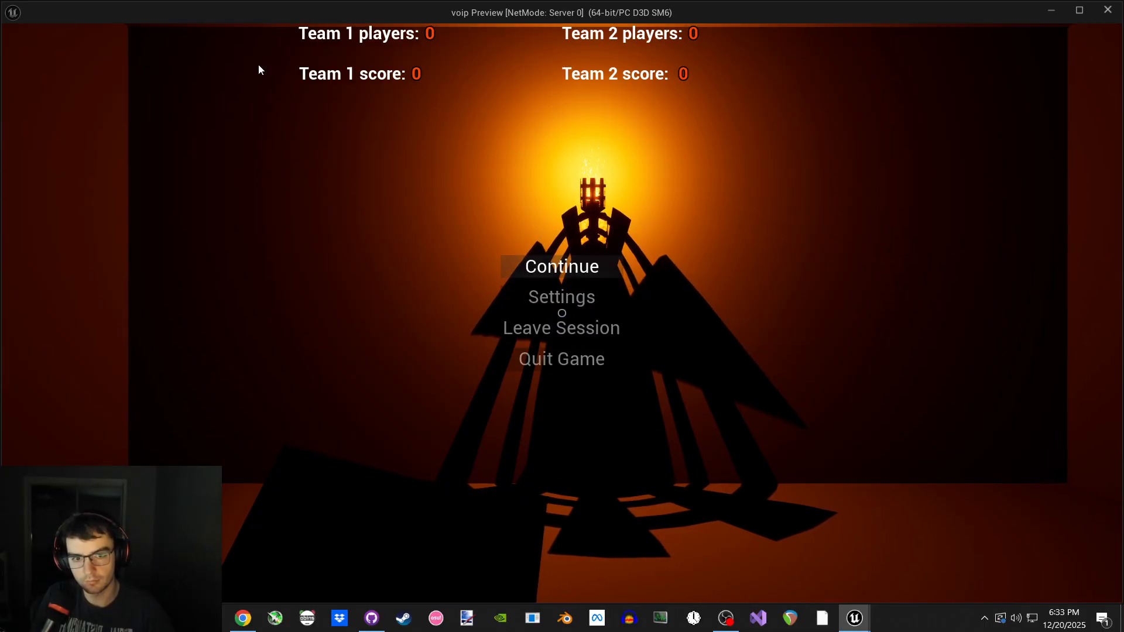
key("Down")
key("Return")
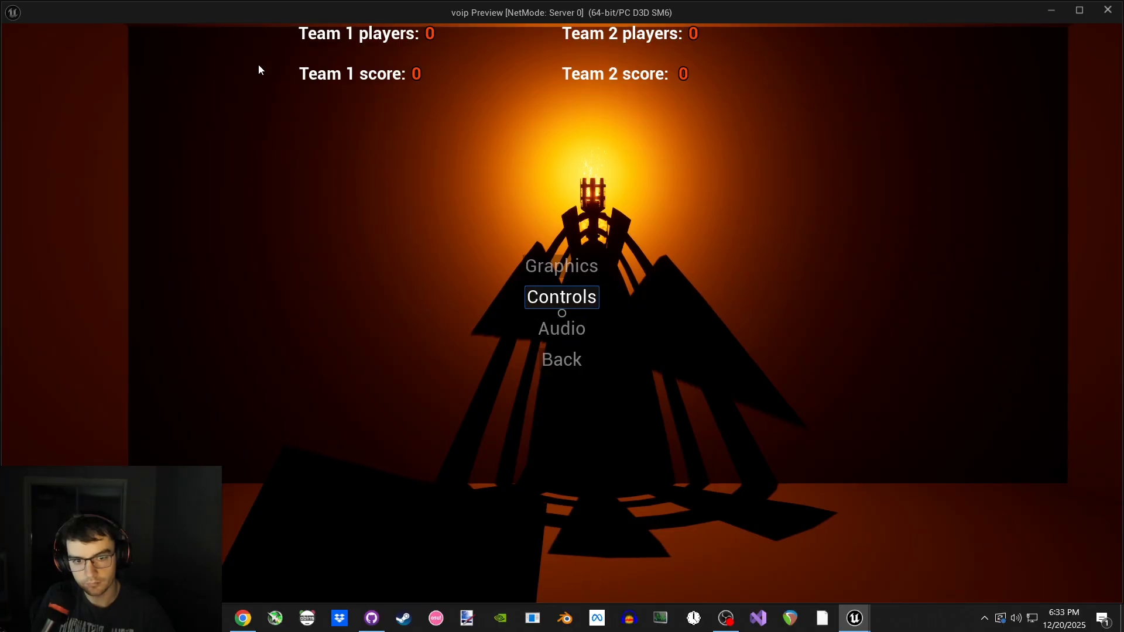
key("Return")
- Check vertical focus navigation between the two Keybinds buttons and the Back button on the Controls page
key("Down")
key("Down")
key("Up")
key("Up")
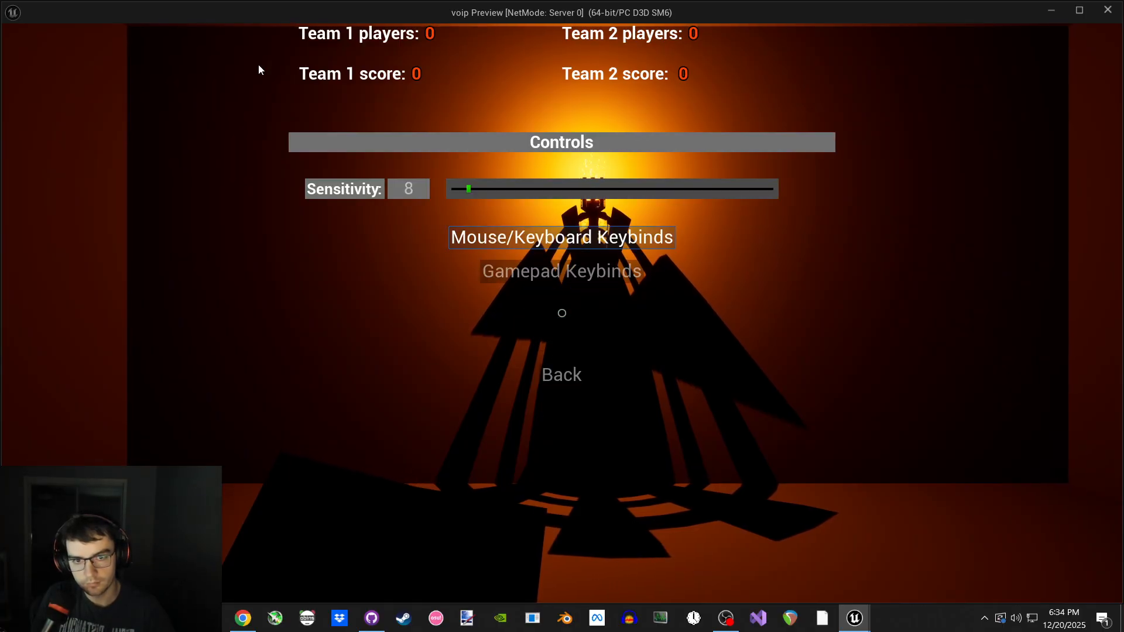
- Raise the Sensitivity slider past 16, try looking around in the game and reopen the pause menu
key("Up")
key("Right")
key("Right")
key("Right")
key("Right")
key("Right")
key("Right")
key("Right")
key("Right")
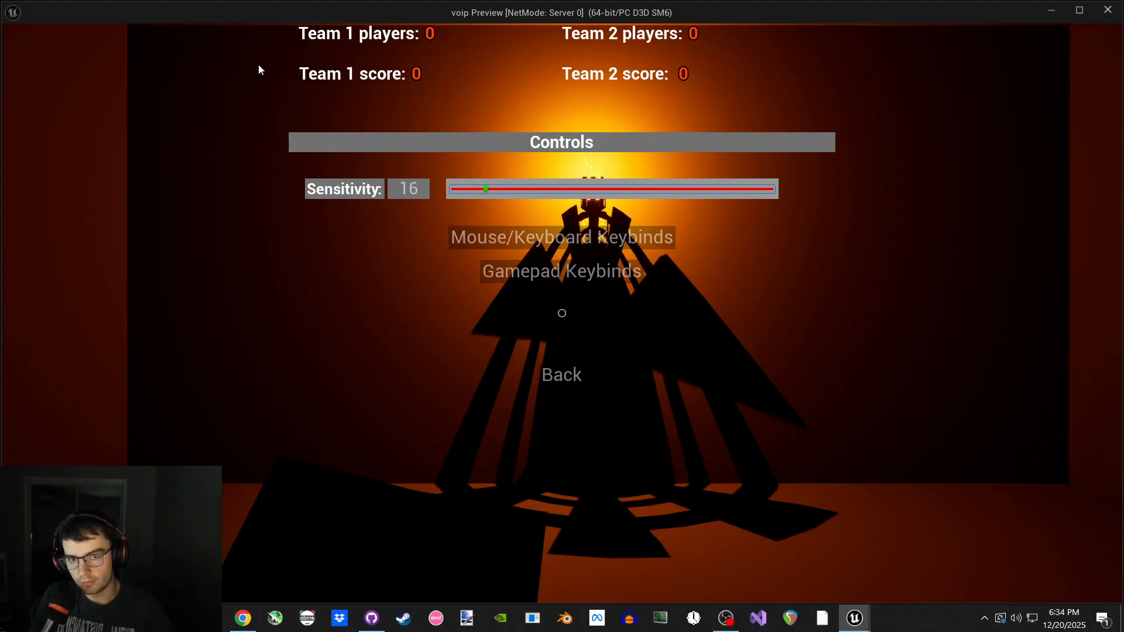
key("Right")
key("Escape")
key("Escape")
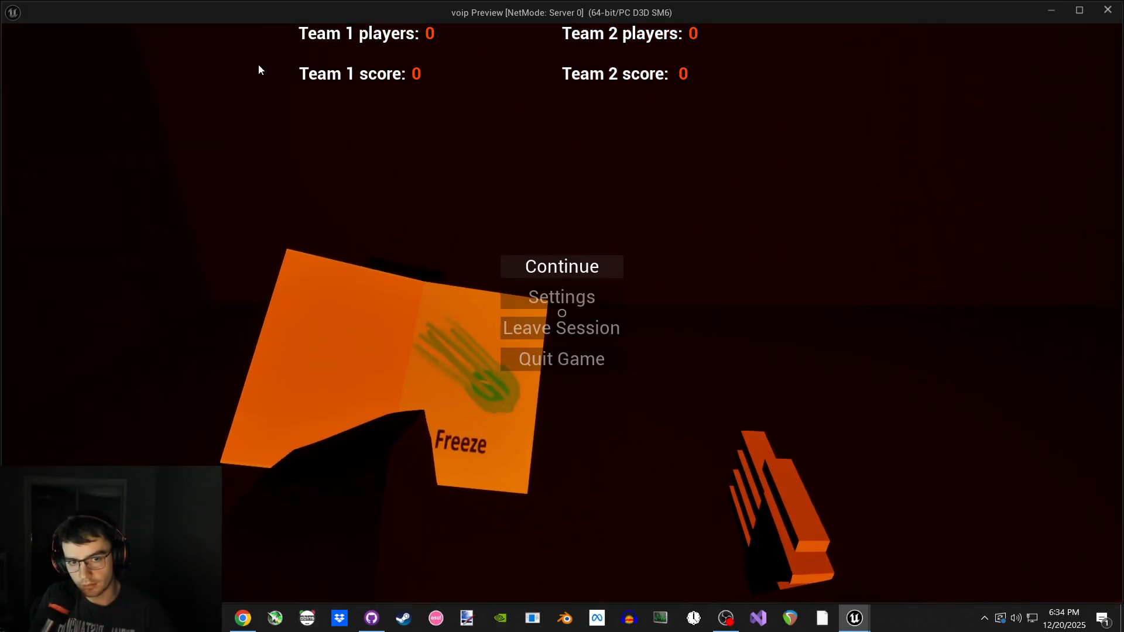
- Reopen the Controls page, raise Sensitivity past 27 and return to the game
key("Down")
key("Return")
key("Return")
key("Up")
key("Right")
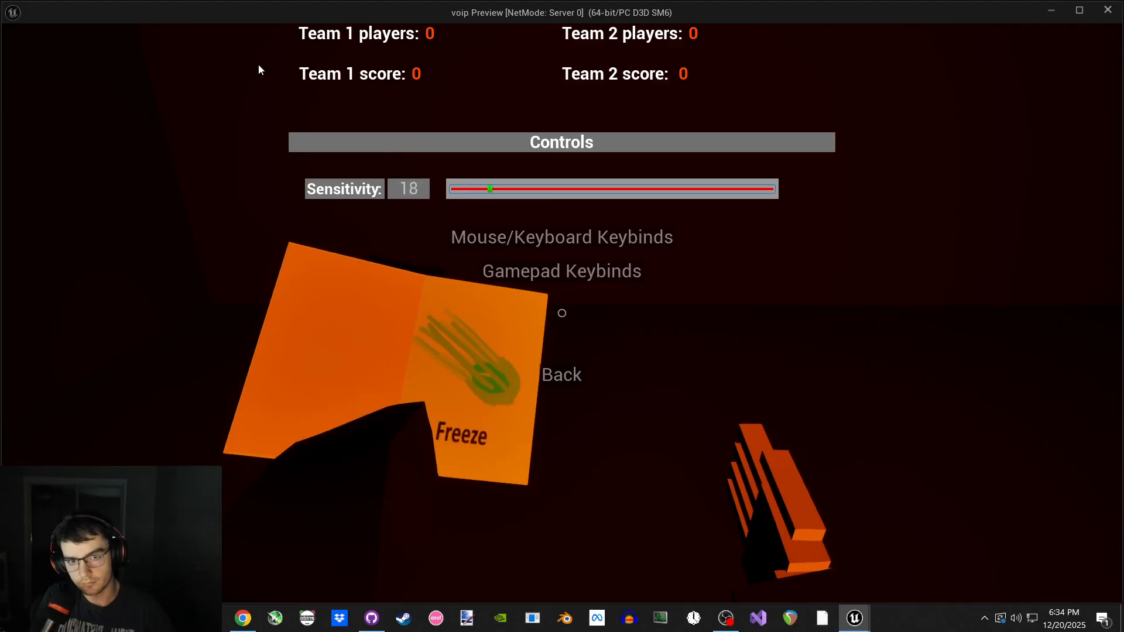
key("Right")
key("Right")
key("Right")
key("Right")
key("Right")
key("Right")
key("Right")
key("Right")
key("Right")
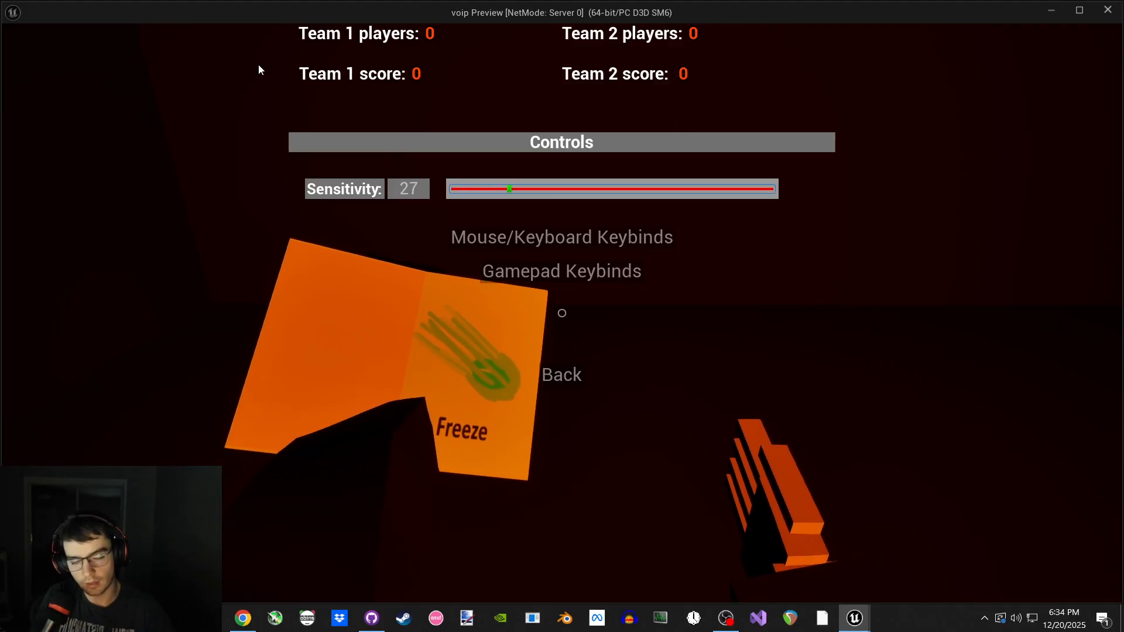
key("Right")
key("Right")
key("Right")
key("Right")
key("Right")
key("Right")
key("Right")
key("Escape")
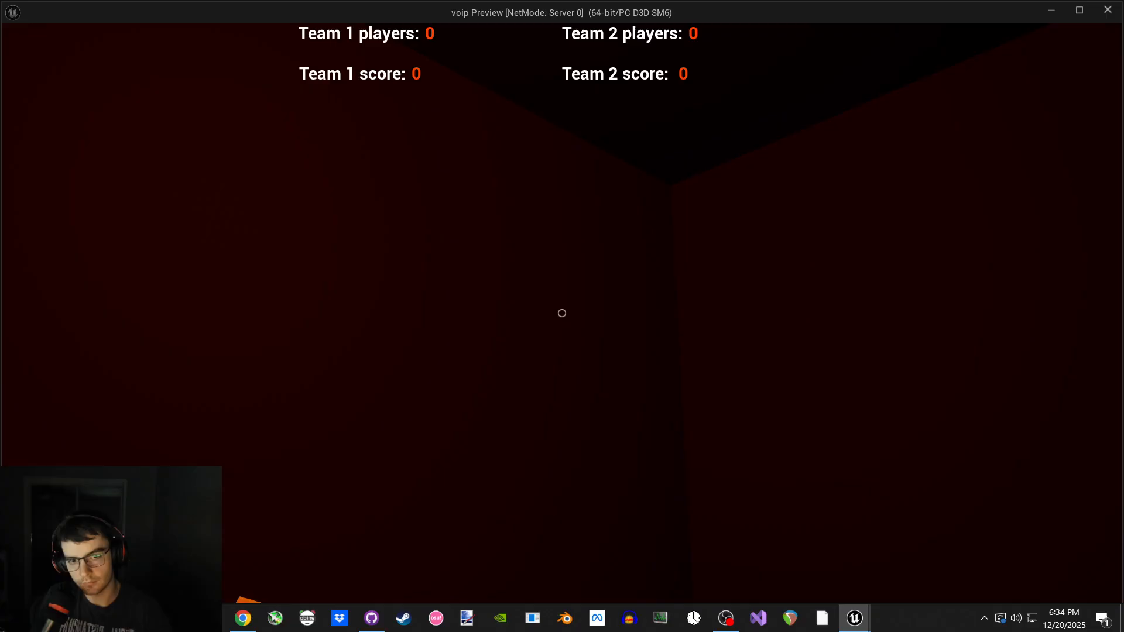
- Leave the session from the pause menu and open the Create Game form in the main menu
key("Escape")
key("Down")
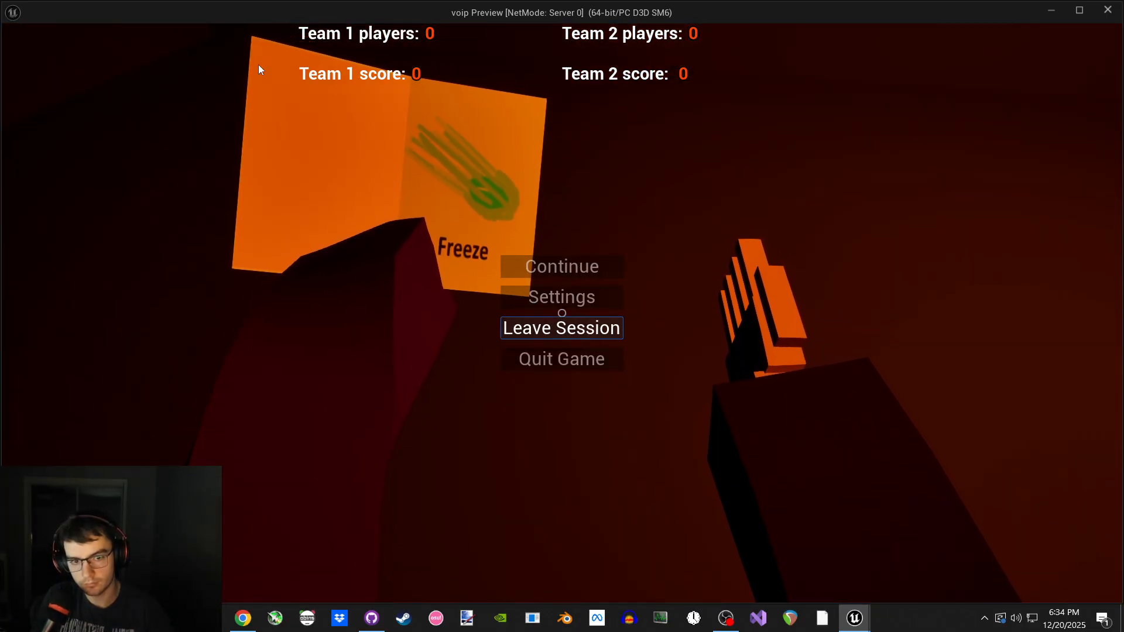
key("Return")
key("Down")
key("Up")
key("Up")
key("Return")
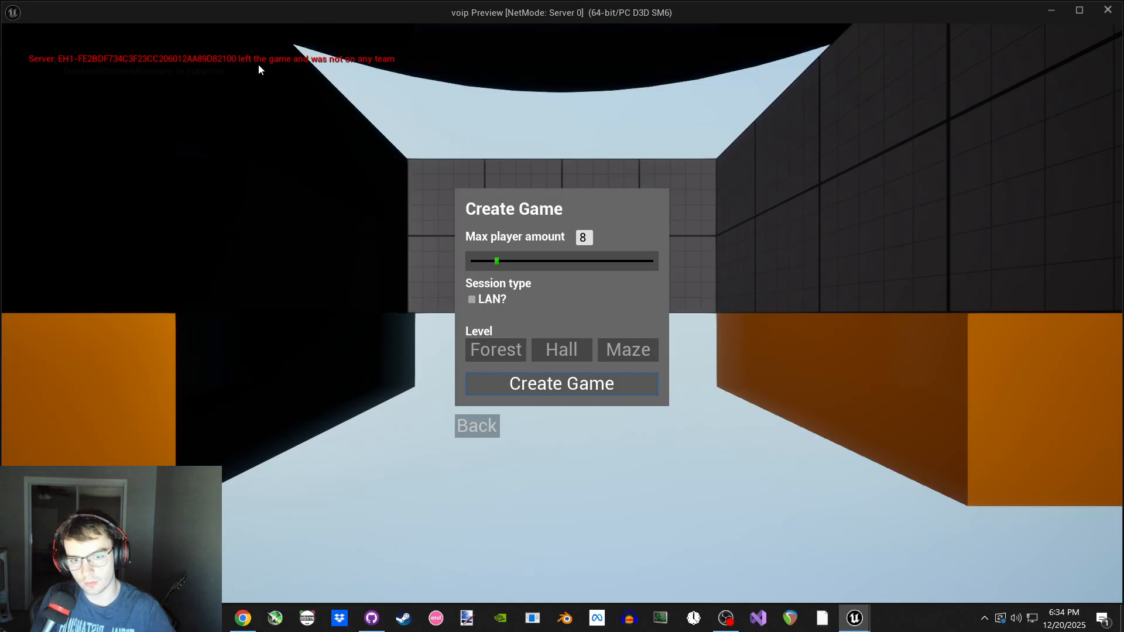
- Set Max player amount to 15 with LAN enabled, and go back to the main menu
key("Up")
key("Down")
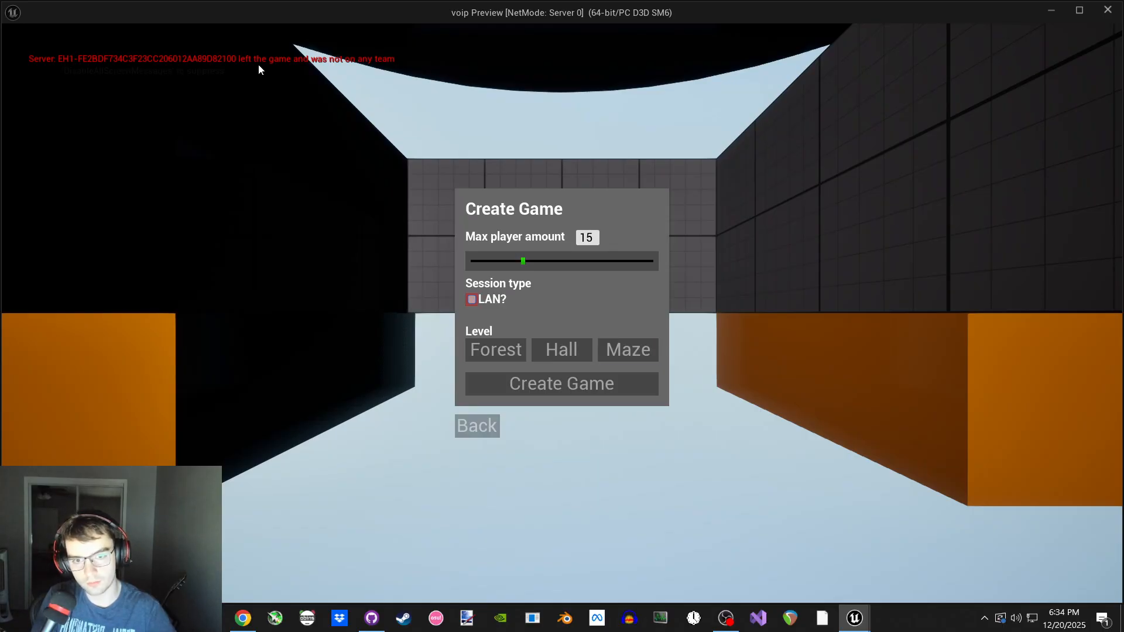
key("Down")
key("Down")
key("Return")
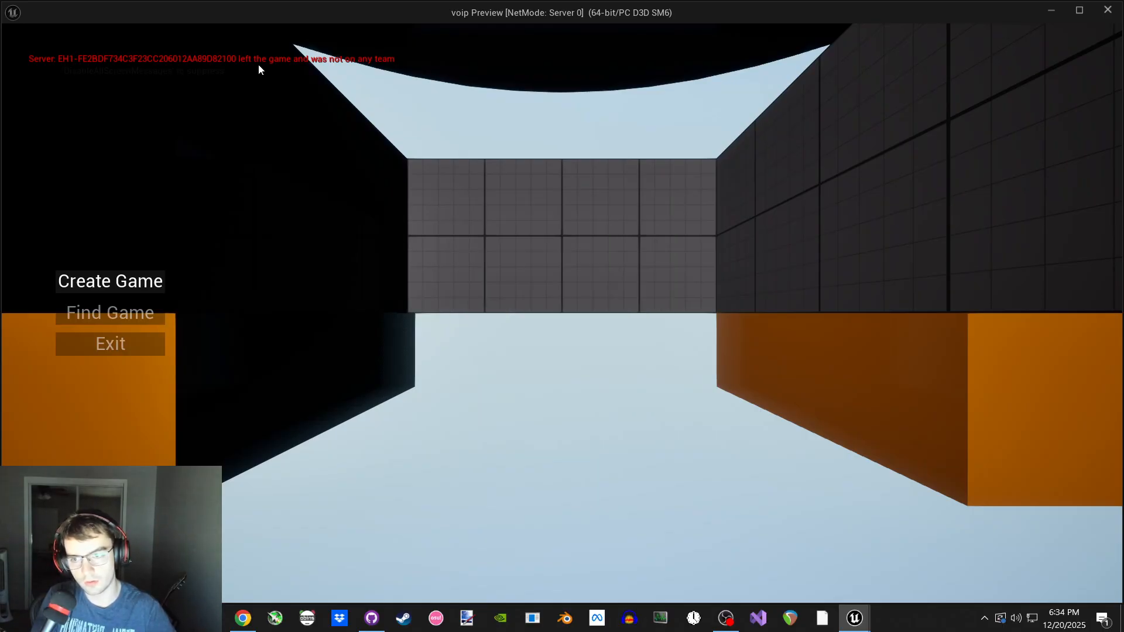
- Open the Server Browser through Find Game and go back to the main menu
key("Up")
key("Up")
key("Return")
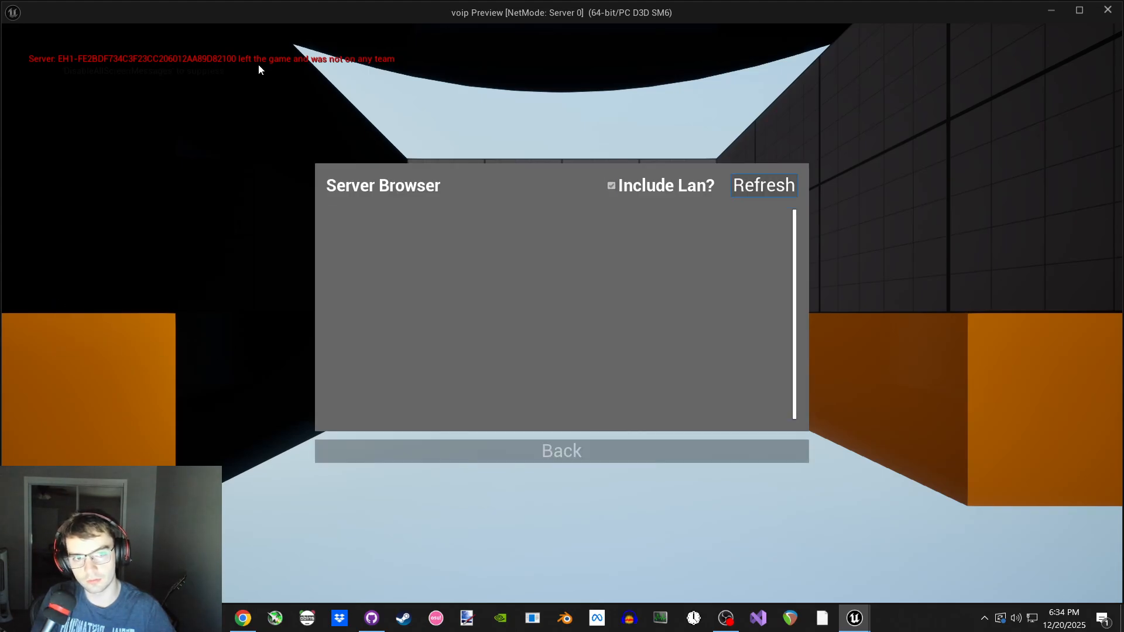
key("Down")
key("Return")
- Reopen the Create Game form, move through its Level options and create the game
key("Up")
key("Return")
key("Up")
key("Up")
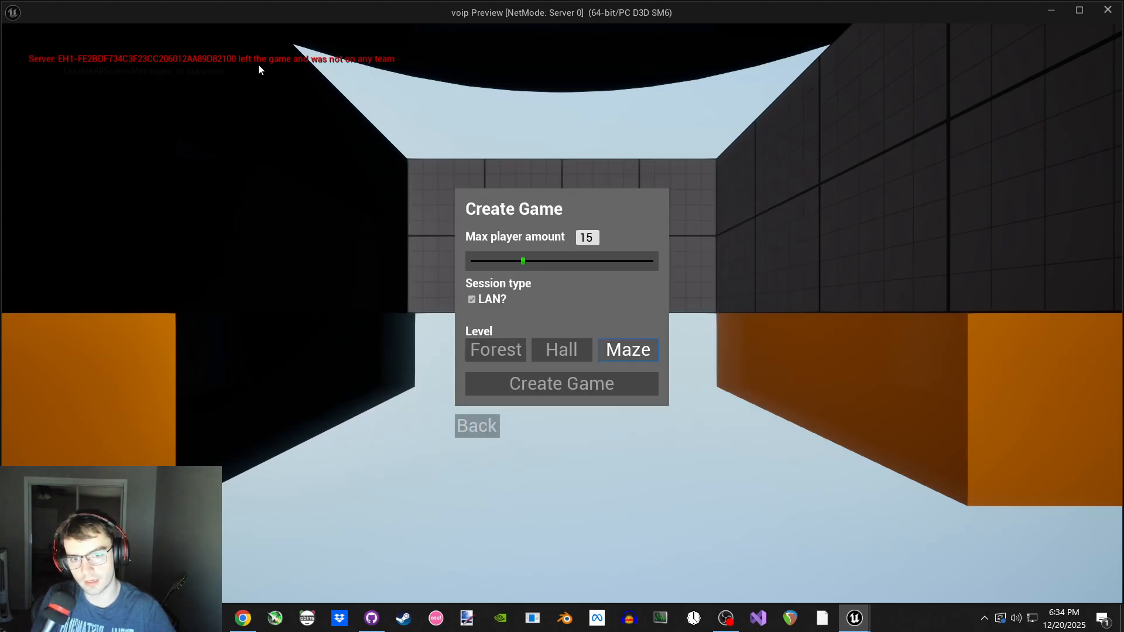
key("Left")
key("Down")
key("Return")
key("Up")
key("Up")
key("Return")
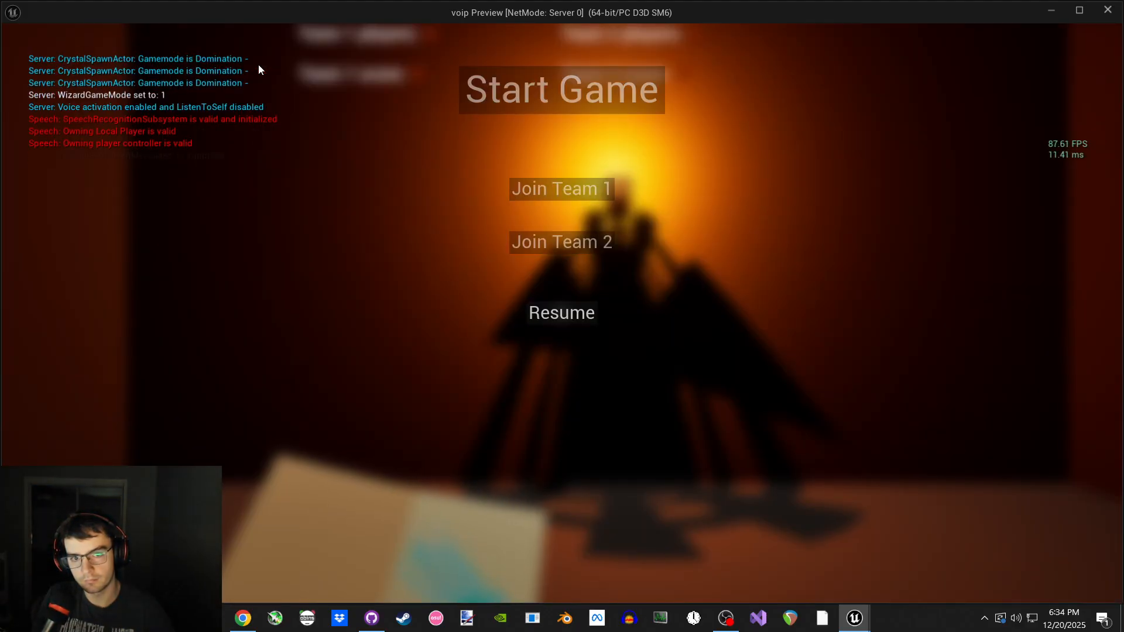
- Join Team 1 in the lobby and start the game
key("Up")
key("Up")
key("Up")
key("Down")
key("Return")
key("Up")
key("Return")
- Open the pause menu during the match and continue the game from it
key("Escape")
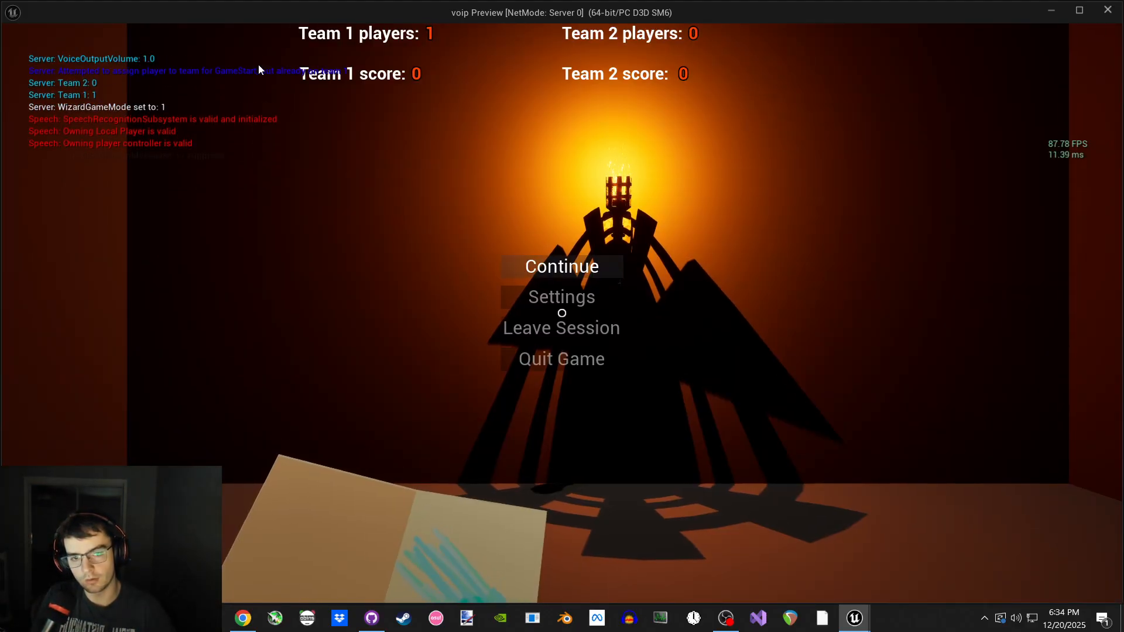
key("Down")
key("Up")
key("Return")
- Open the Audio settings from the pause menu, move focus between the controls and return to the match
key("Escape")
key("Down")
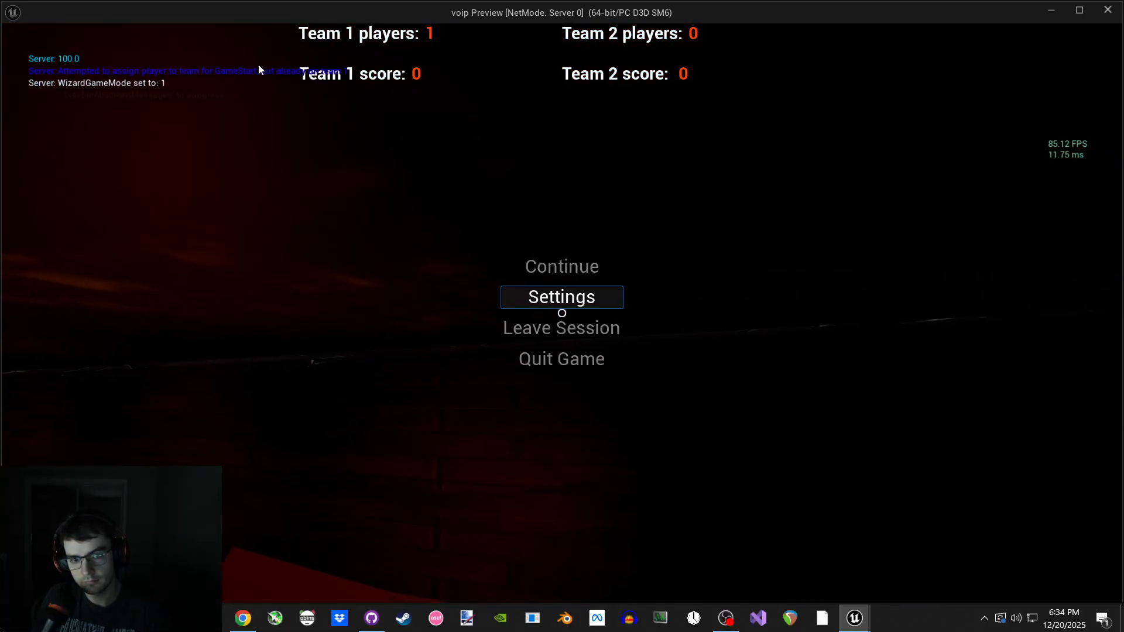
key("Down")
key("Up")
key("Return")
key("Down")
key("Down")
key("Return")
key("Up")
key("Up")
key("Escape")
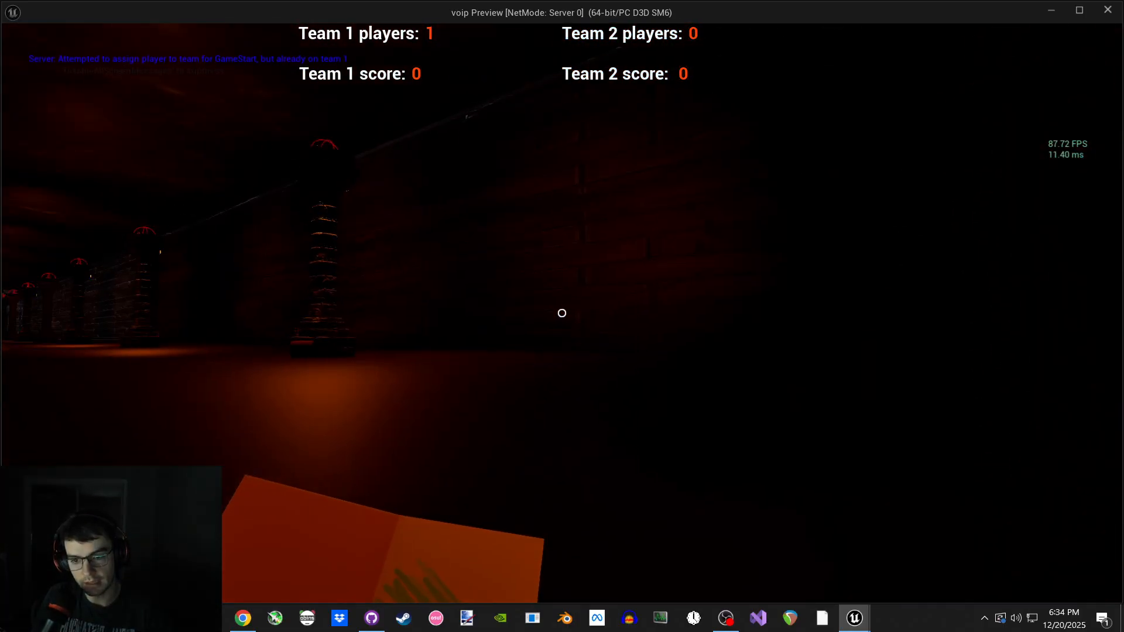
- Open Settings from the pause menu again and close it back to the match
key("Escape")
key("Down")
key("Down")
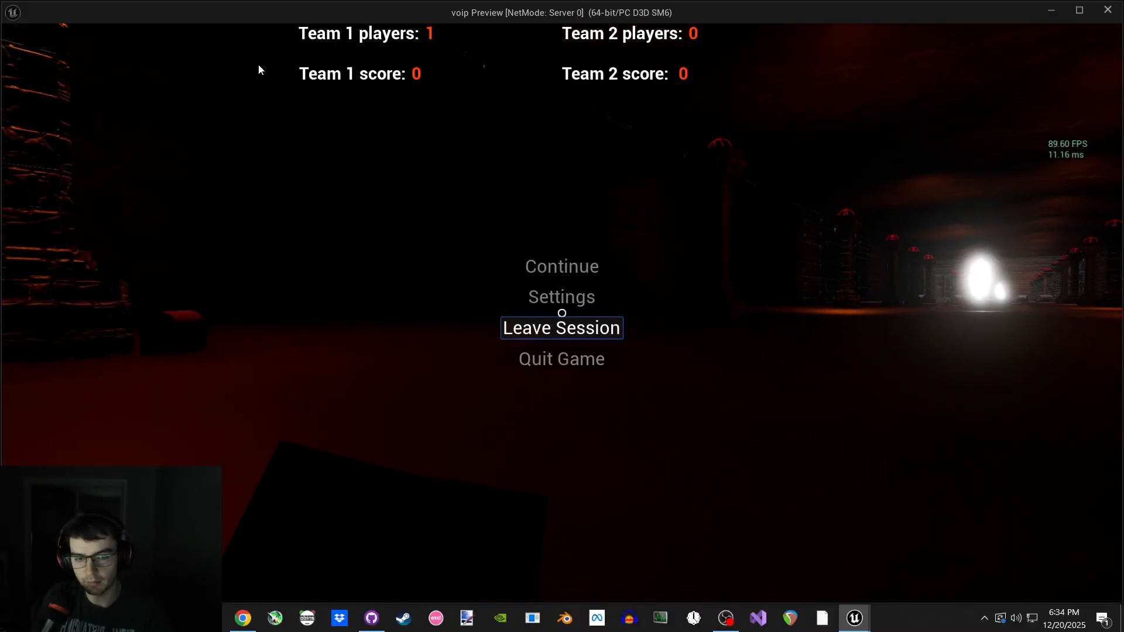
key("Up")
key("Return")
key("Escape")
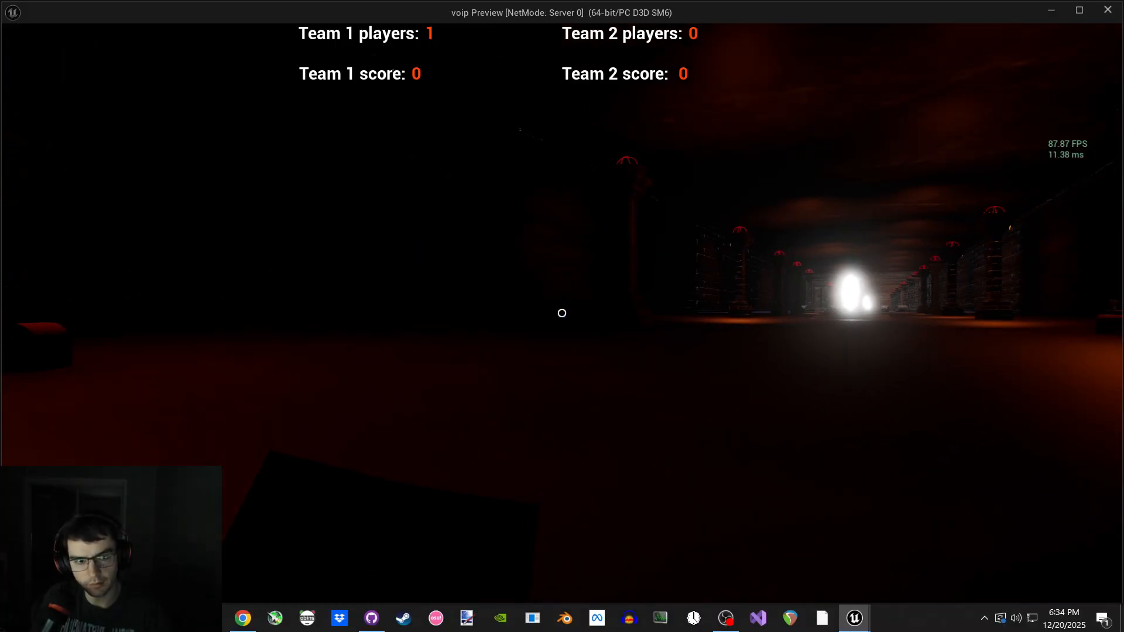
- Open the Audio page from the pause menu's Settings and turn on Test Voice
key("Escape")
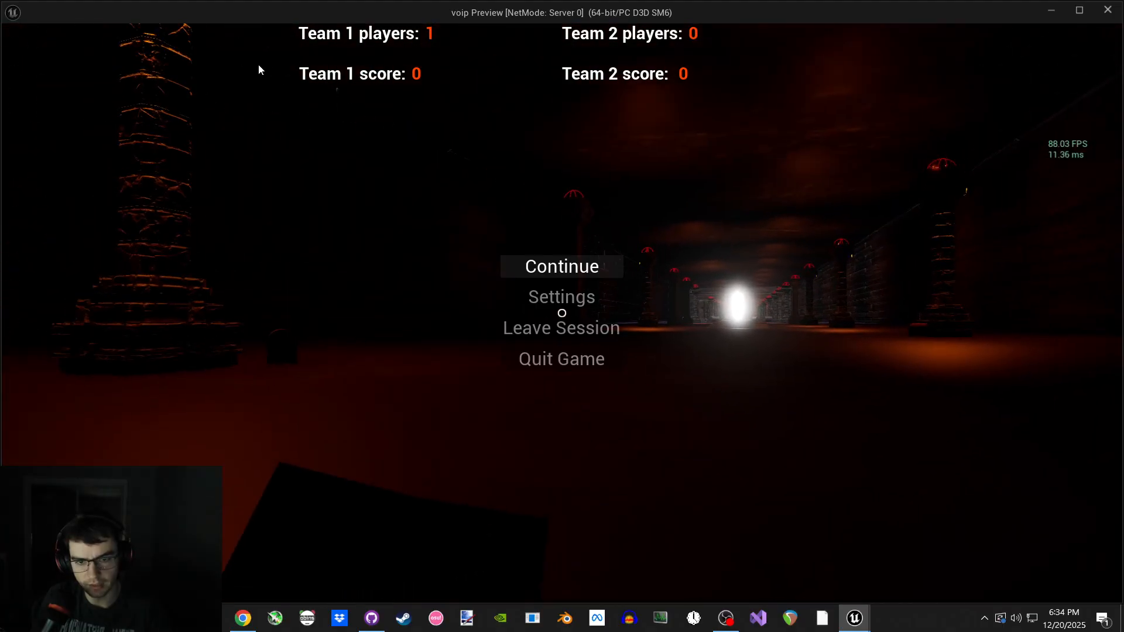
key("Down")
key("Return")
key("Down")
key("Down")
key("Return")
key("Up")
key("Up")
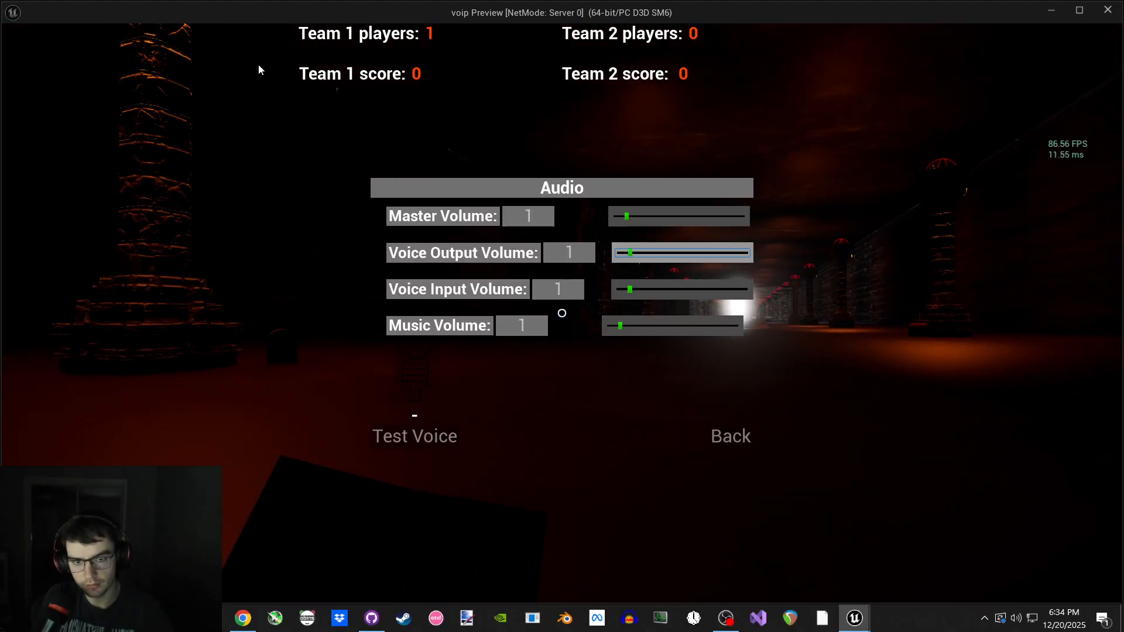
key("Down")
key("Down")
key("Left")
key("Return")
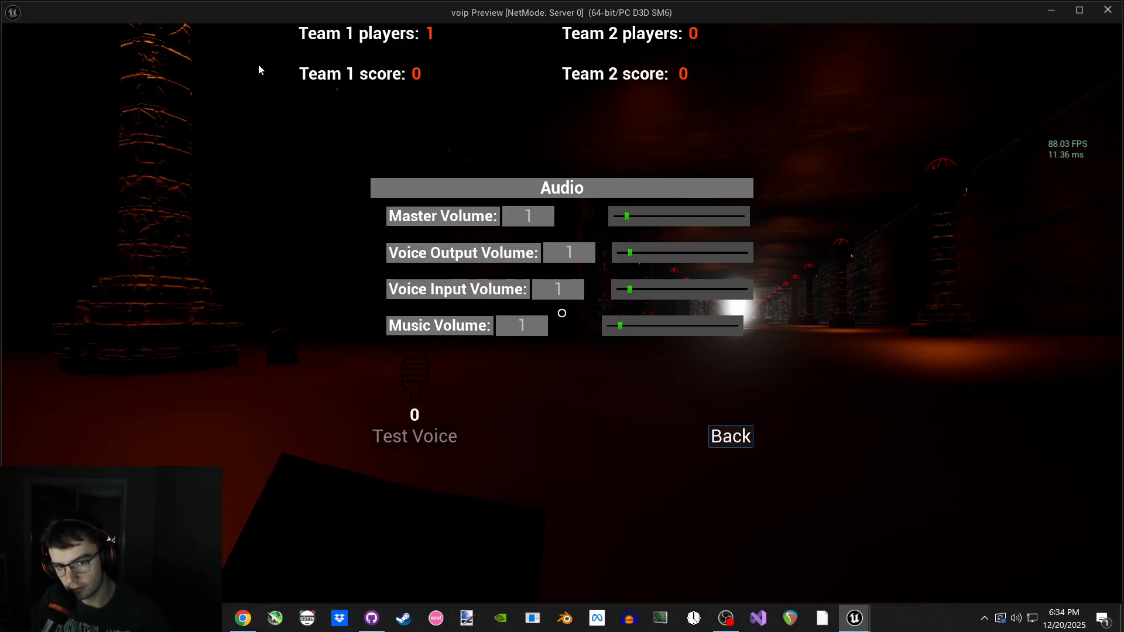
- Set the Voice Output Volume to 3.25
key("Up")
key("Up")
key("Up")
key("Right")
key("Right")
key("Right")
key("Right")
key("Right")
key("Right")
key("Right")
key("Right")
key("Right")
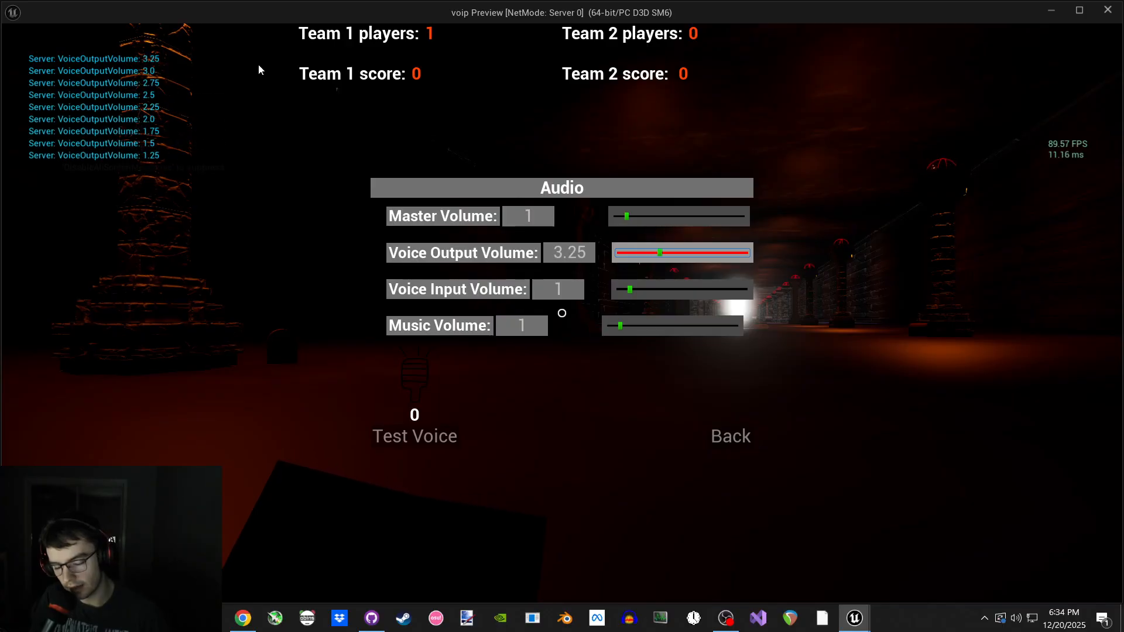
- Raise the Voice Output Volume to 6.5
key("Right")
key("Right")
key("Right")
key("Right")
key("Right")
key("Right")
key("Right")
key("Right")
key("Right")
key("Right")
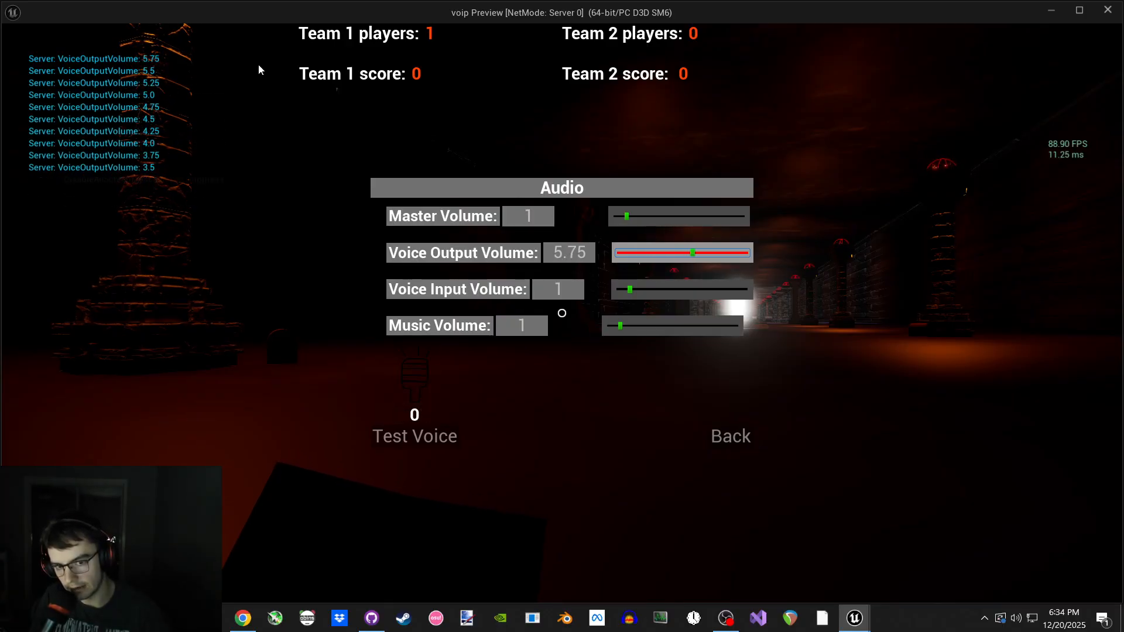
key("Right")
key("Right")
key("Right")
- Set the Voice Input Volume to 4.5
key("Down")
key("Right")
key("Right")
key("Right")
key("Right")
key("Right")
key("Right")
key("Right")
key("Right")
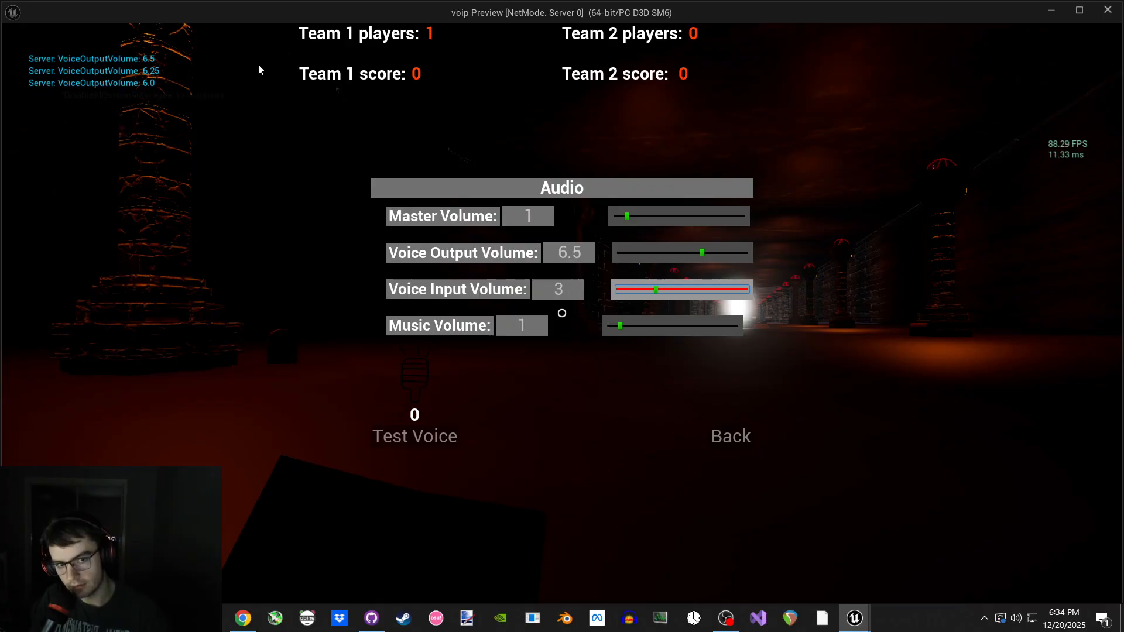
key("Right")
key("Right")
key("Right")
key("Right")
key("Right")
key("Right")
- Turn off Test Voice and leave the Audio settings to return to the match
key("Down")
key("Down")
key("Left")
key("Return")
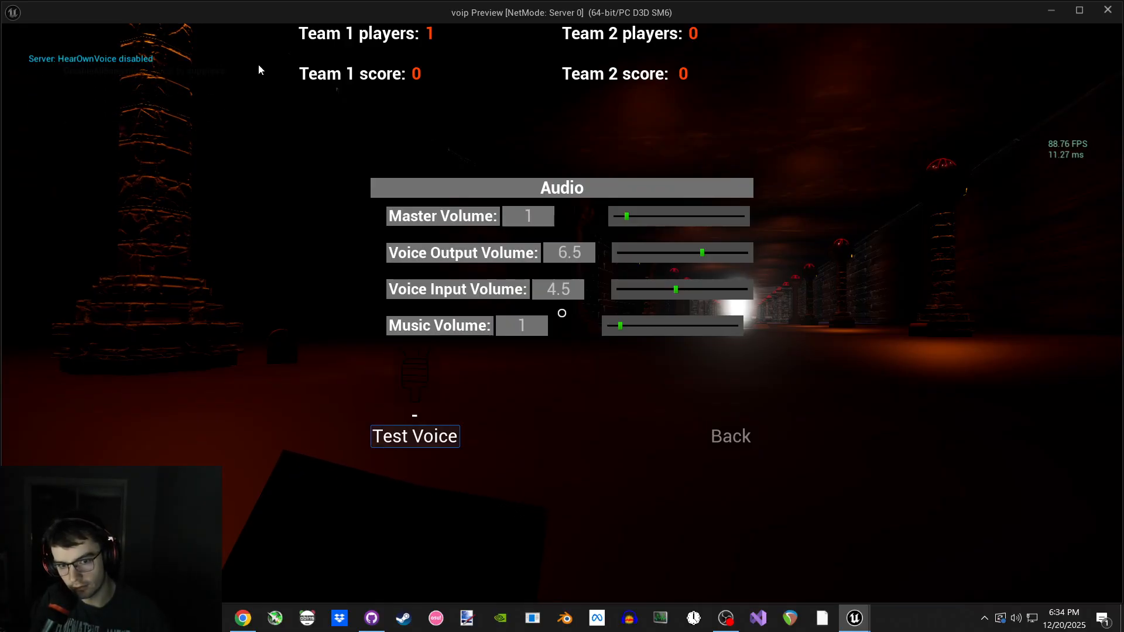
key("Right")
key("Return")
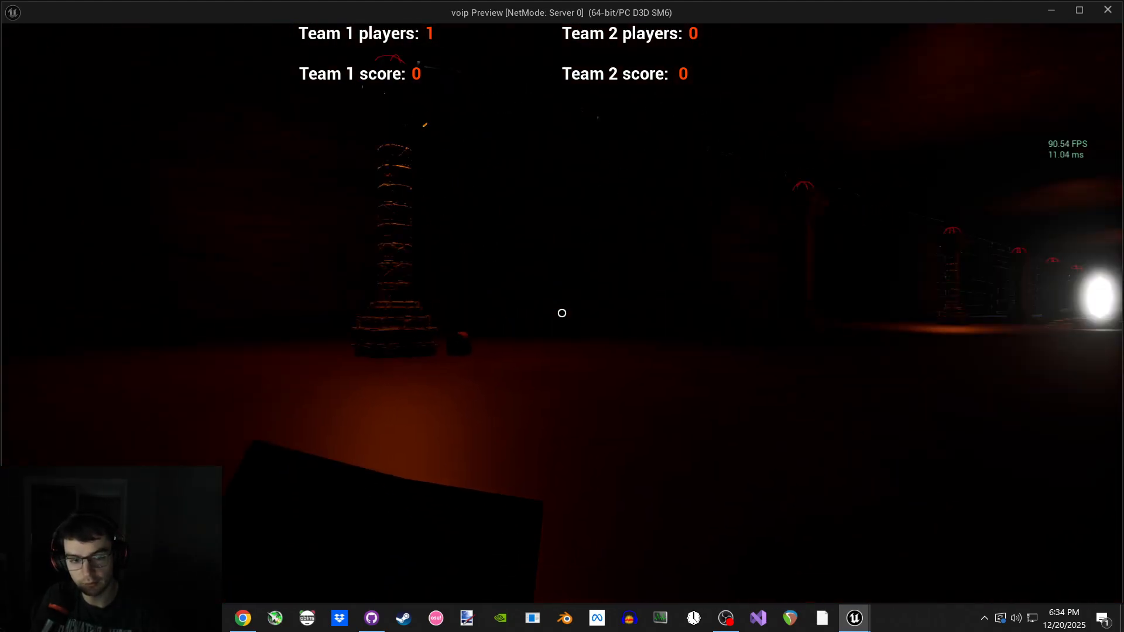
- Open and close the pause menu during the match, moving through the hall in between to check that game control returns
key("Escape")
left_click(258, 65)
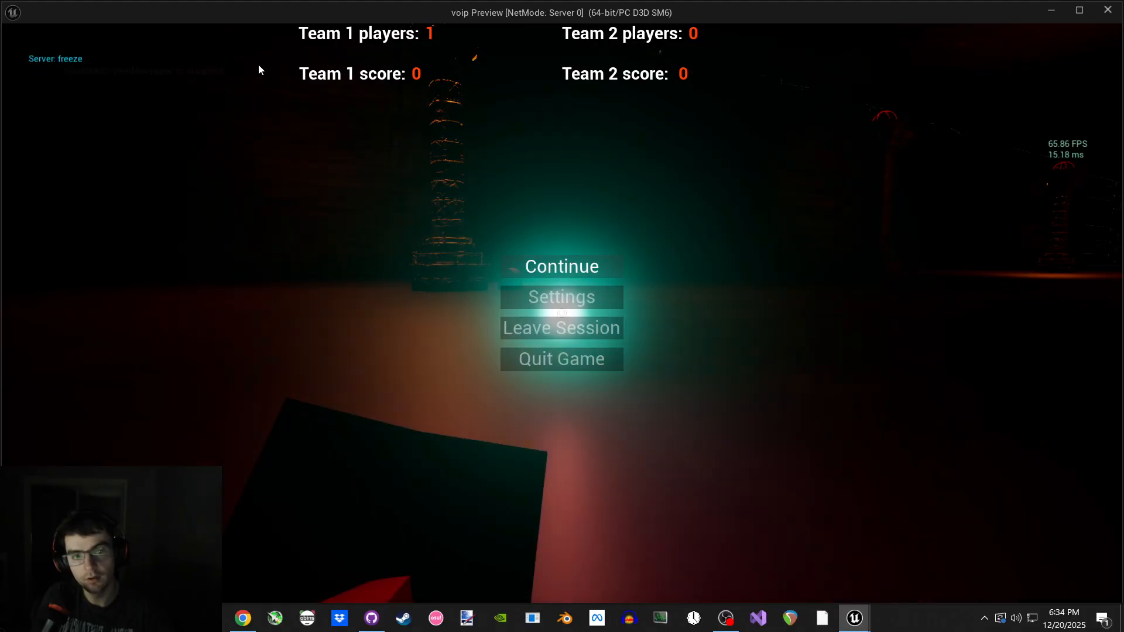
key("Return")
left_click(562, 313)
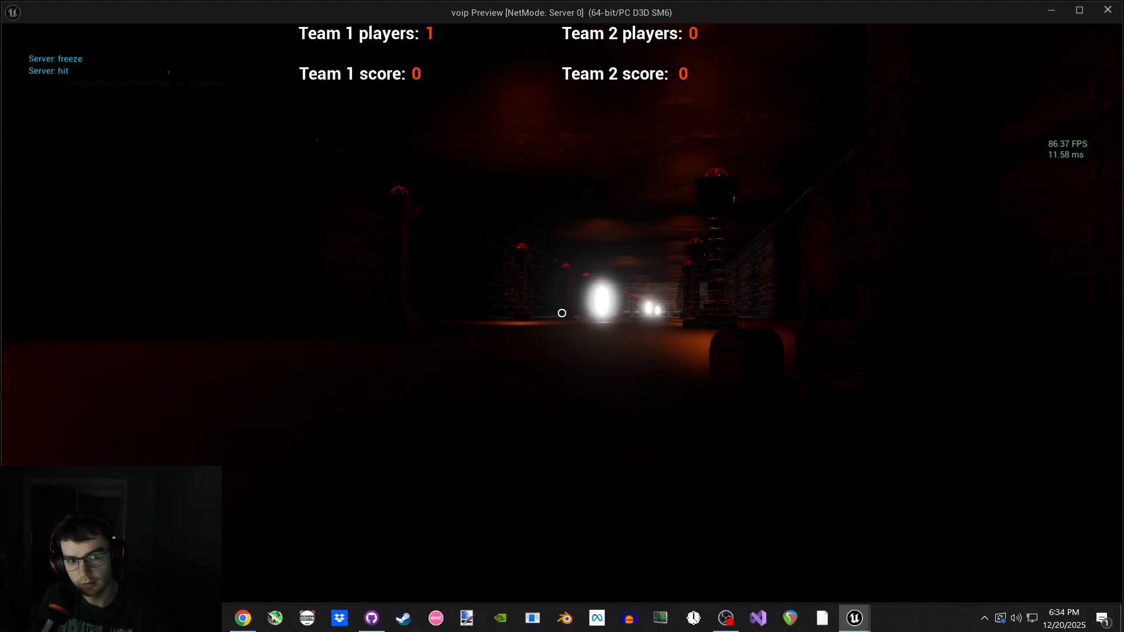
left_click(562, 313)
key("w")
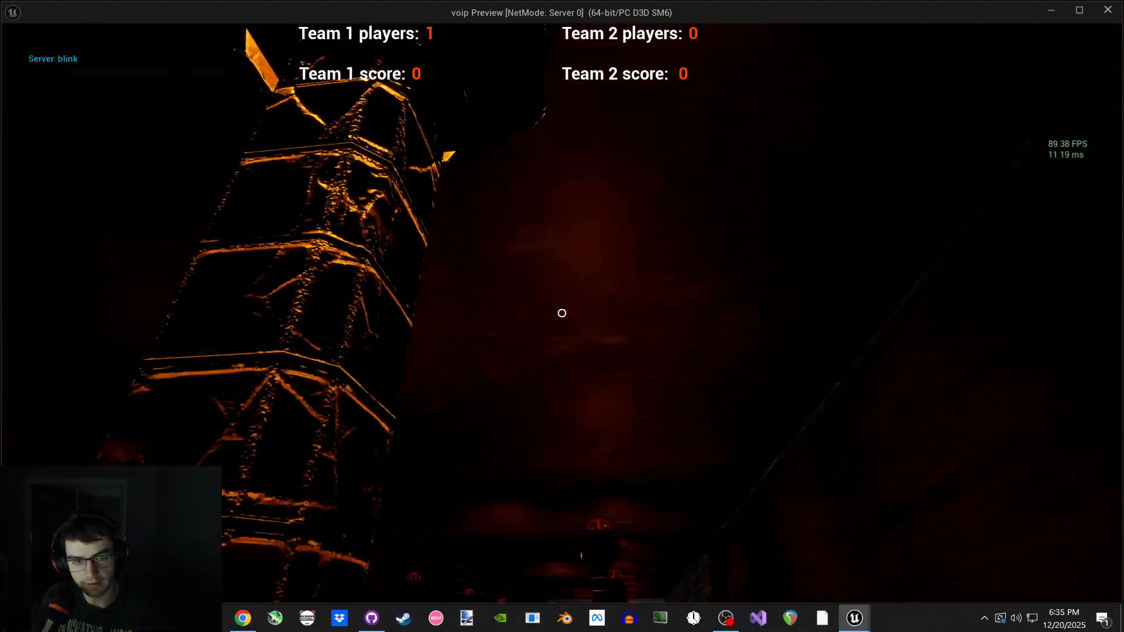
key("Escape")
key("Escape")
key("w")
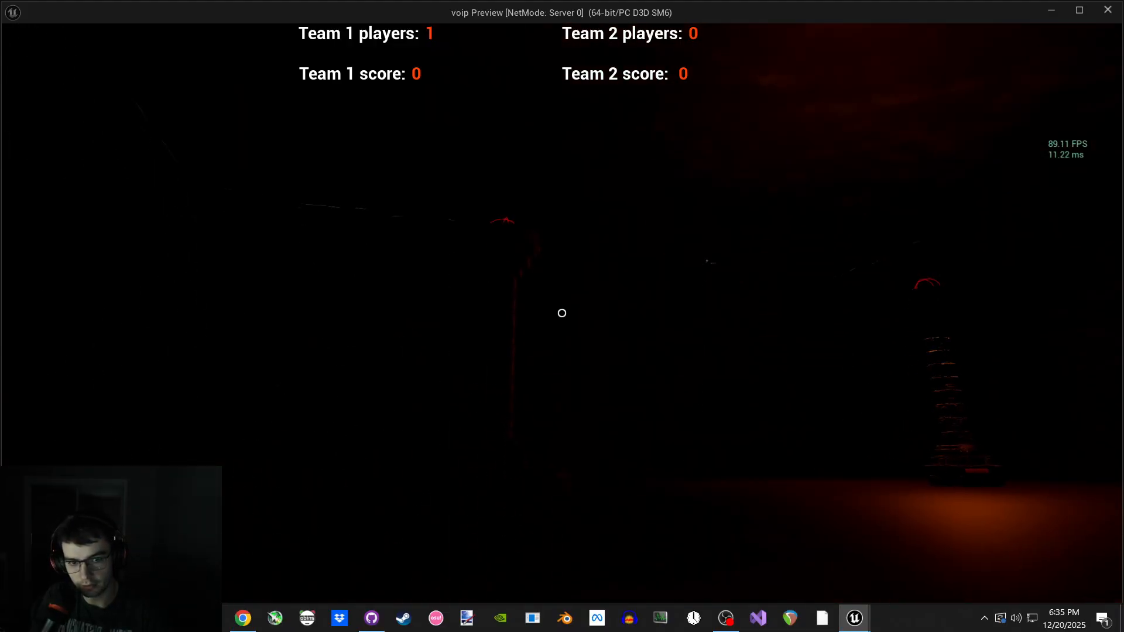
key("w")
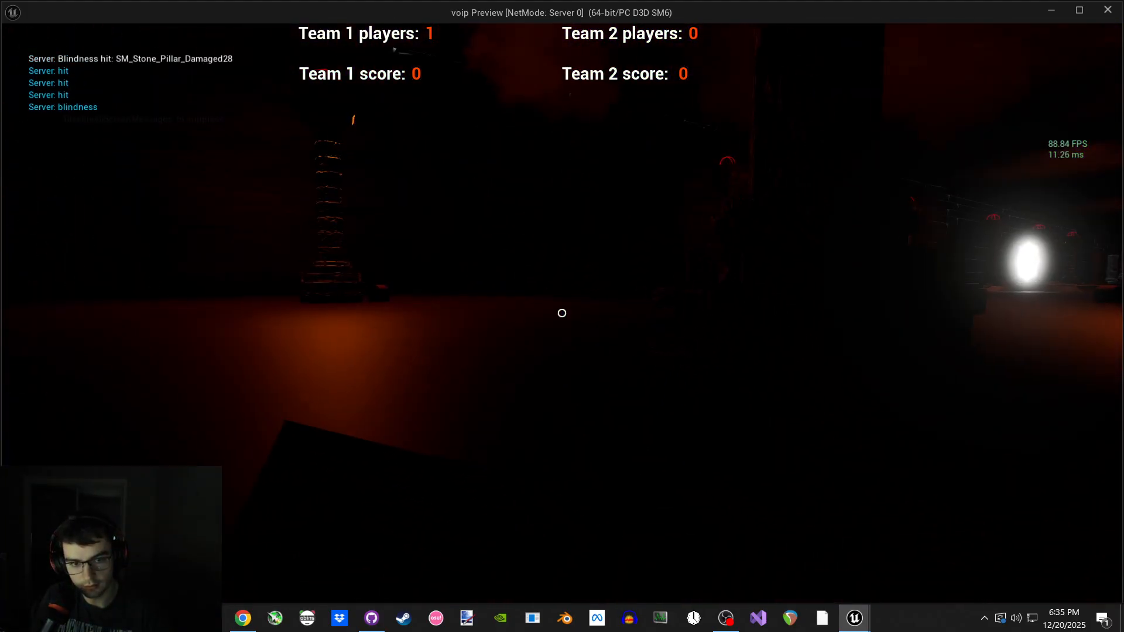
- Leave the session from the pause menu and exit the game from the main menu
key("Escape")
key("Down")
key("Return")
key("Down")
key("Down")
key("Up")
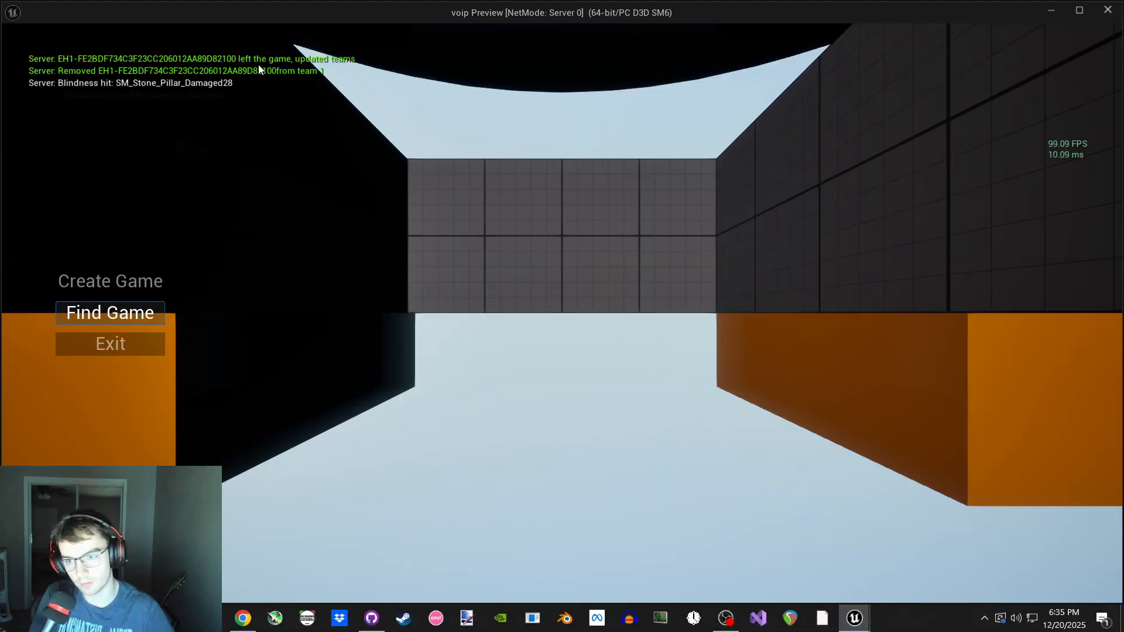
key("Down")
key("Return")
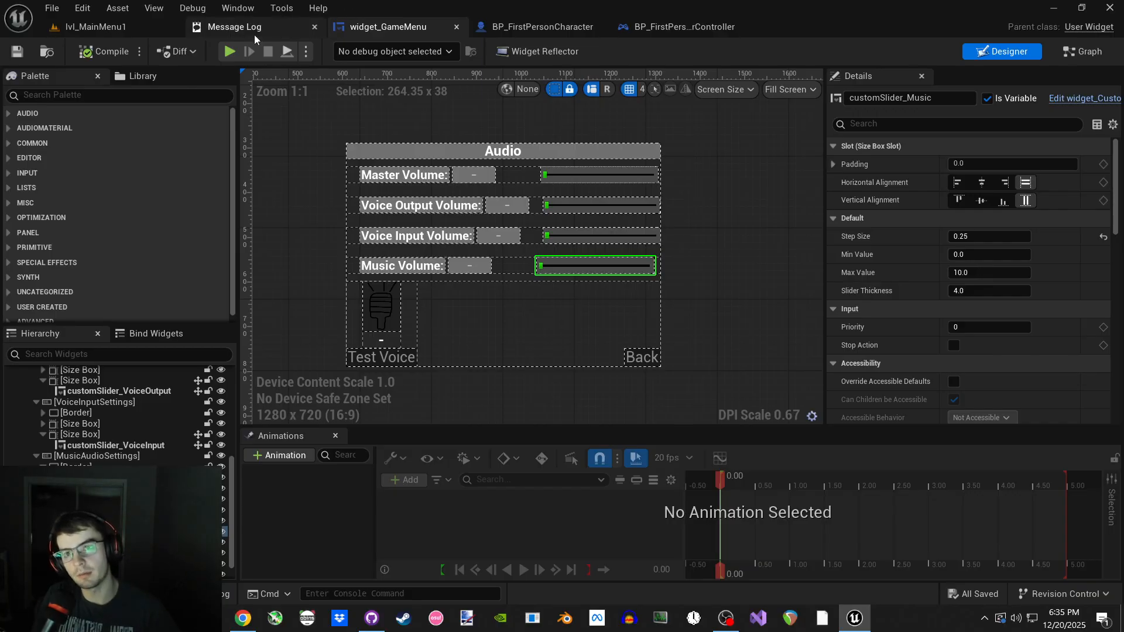
- Run the lvl_MainMenu1 level in the editor viewport and exit the game from its main menu
left_click(128, 27)
left_click(337, 52)
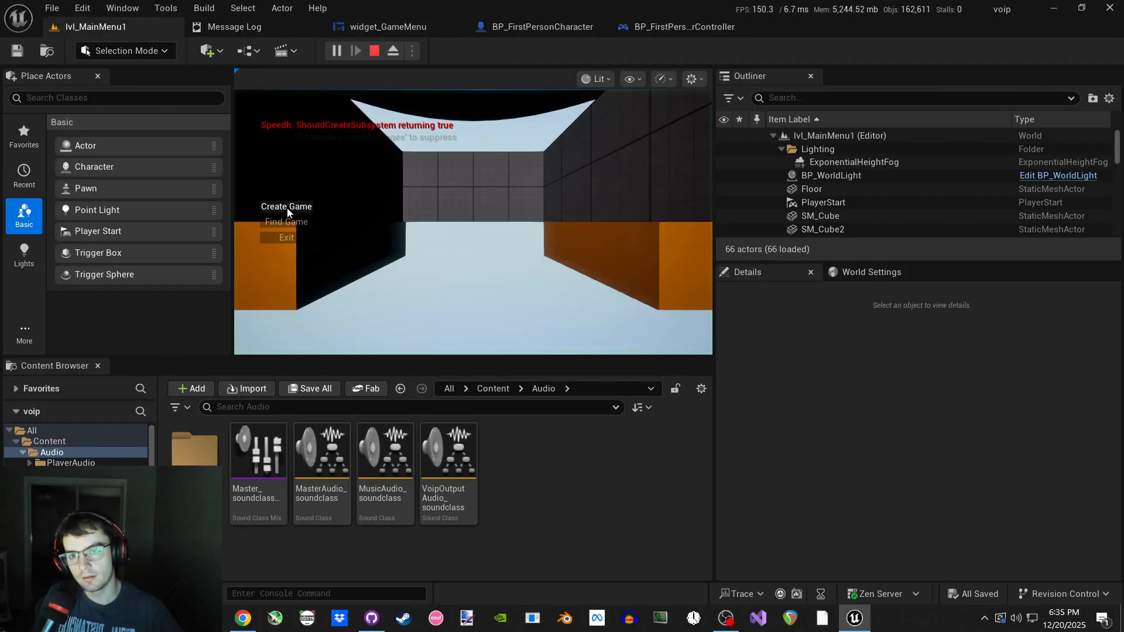
left_click(291, 234)
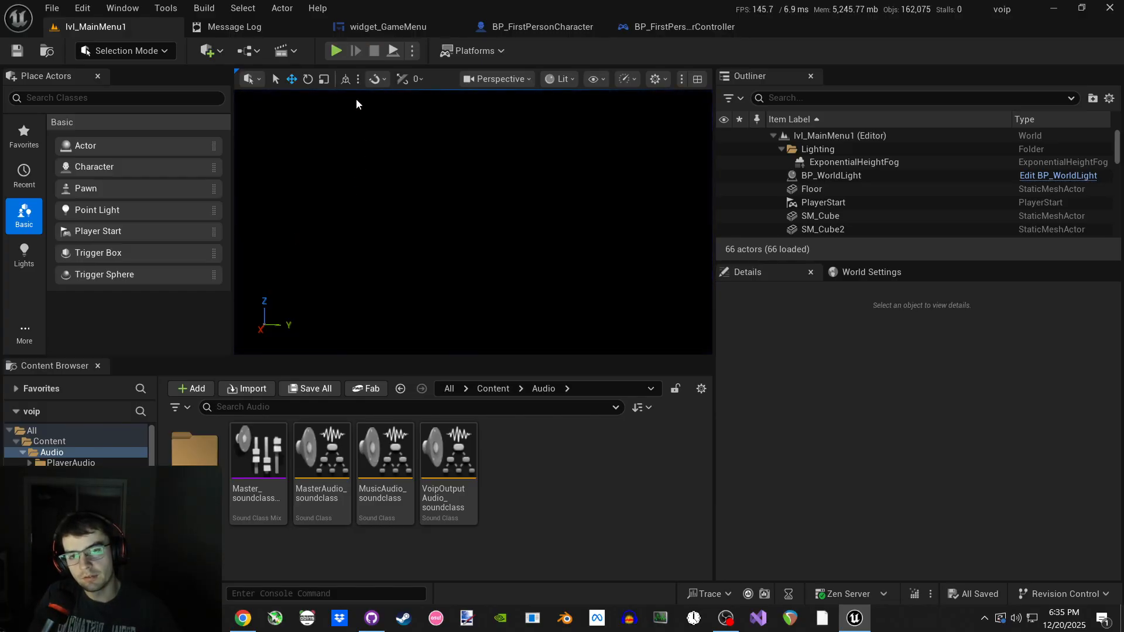
- Run the level again, create a session on the Hall level and leave that session from the pause menu
left_click(336, 51)
left_click(275, 208)
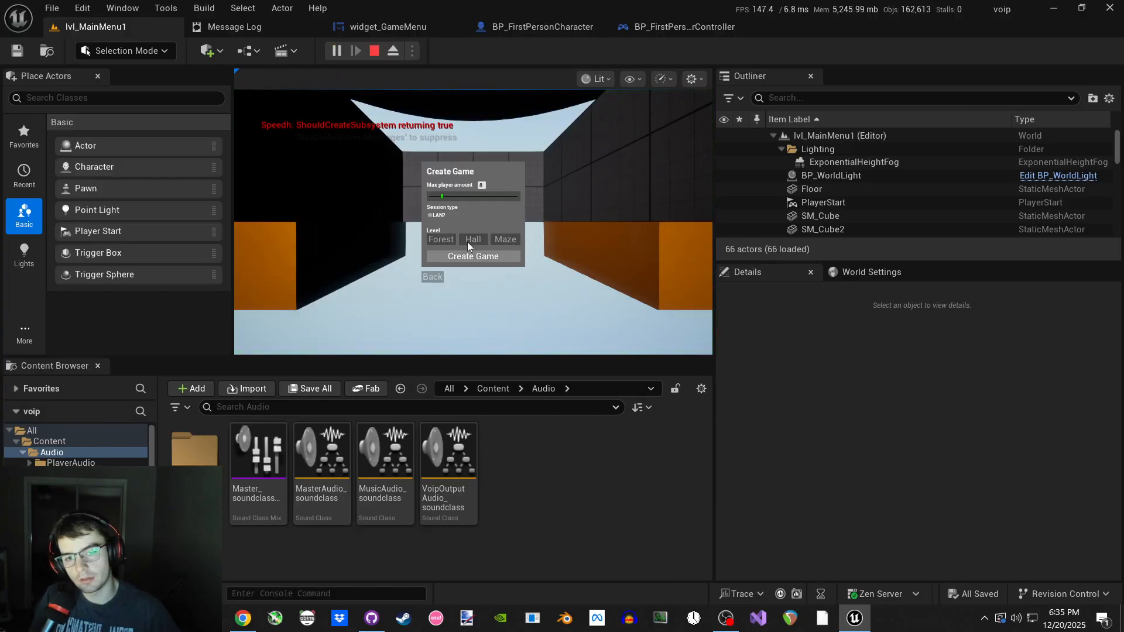
left_click(468, 241)
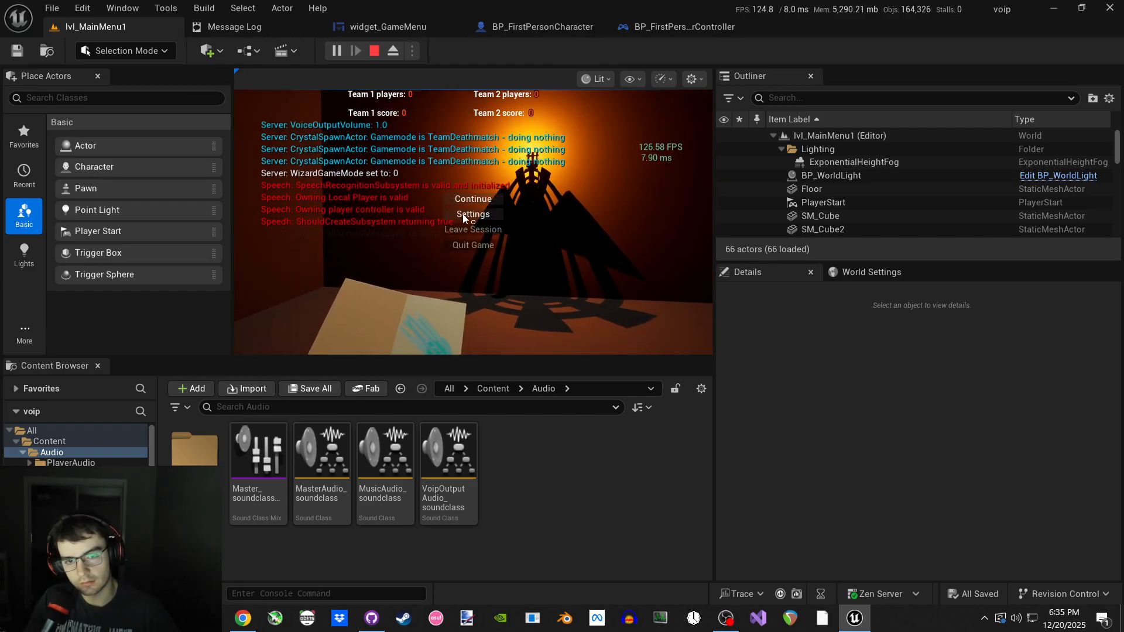
left_click(471, 229)
- Create another session on the Hall level with the Team Deathmatch mode and resume into the match
left_click(276, 207)
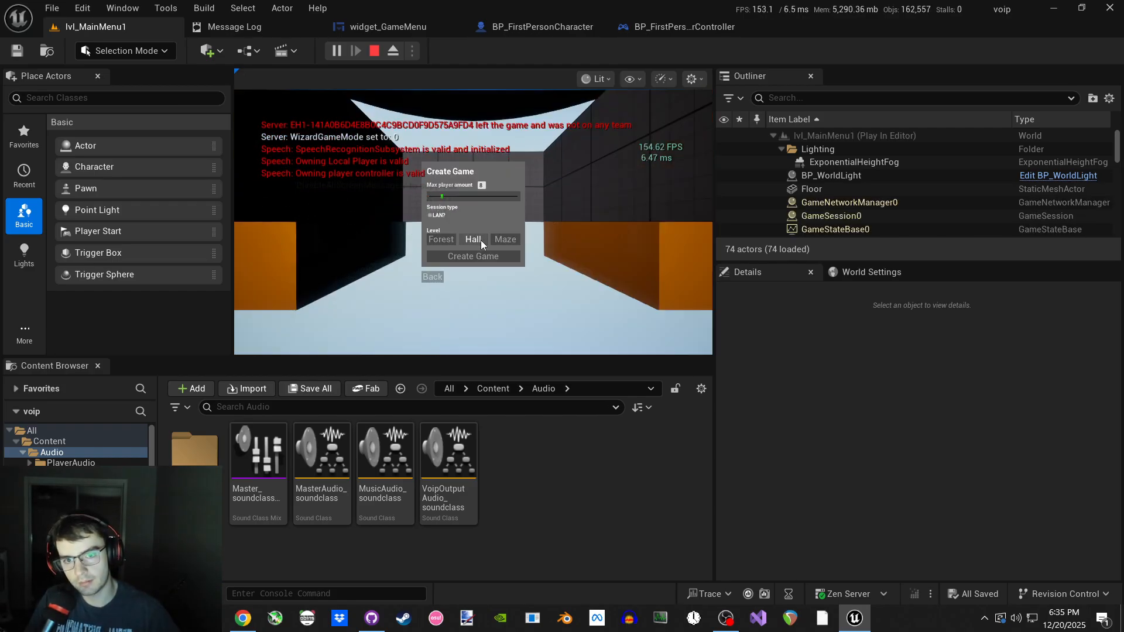
left_click(462, 256)
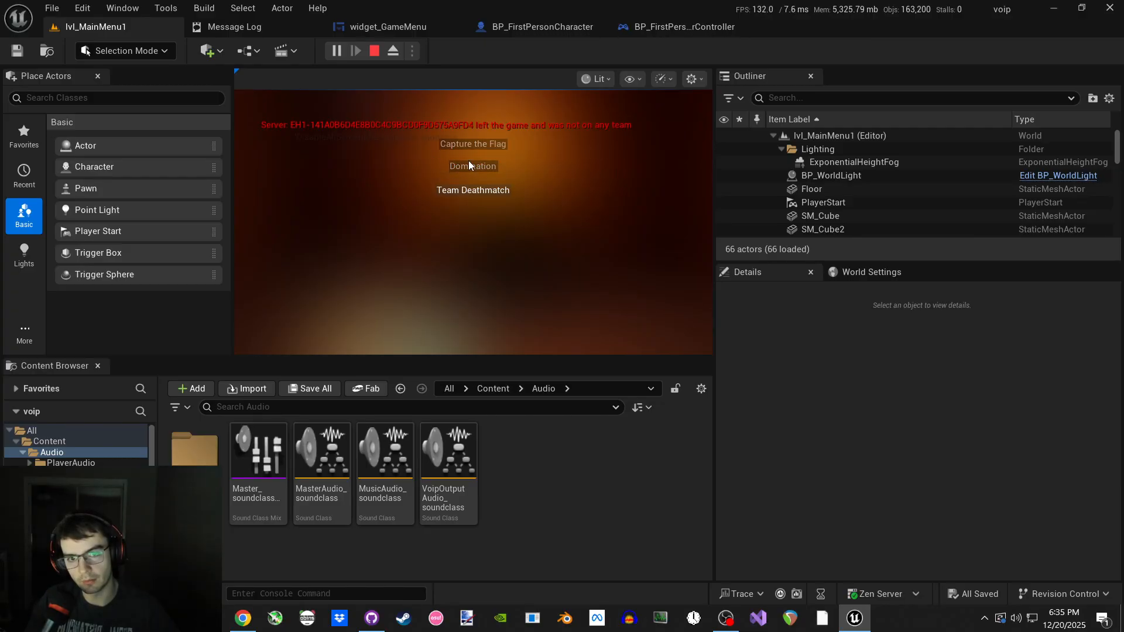
left_click(471, 191)
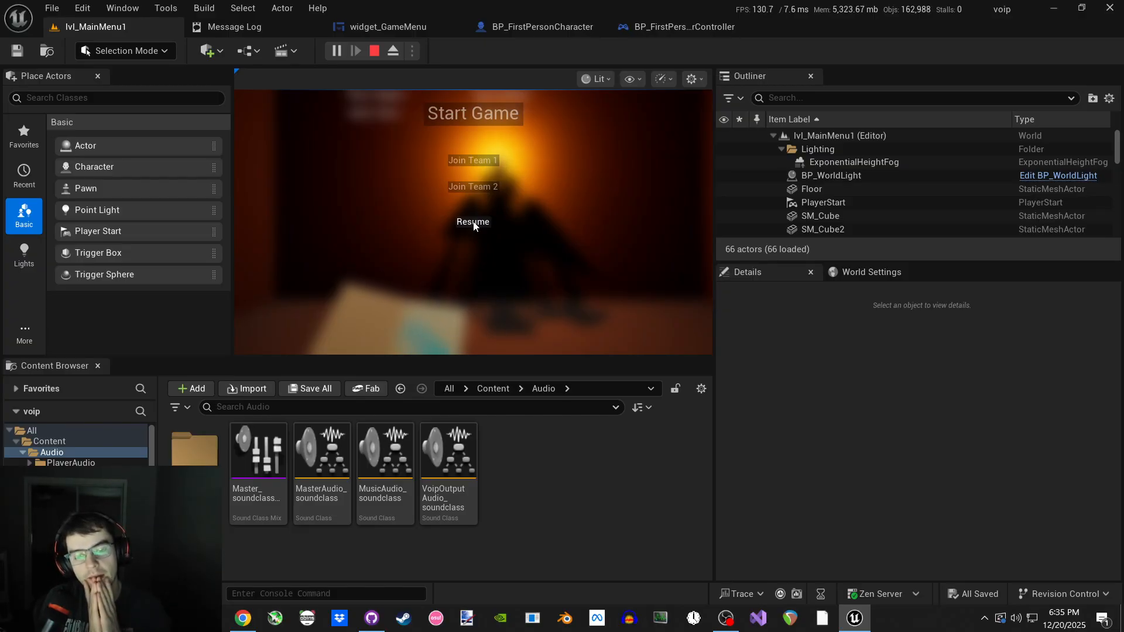
left_click(473, 222)
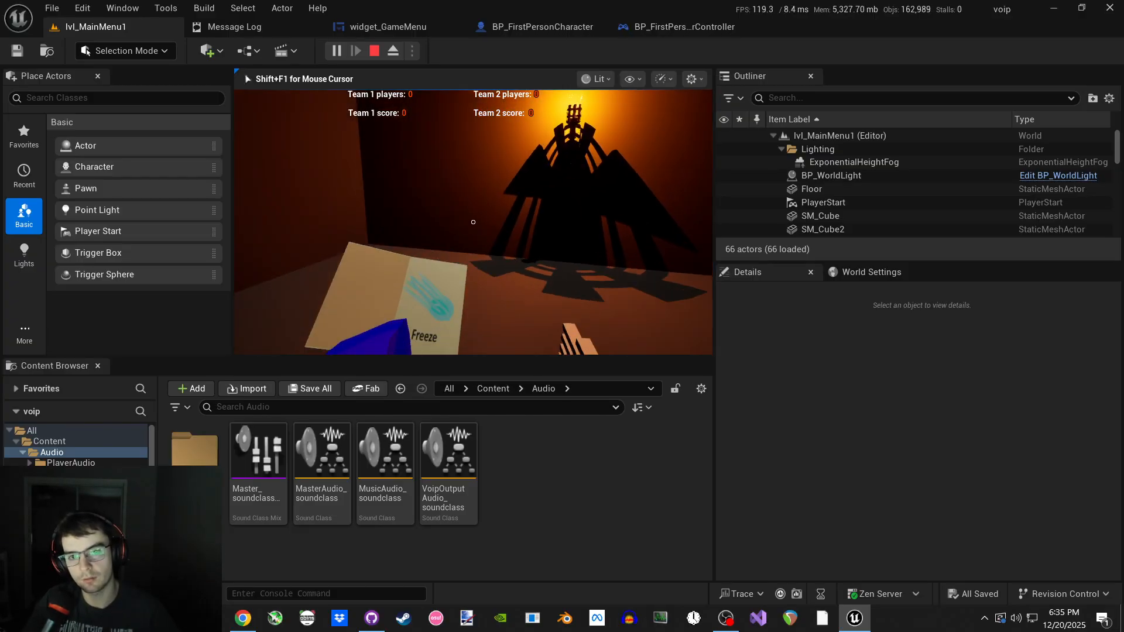
- Open the Audio settings from the pause menu, go back and continue the match
key("Escape")
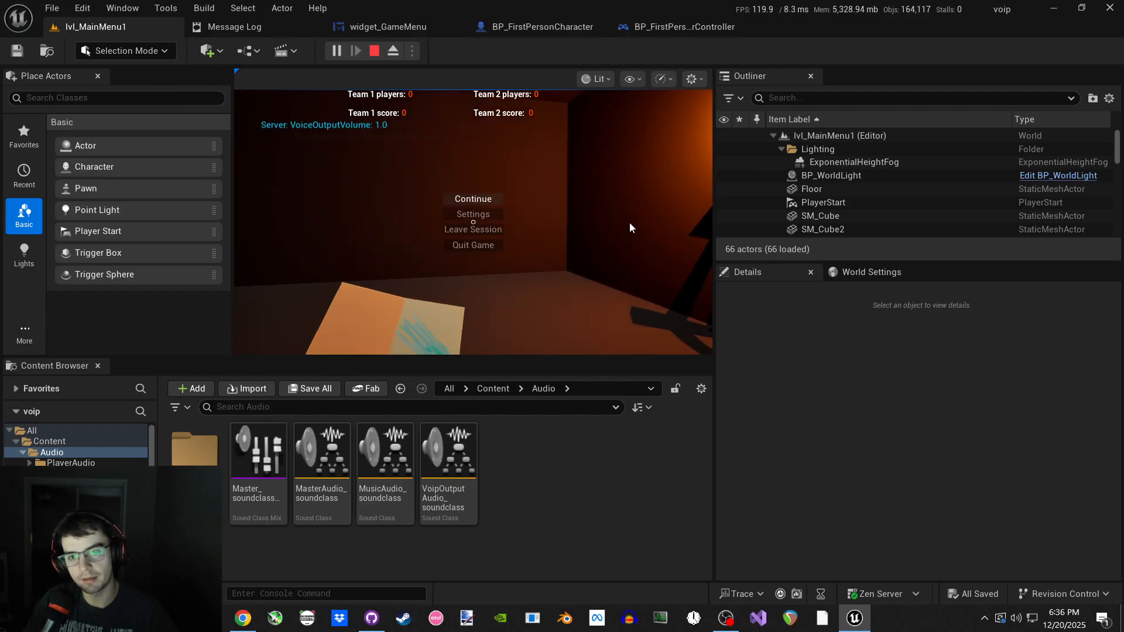
left_click(473, 229)
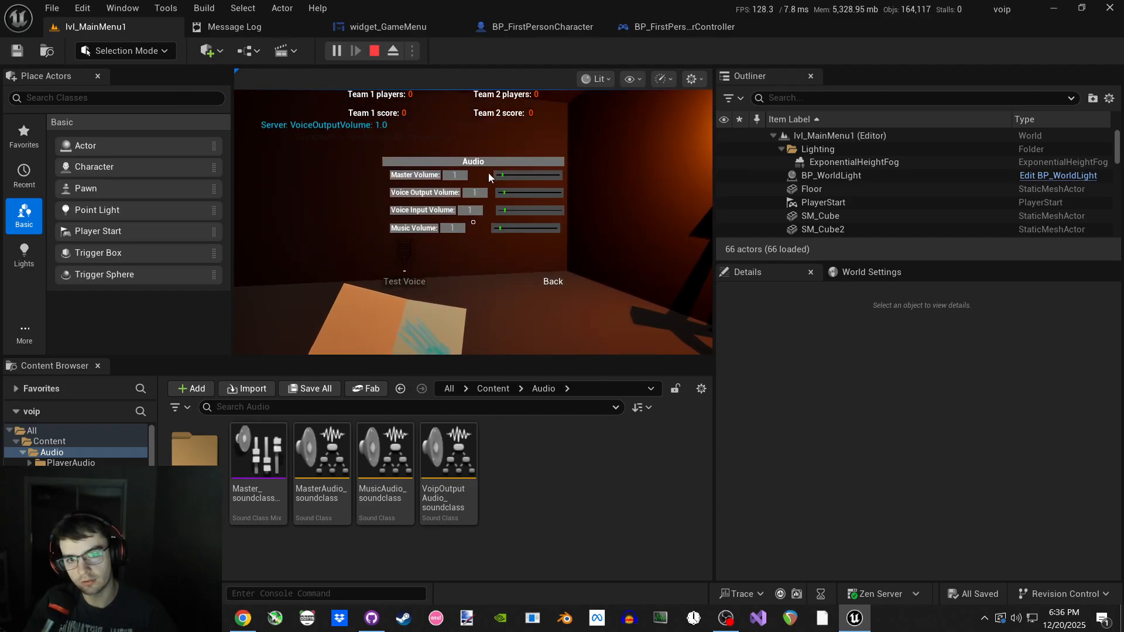
left_click(552, 283)
key("Escape")
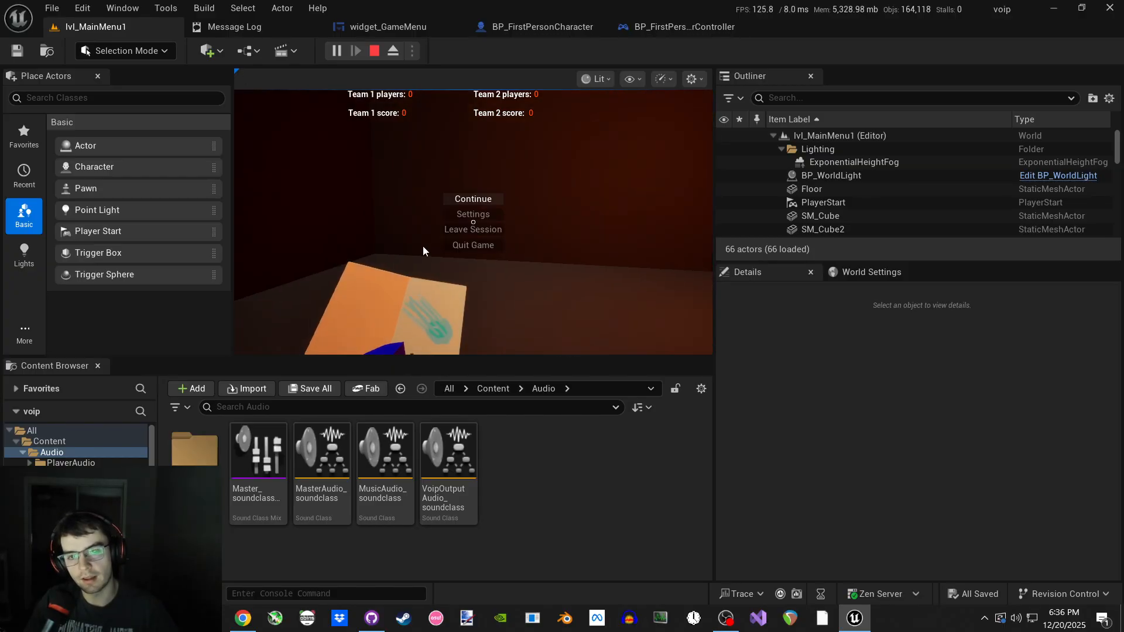
key("Escape")
left_click(467, 202)
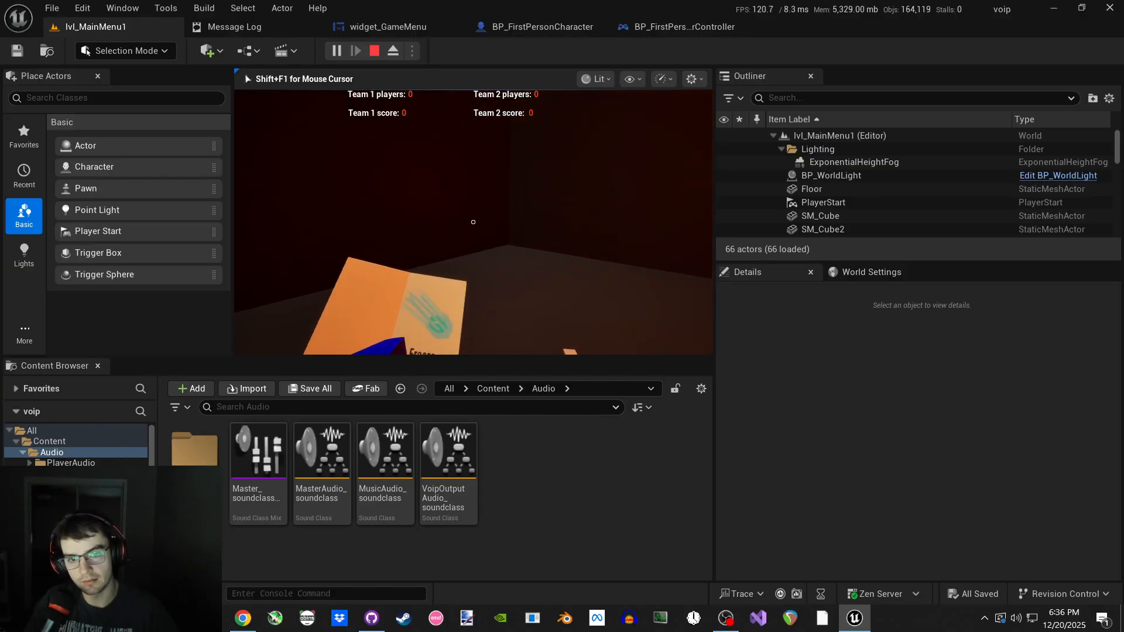
- Join Team 1, switch to Team 2 and close the team menu
key("Tab")
left_click(468, 162)
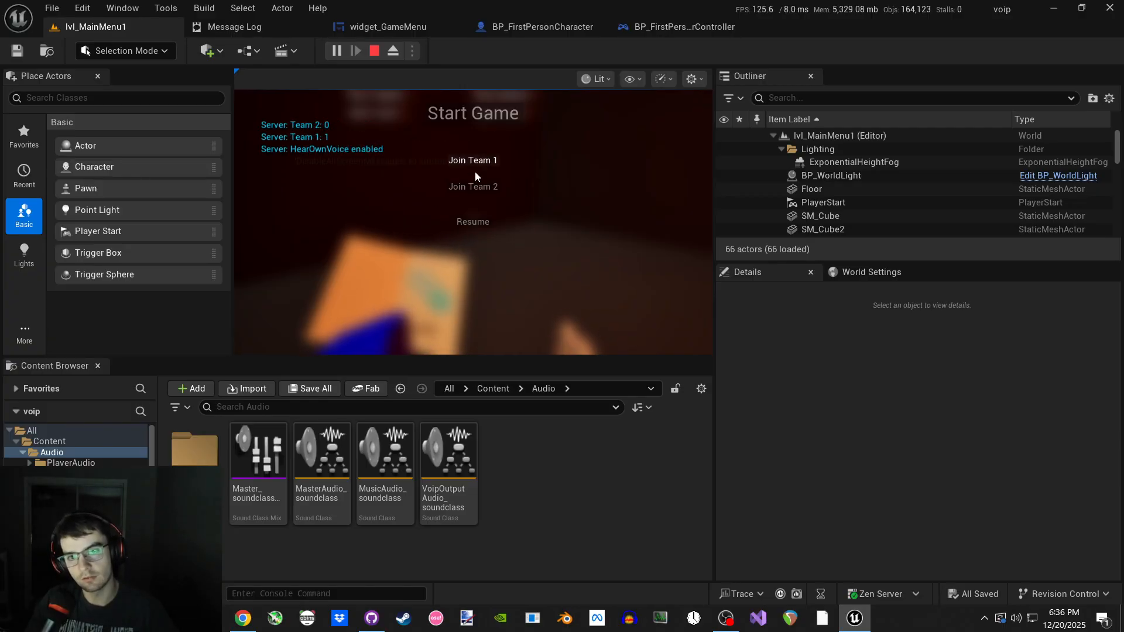
left_click(479, 164)
left_click(478, 191)
key("Tab")
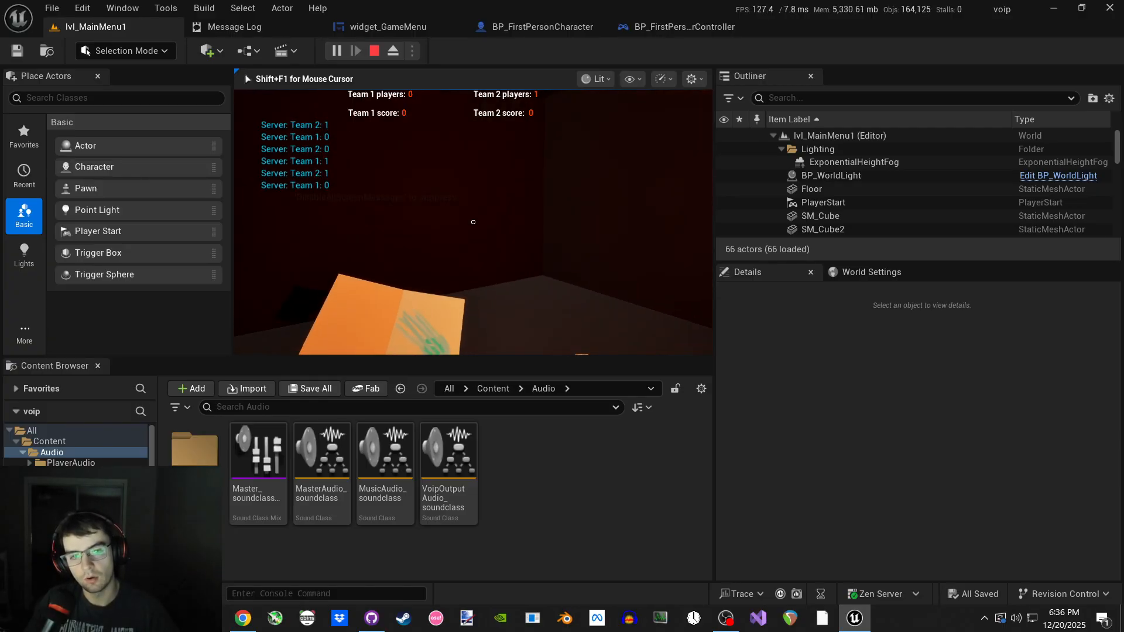
- Alternate between the team menu and the pause menu, using Resume and Continue to test returning to the match
key("w")
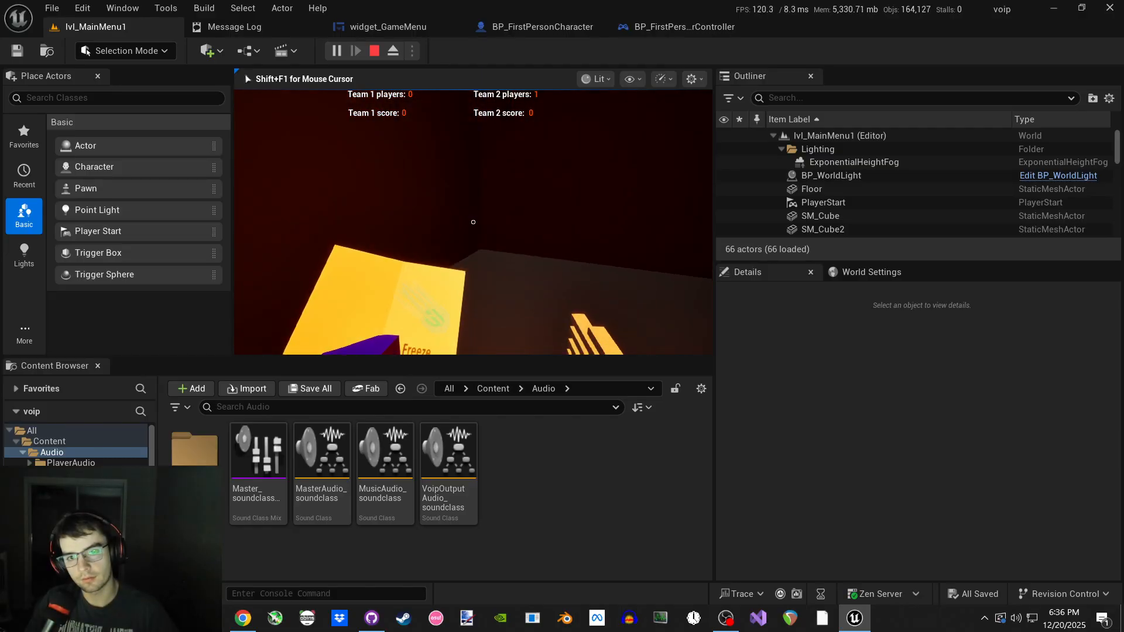
key("Tab")
left_click(474, 224)
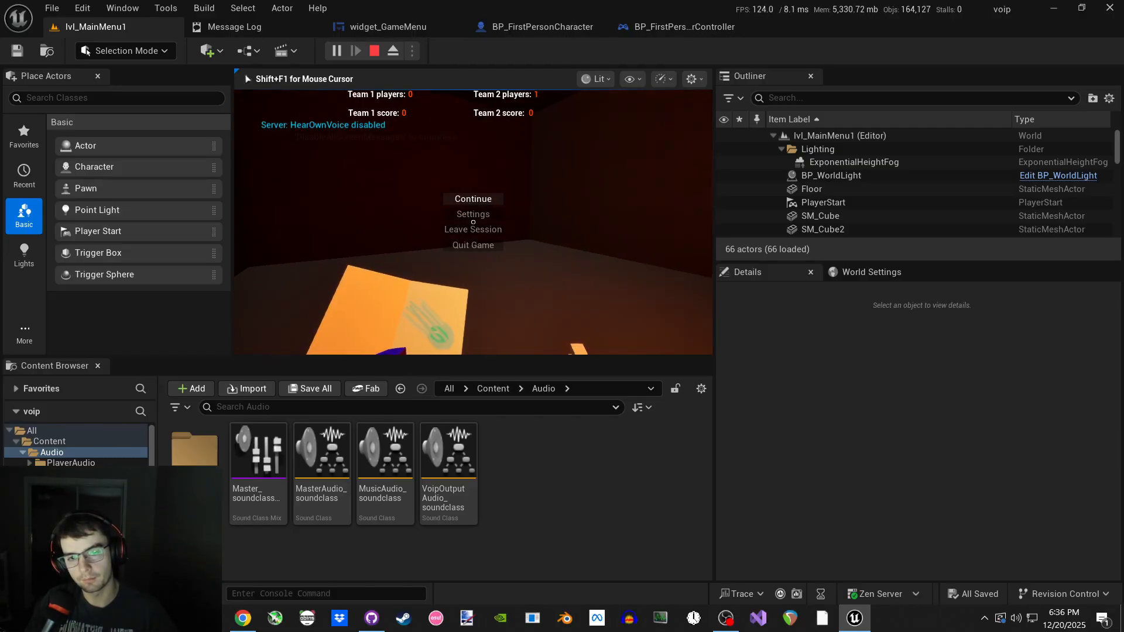
left_click(468, 205)
key("Tab")
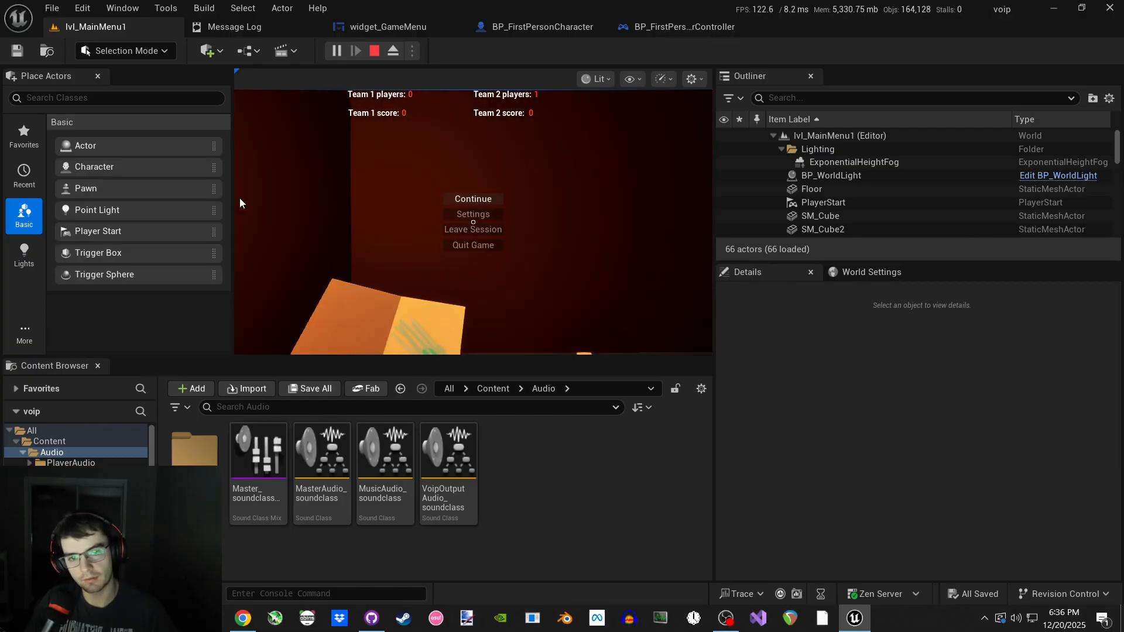
key("Tab")
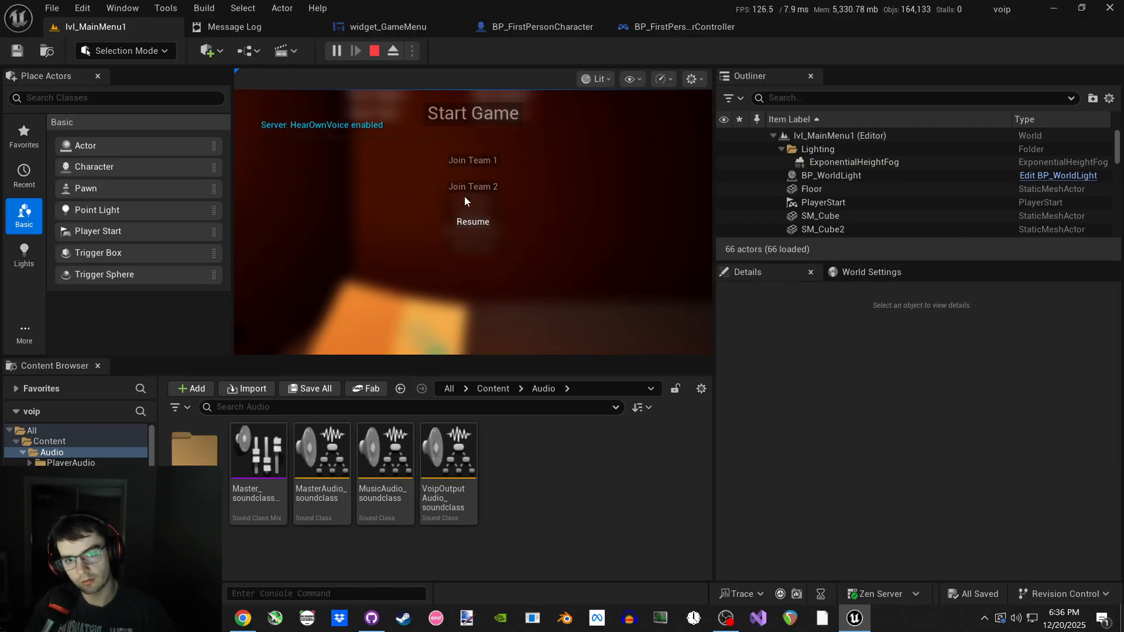
left_click(472, 220)
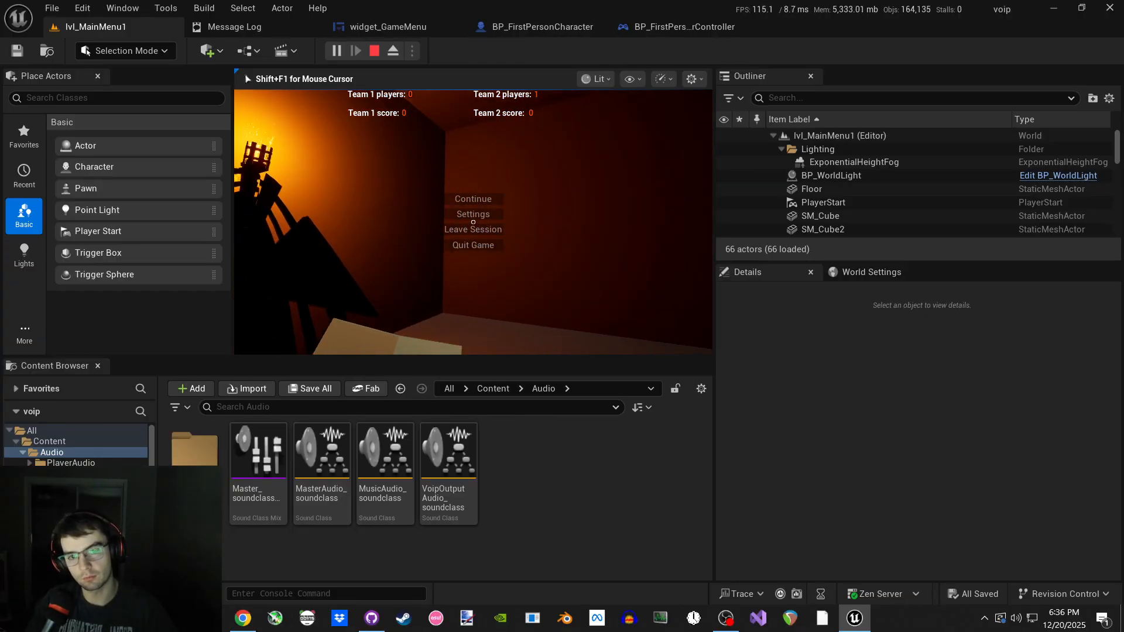
- Continue from the pause menu, resume from the team menu, and continue from the reopened pause menu to the match
key("shift+F1")
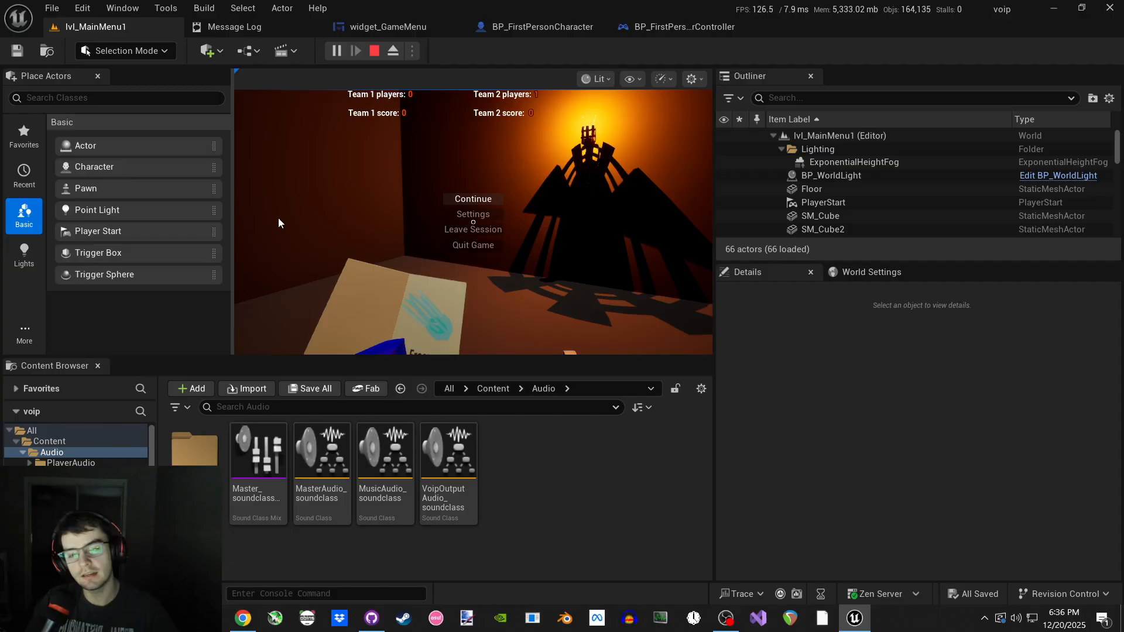
left_click(466, 202)
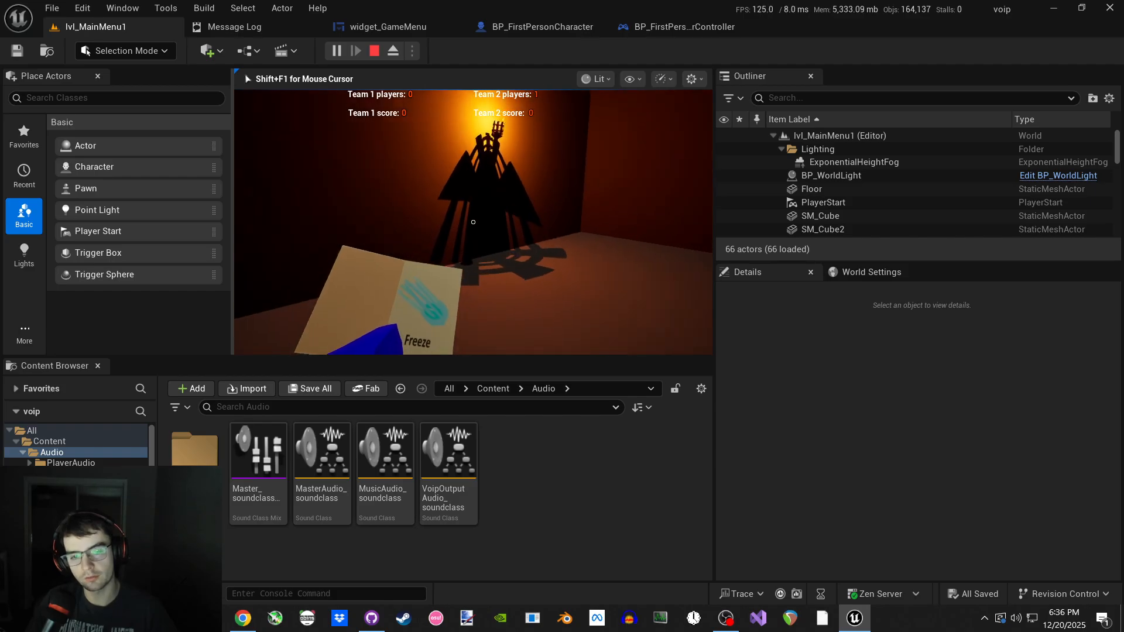
key("Tab")
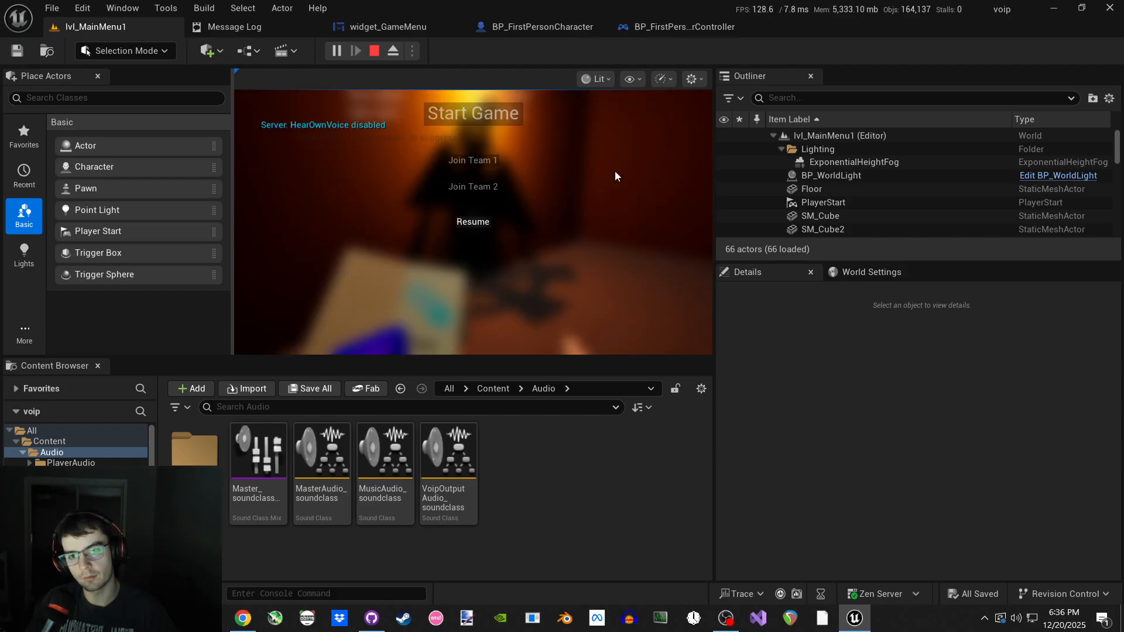
left_click(473, 222)
key("p")
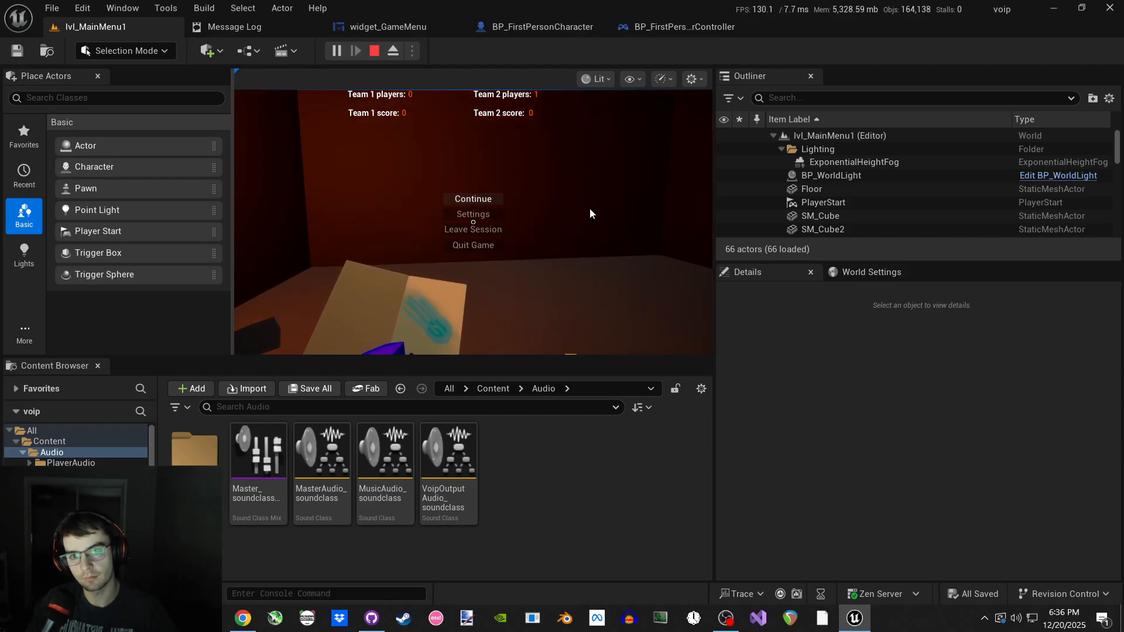
left_click(473, 199)
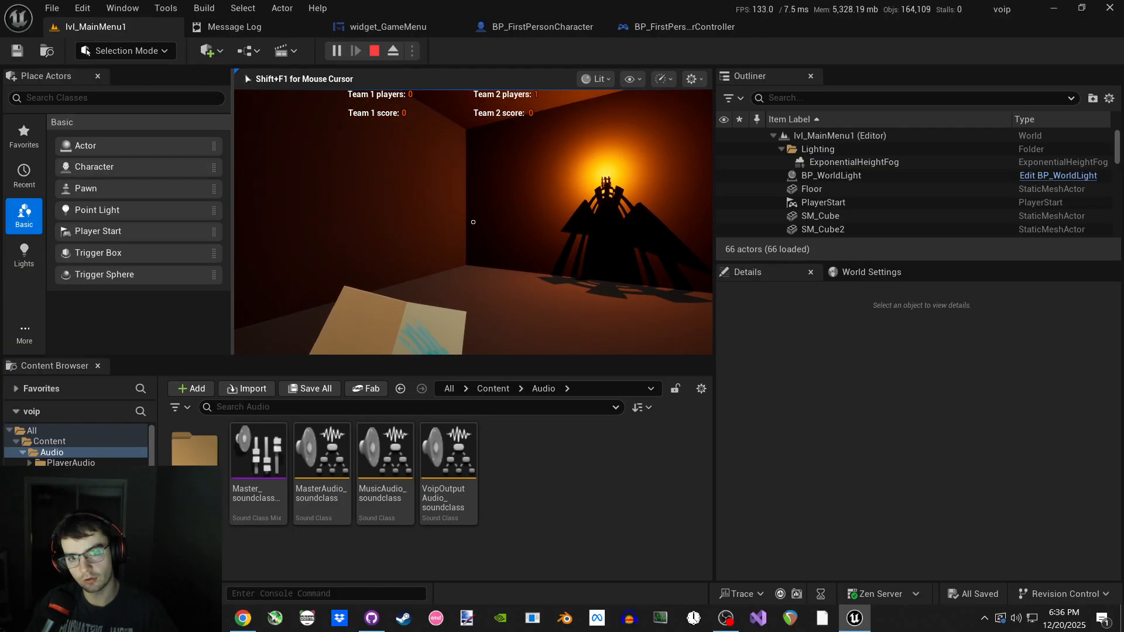
- Walk forward in the match, open the pause menu and continue back into the game
key("w")
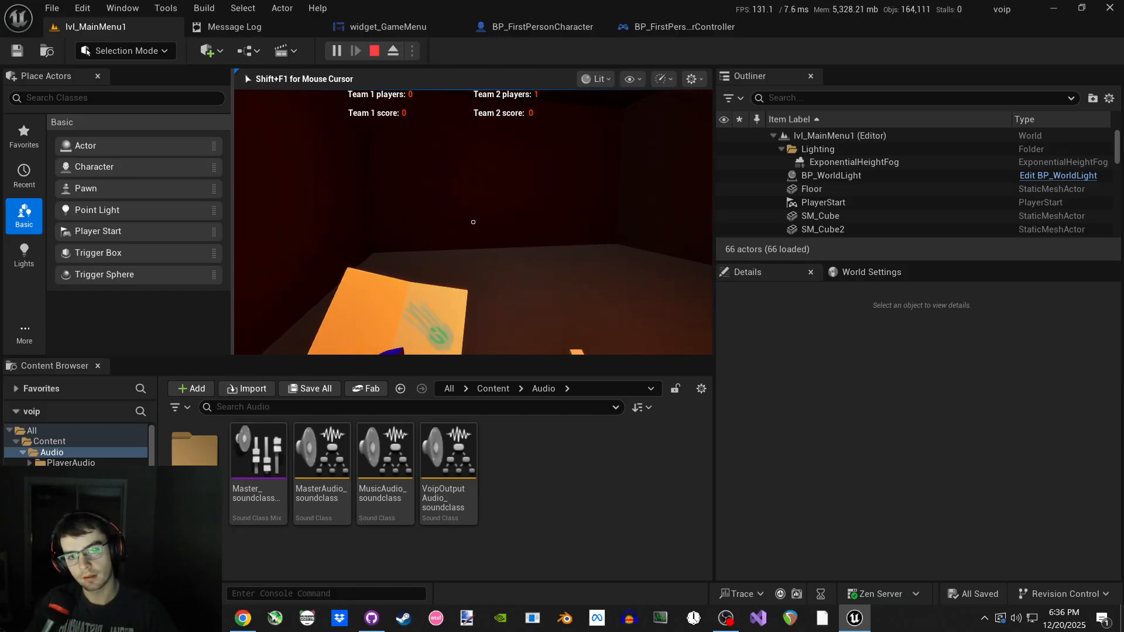
key("Escape")
left_click(472, 222)
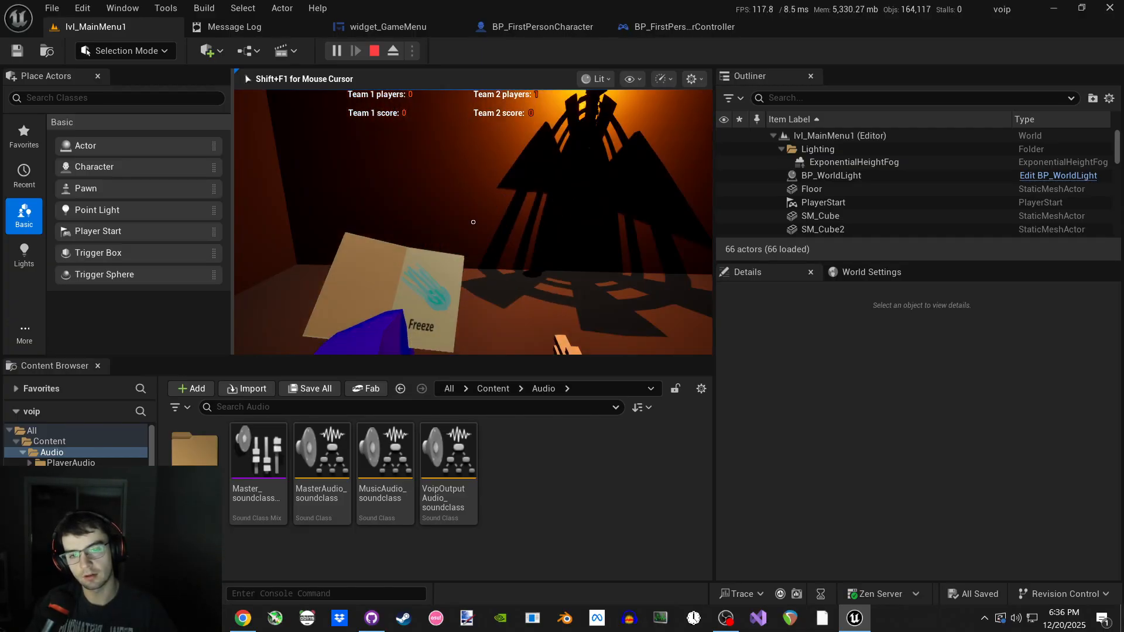
- Leave the match from the pause menu to return to the main menu, and end the viewport preview
key("Escape")
left_click(473, 229)
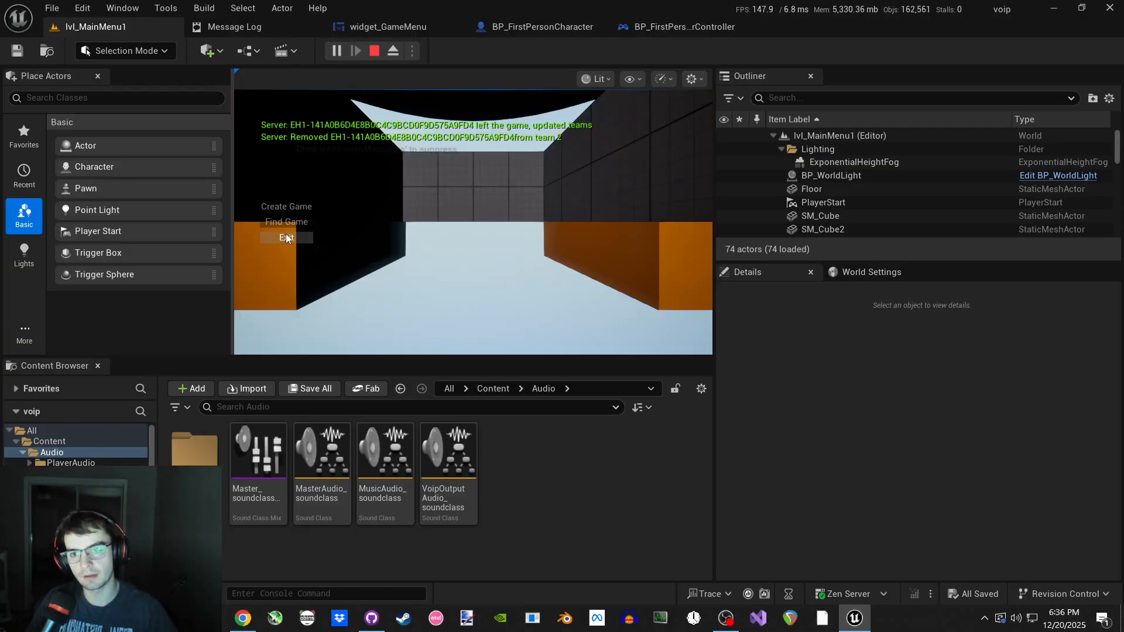
key("Escape")
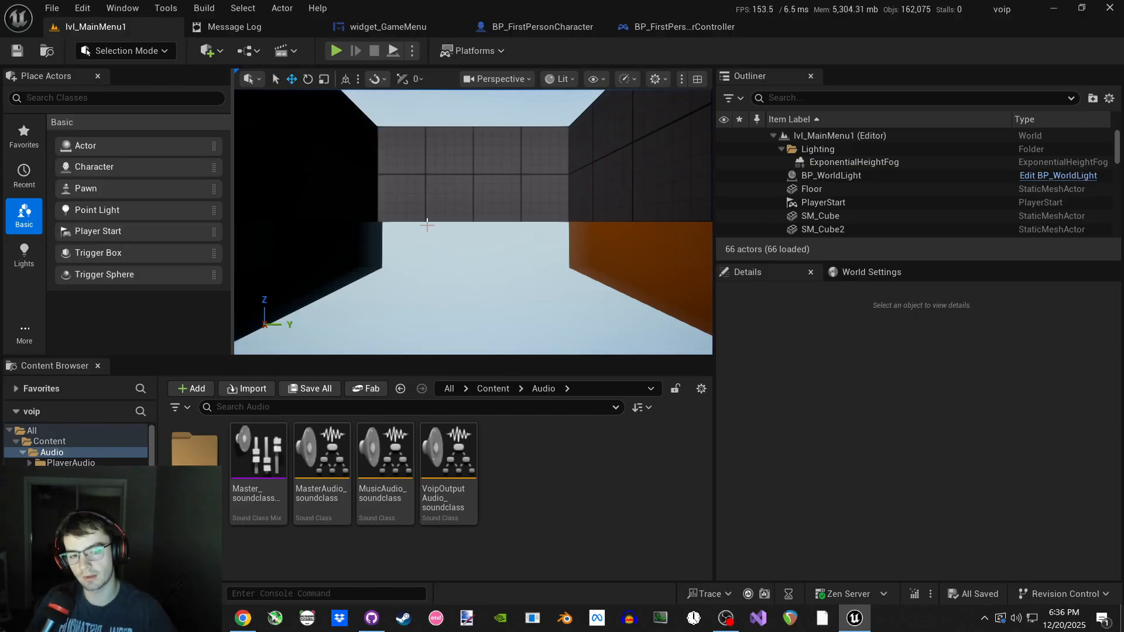
left_click(234, 26)
left_click(387, 27)
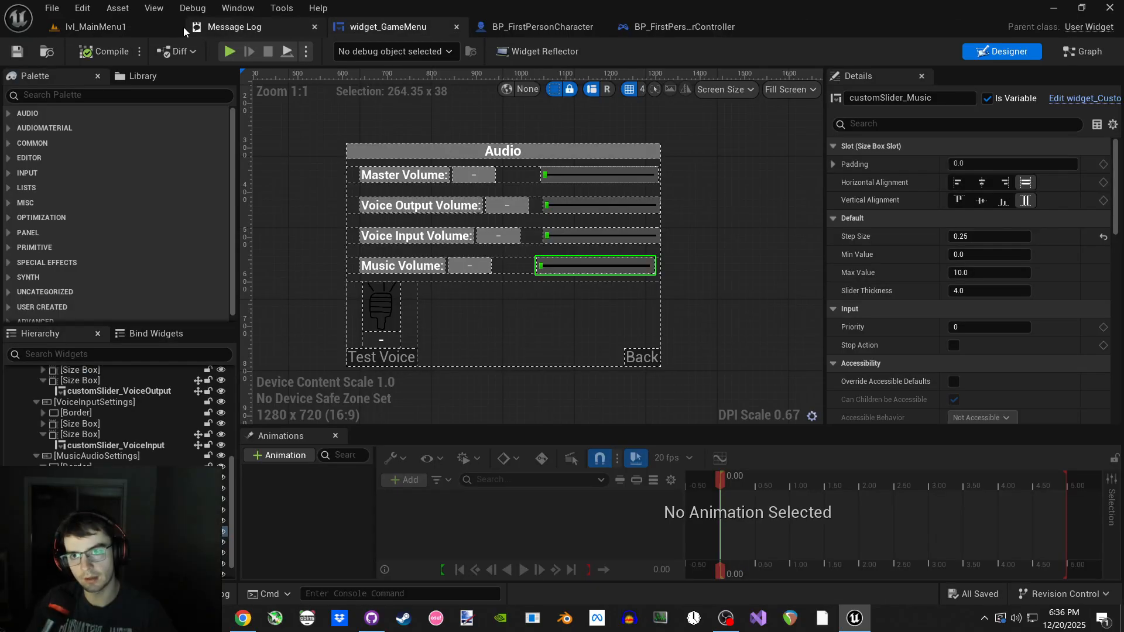
left_click(176, 26)
left_click(542, 27)
left_click(387, 26)
left_click(96, 27)
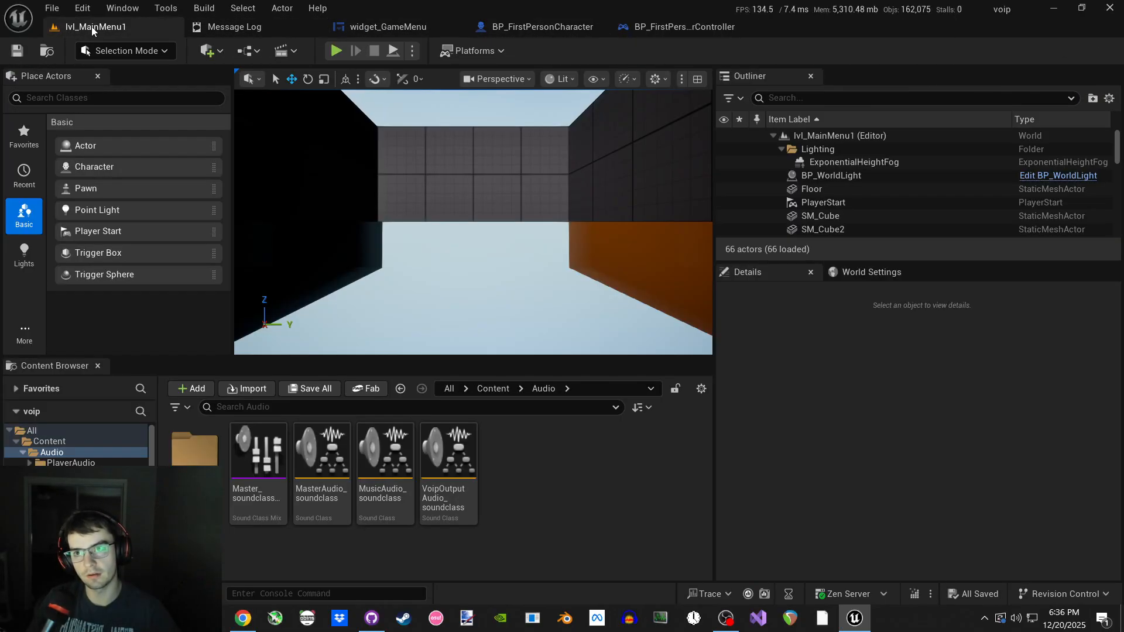
- Switch to GitHub Desktop and check the repository's pending changes and its commit history
left_click(372, 618)
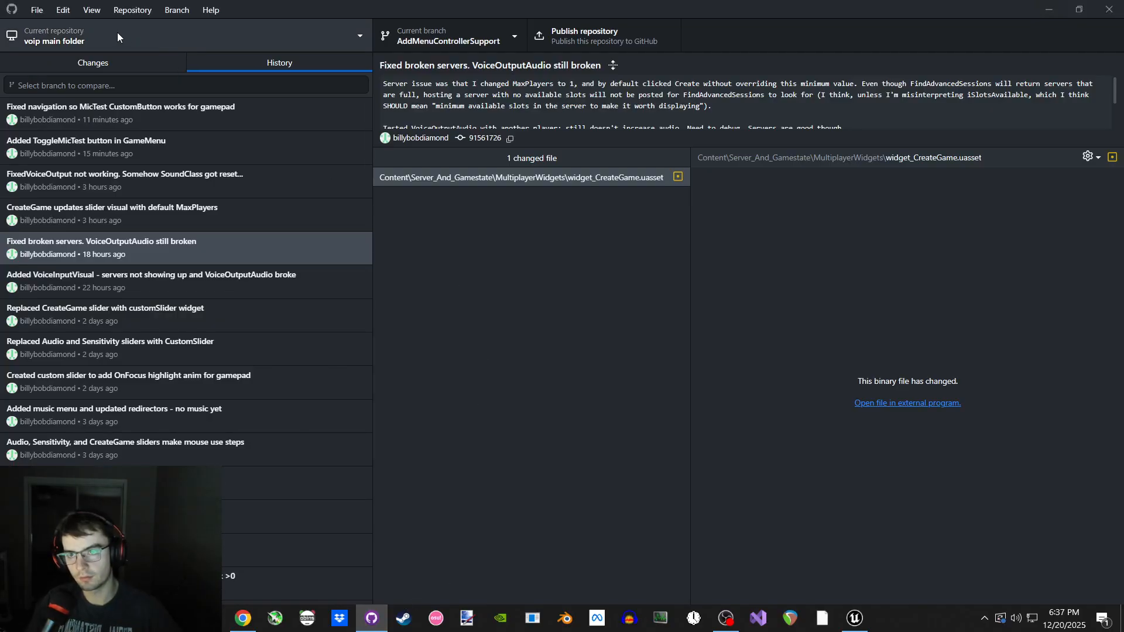
left_click(88, 63)
left_click(275, 63)
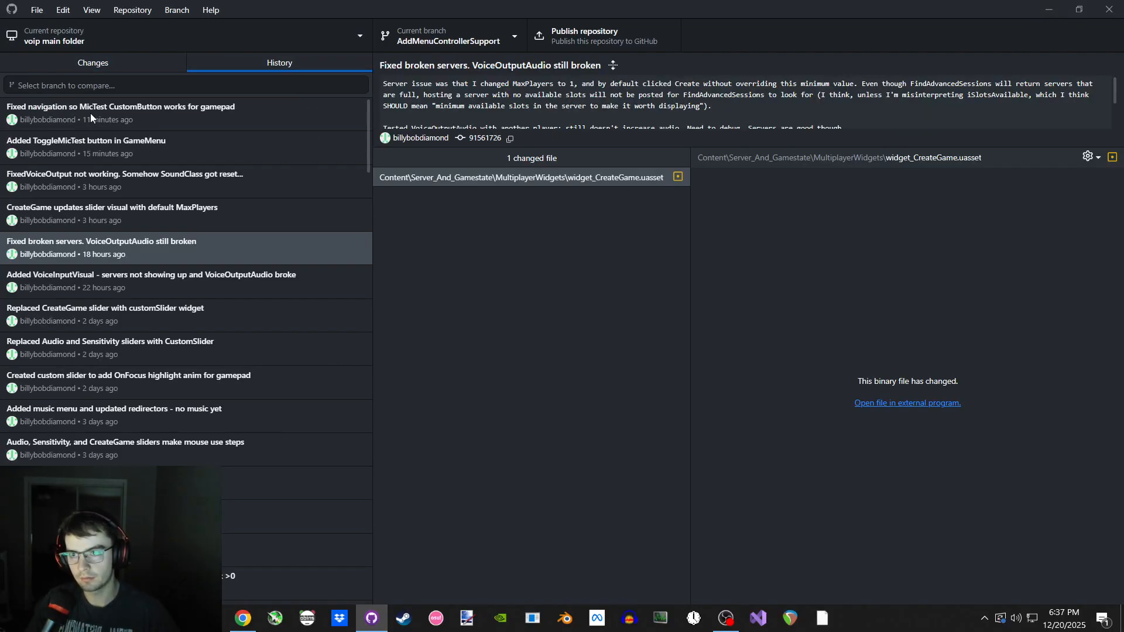
- Review the recent commits from the CreateGame slider update to the MicTest gamepad navigation fix, and close GitHub Desktop
left_click(117, 181)
left_click(140, 243)
left_click(175, 227)
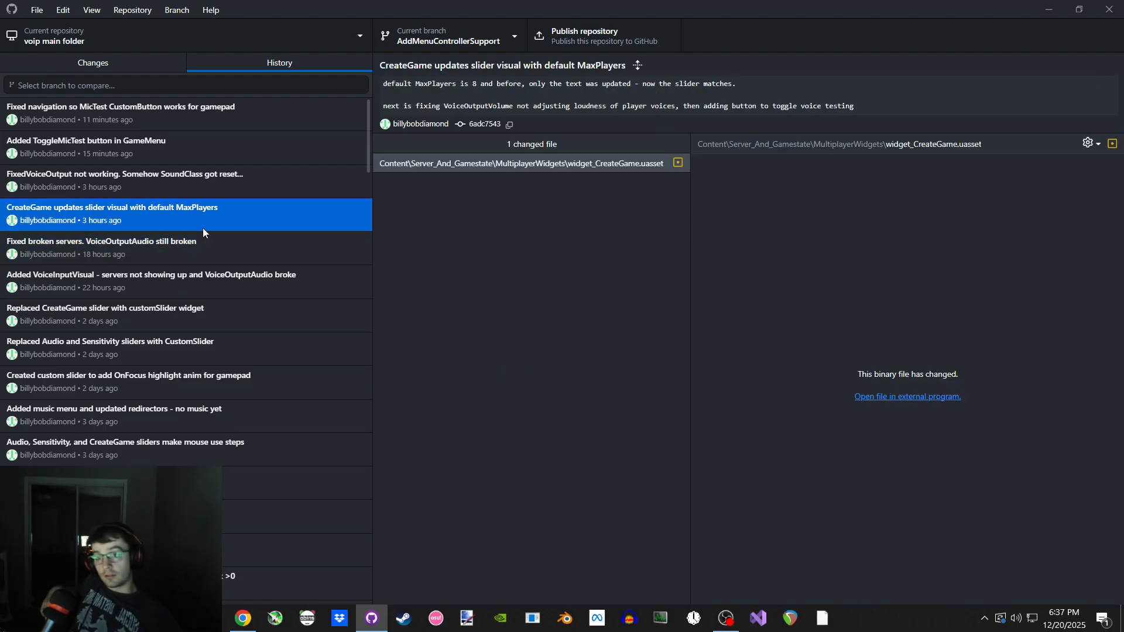
left_click(187, 188)
left_click(177, 216)
left_click(90, 187)
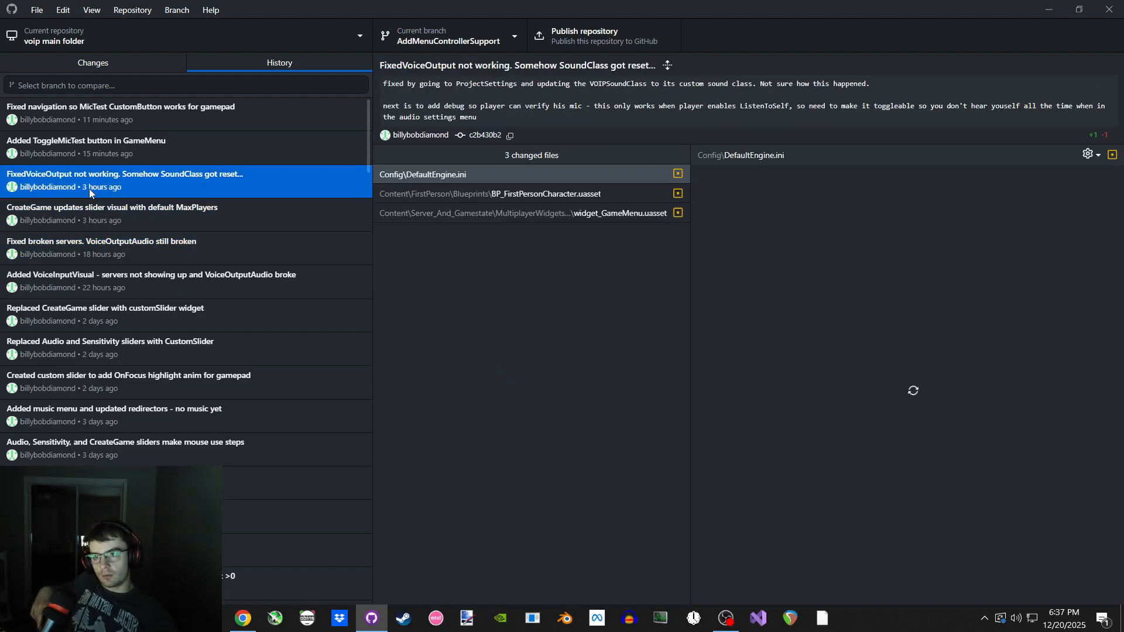
left_click(126, 154)
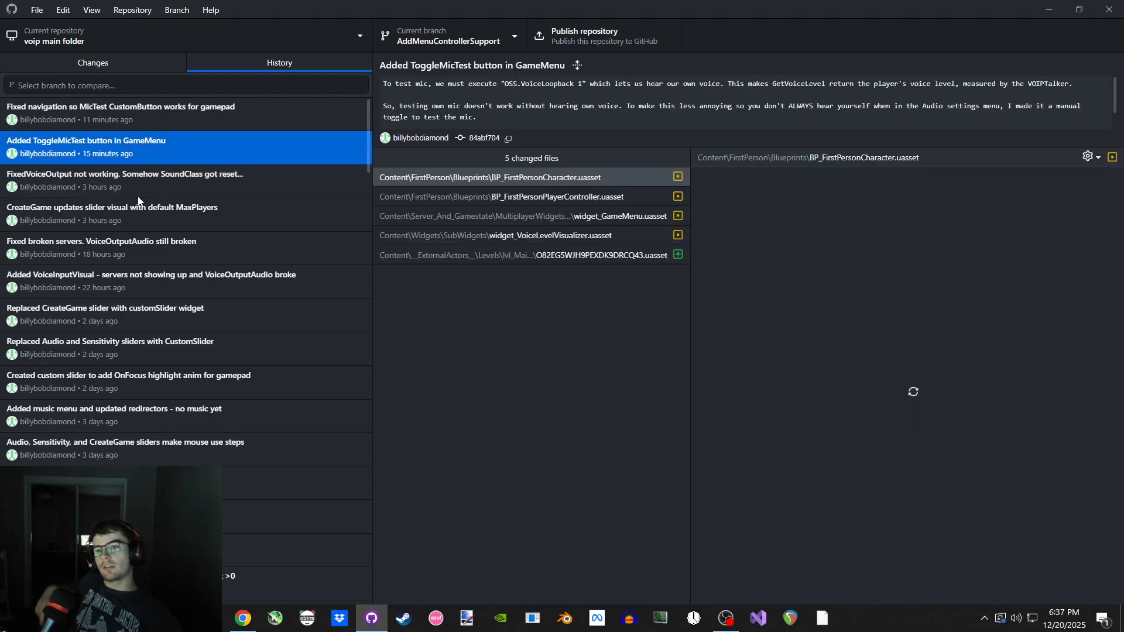
left_click(126, 120)
left_click(108, 146)
left_click(69, 114)
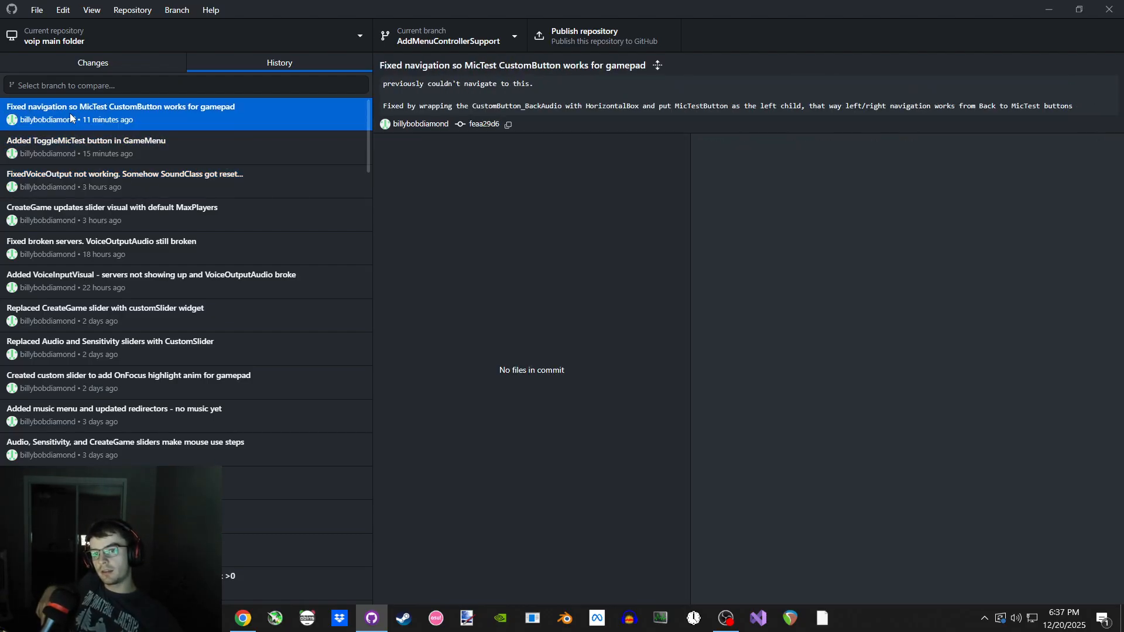
left_click(135, 58)
left_click(1109, 10)
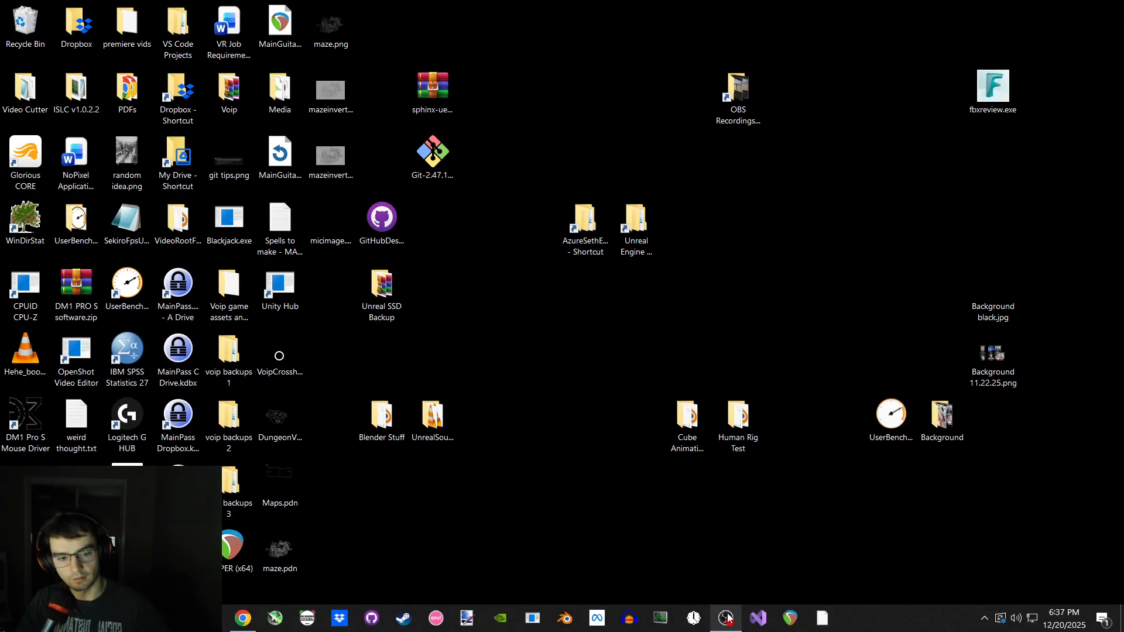